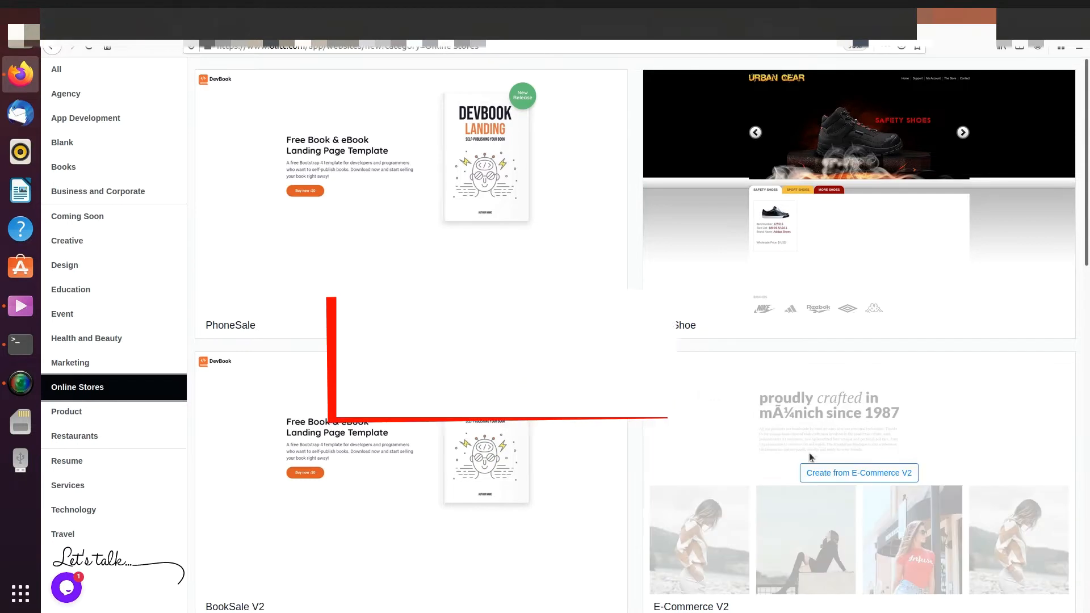
Create a website from the E-Commerce V2 template and replace its main heading with "ELEGANT ONLINE FASHION STORE"
click(846, 480)
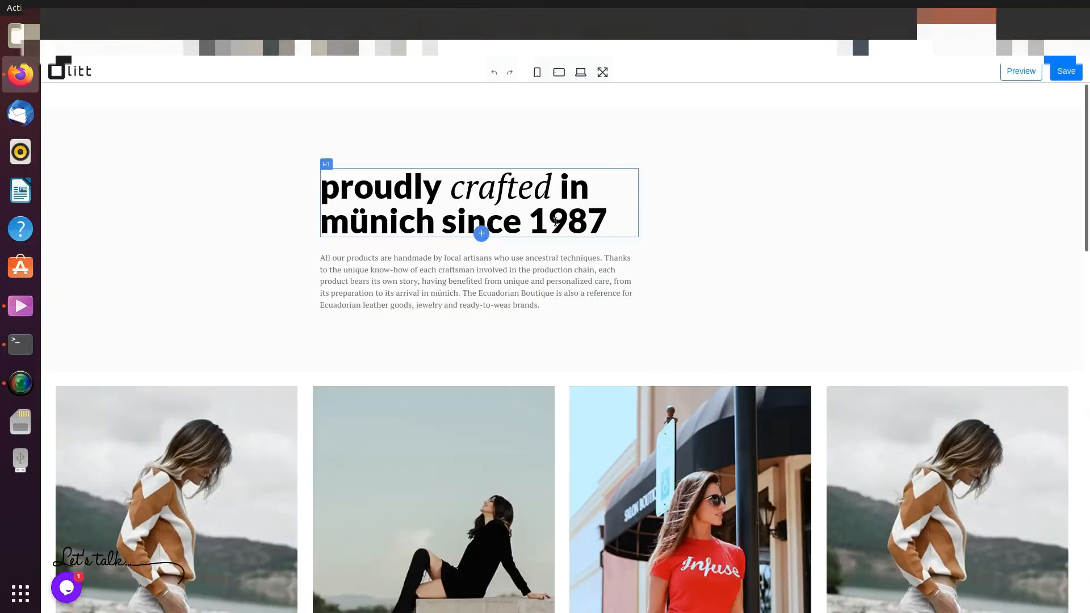
click(597, 238)
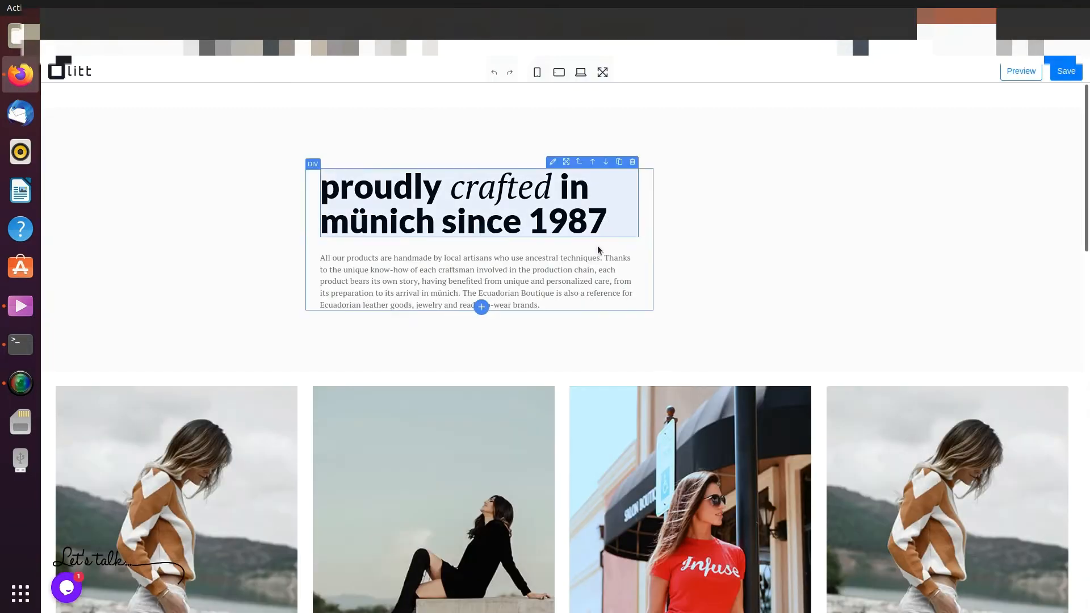
triple_click(613, 214)
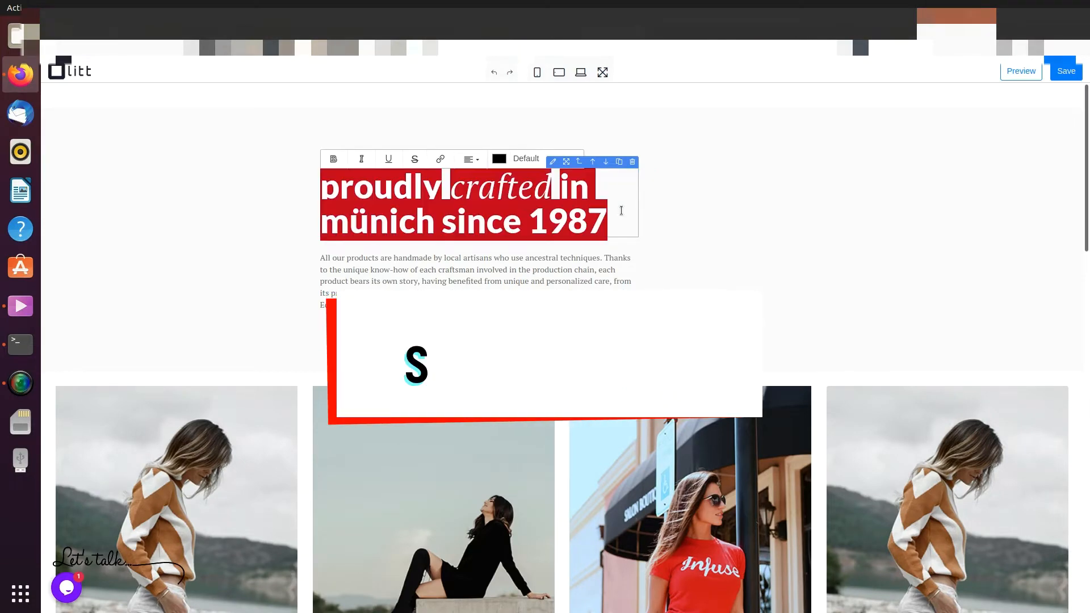
text(ELEGANT ONLINE FASHION STORE)
key(ctrl+Left)
key(ctrl+Left)
text(ONLINE)
Replace the paragraph under the main heading with "Our obsession is designing and curating the coolest looks with our signature effortless style."
triple_click(427, 279)
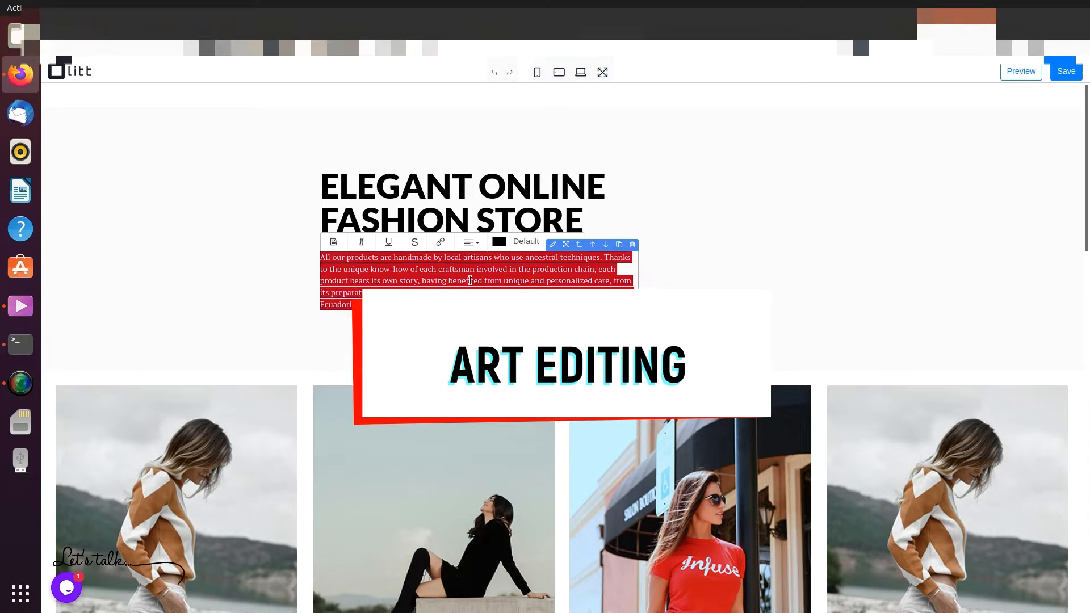
text(Our obsession is designi)
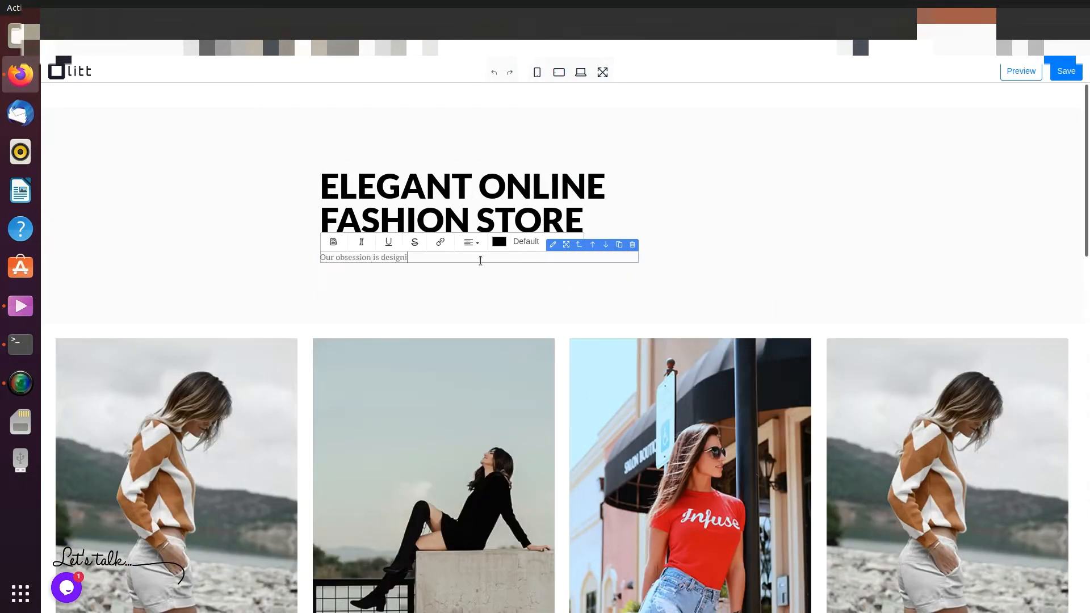
text(ng and cura)
key(BackSpace)
text(rating the coolest looks with our signature effortless style.W)
Continue the paragraph with "We have covered you for every occassion, from vacations, work, wedding s, and weekend."
text(e have covered you for every occassion)
key(BackSpace)
key(BackSpace)
key(BackSpace)
key(BackSpace)
key(BackSpace)
key(BackSpace)
key(BackSpace)
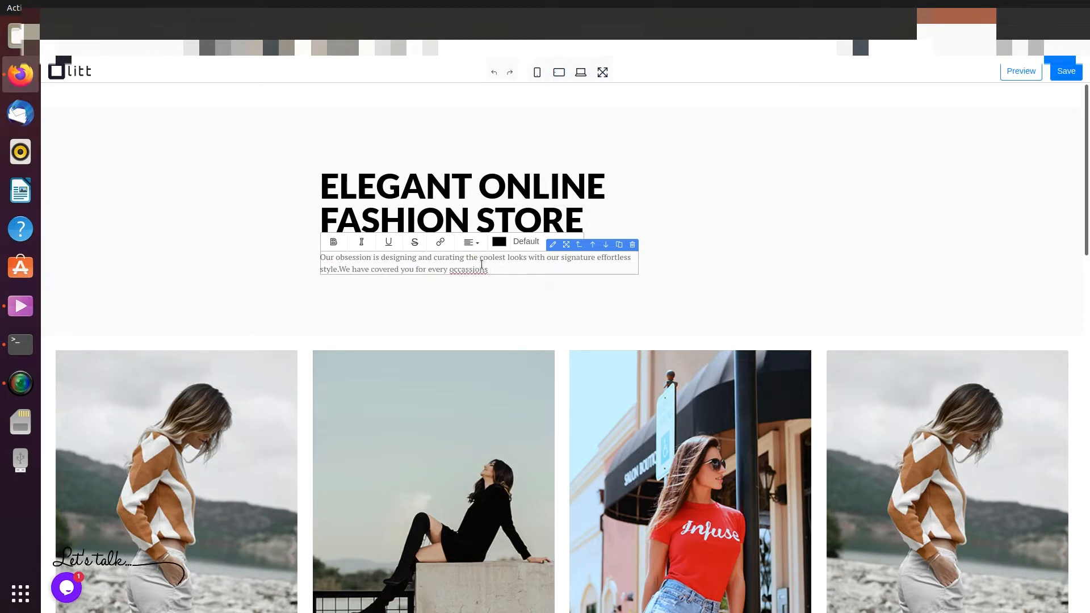
text(ork, wedding s, and weekend .)
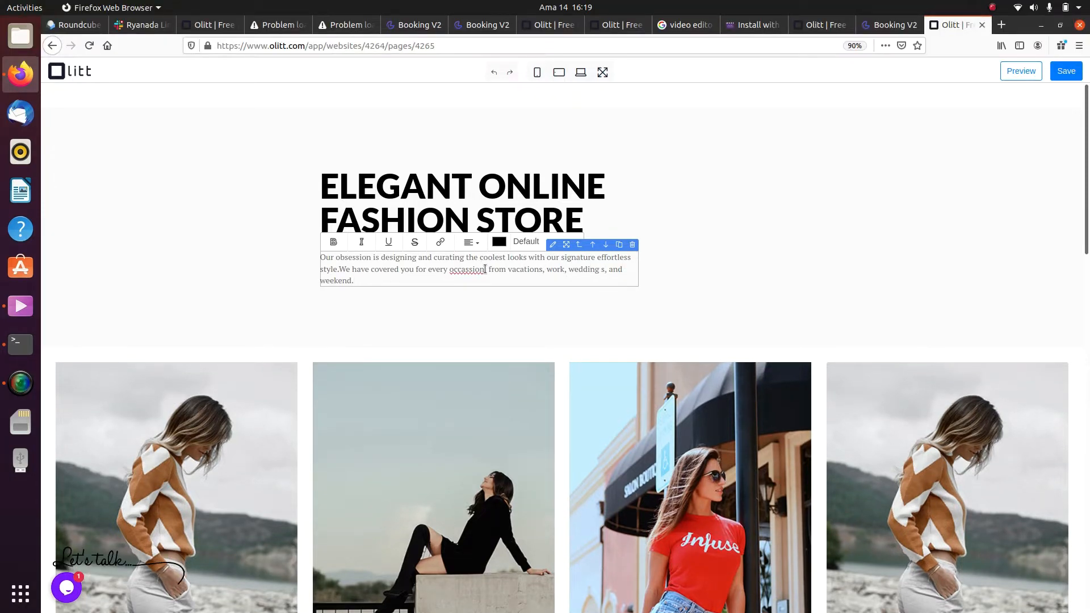
Finish the paragraph with the sentence "Stay uptodate with affordable clothing that you won't find anywhere else."
text( Stay uptodate w)
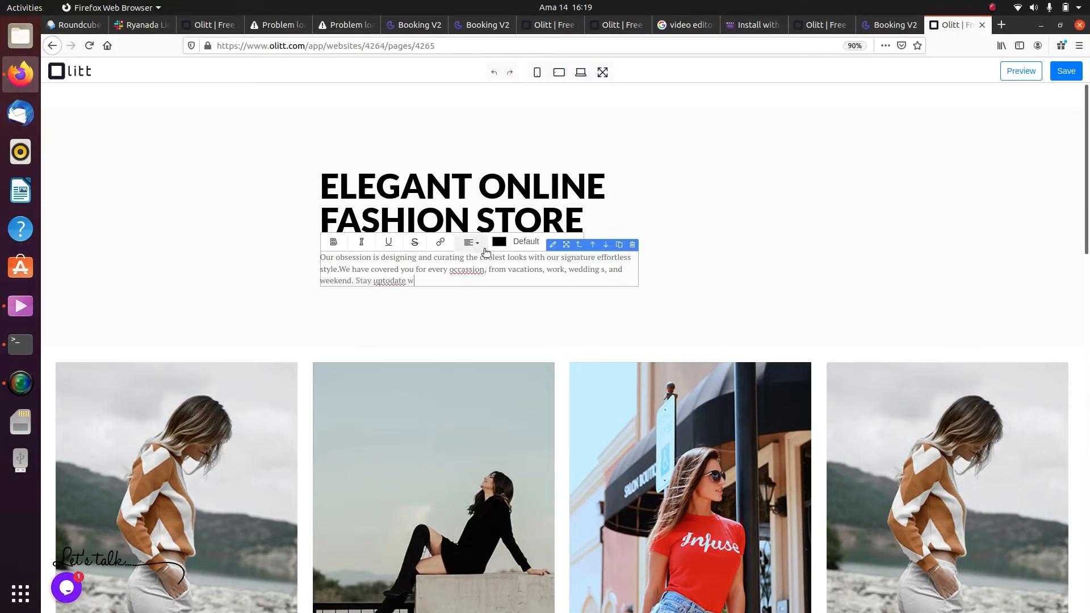
text(ith affordable clothing that you won't find)
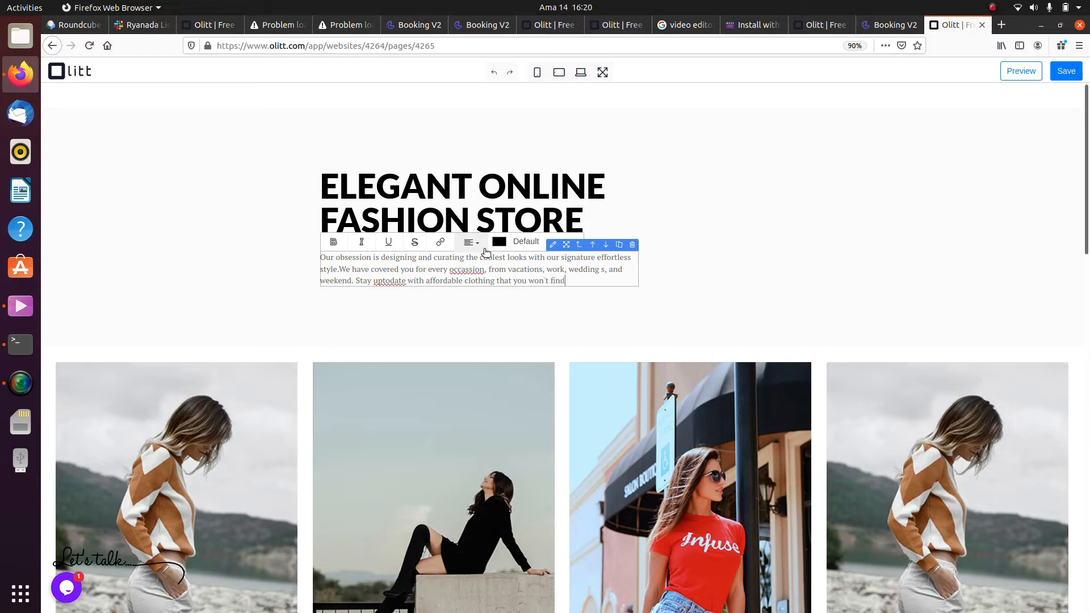
text( anywhere else.)
Correct the paragraph's wording to "upto date" and fix the misspelled word to read "occasion"
key(Left)
key(Left)
key(Left)
key(Left)
key(Left)
key(Left)
key(Left)
key(Left)
key(Left)
key(Left)
key(Left)
key(Left)
key(Left)
key(Left)
key(Left)
key(Left)
key(Left)
key(Left)
key(Left)
key(Left)
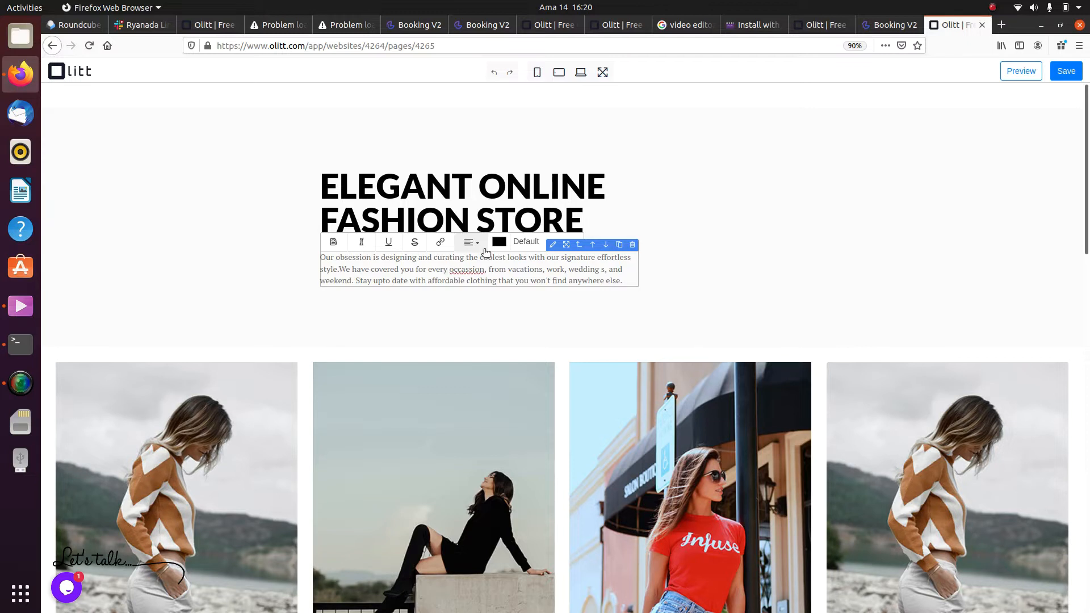
key(BackSpace)
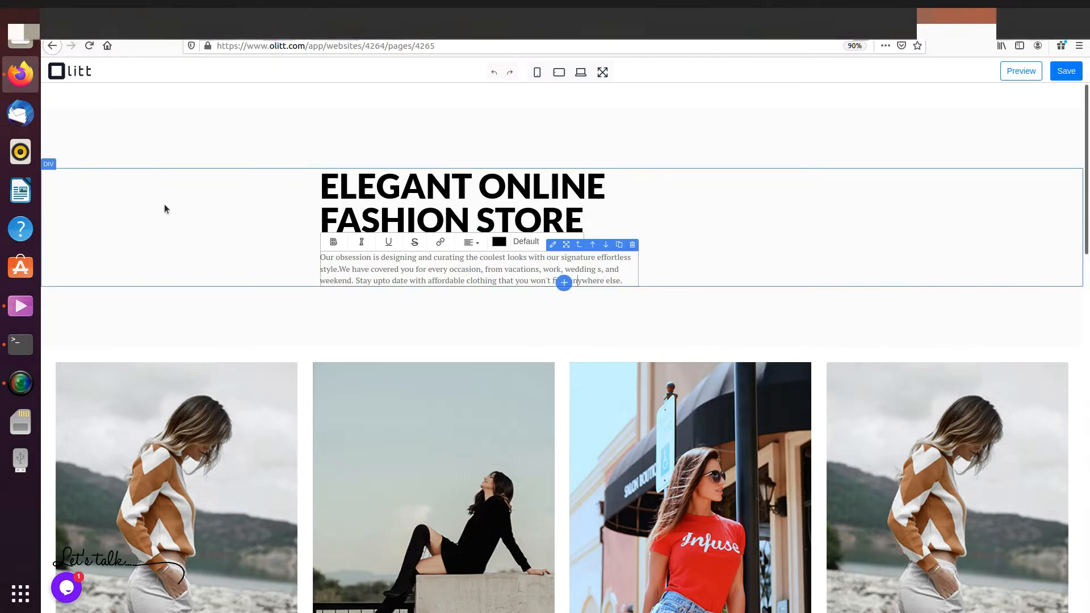
Replace the Tops & Tees product image with the file "men tees.jpeg" from the Desktop folder
scroll(165, 203, down, 2)
scroll(166, 208, down, 3)
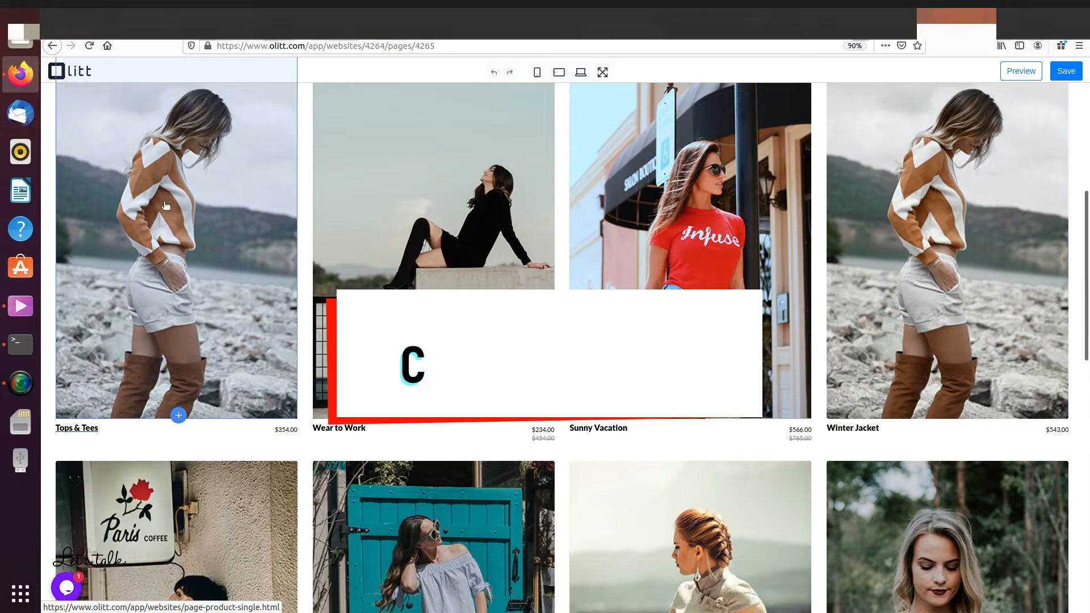
scroll(210, 235, up, 5)
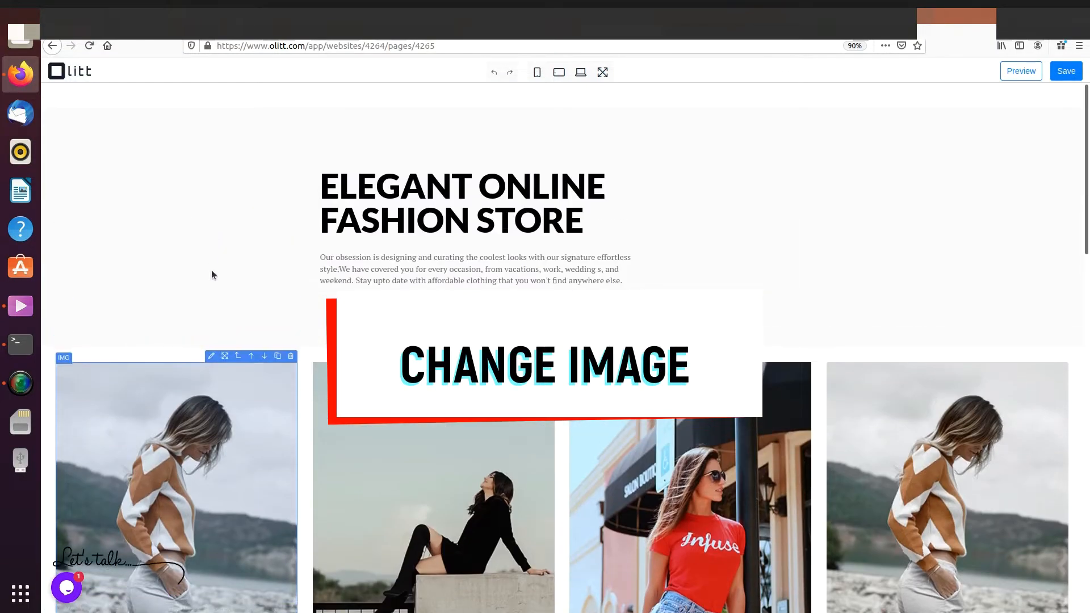
click(208, 356)
click(638, 211)
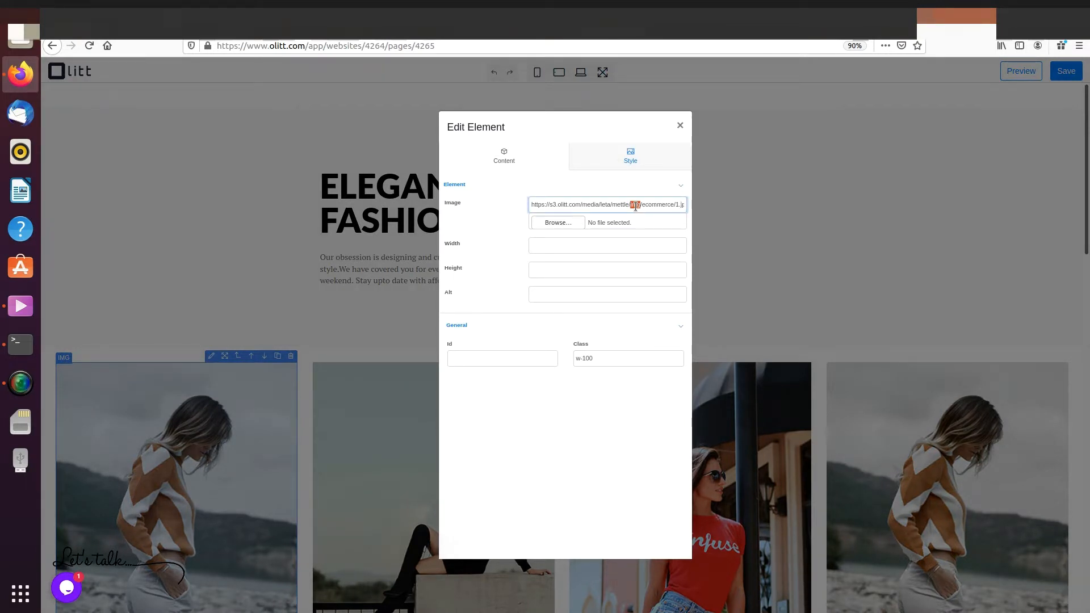
triple_click(635, 205)
key(BackSpace)
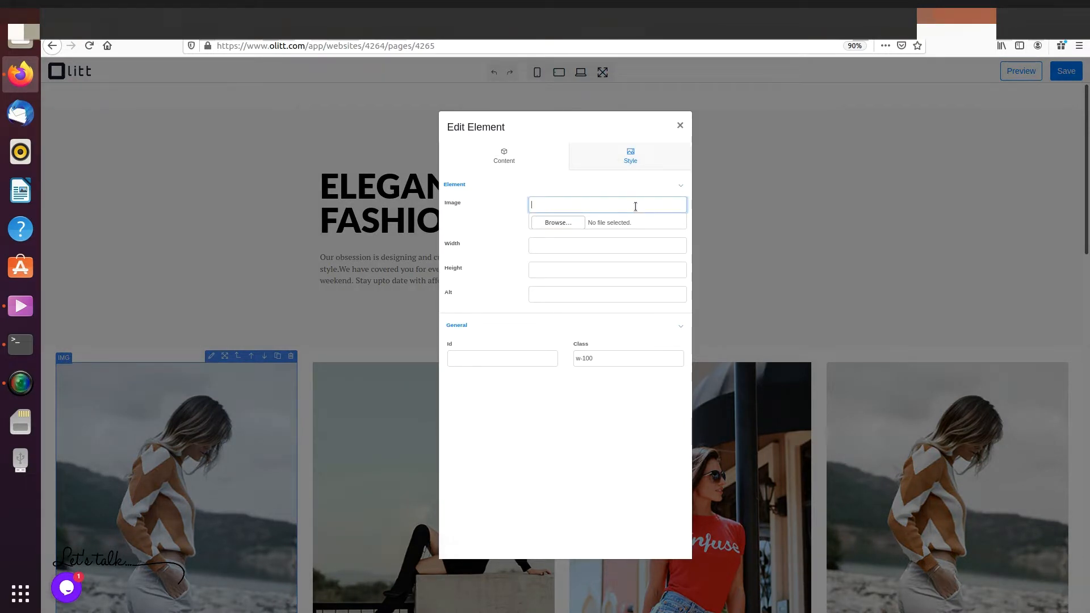
click(568, 222)
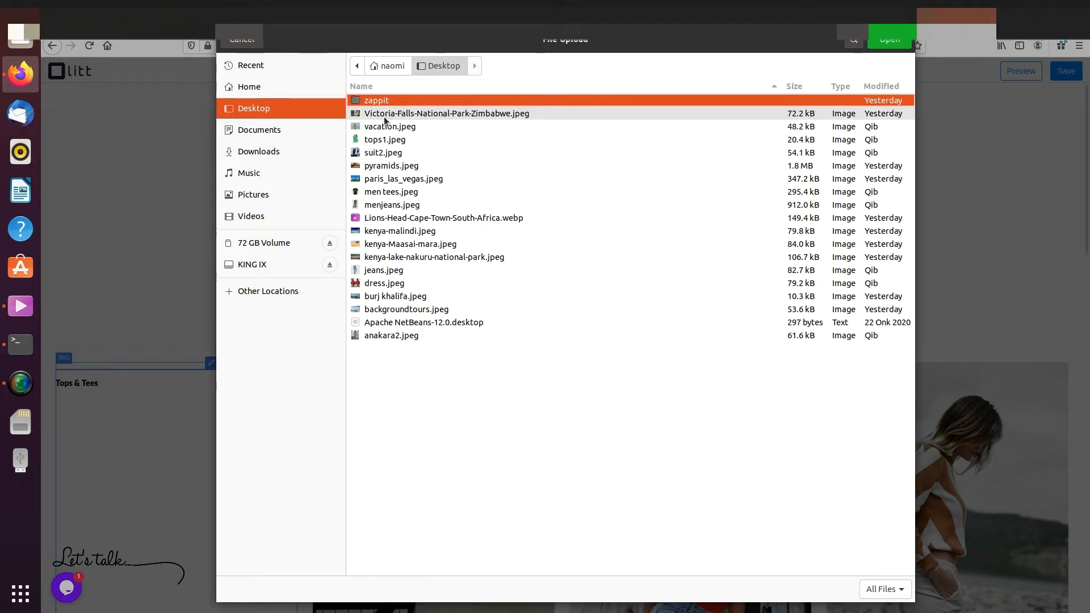
click(391, 192)
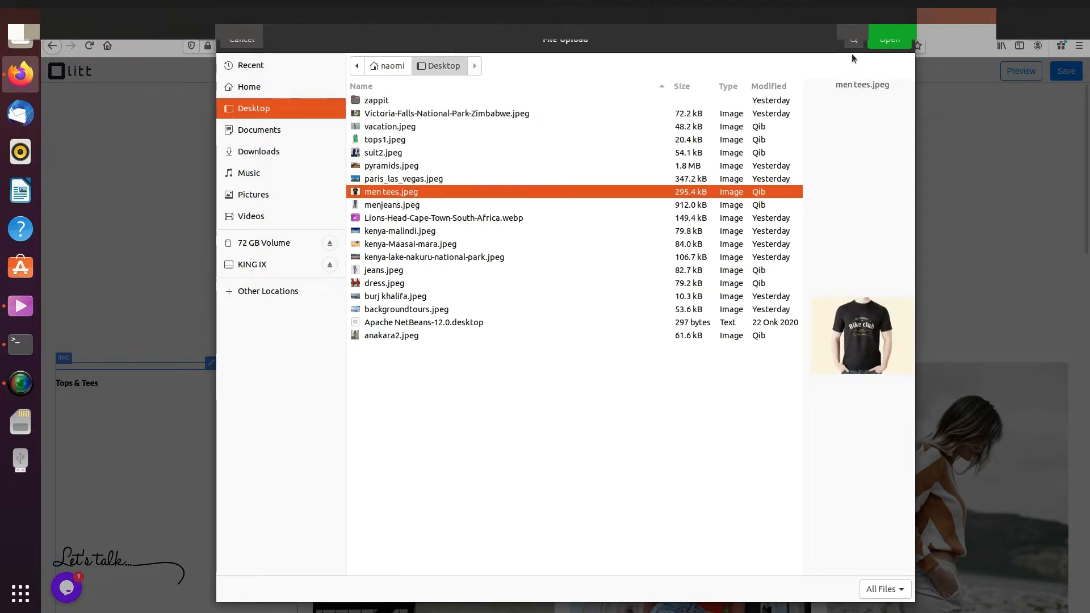
click(880, 36)
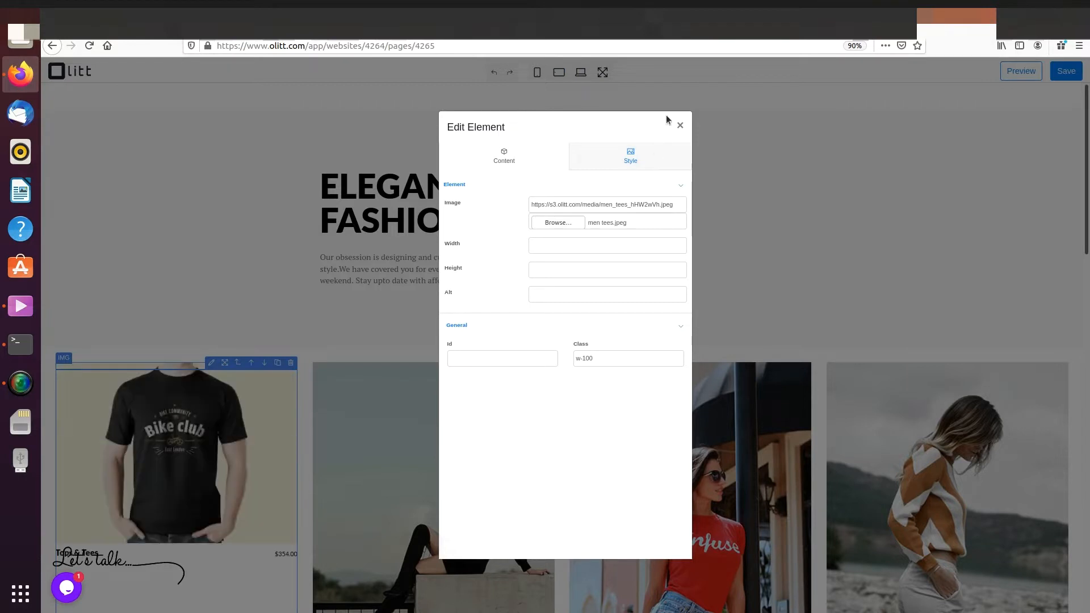
click(681, 125)
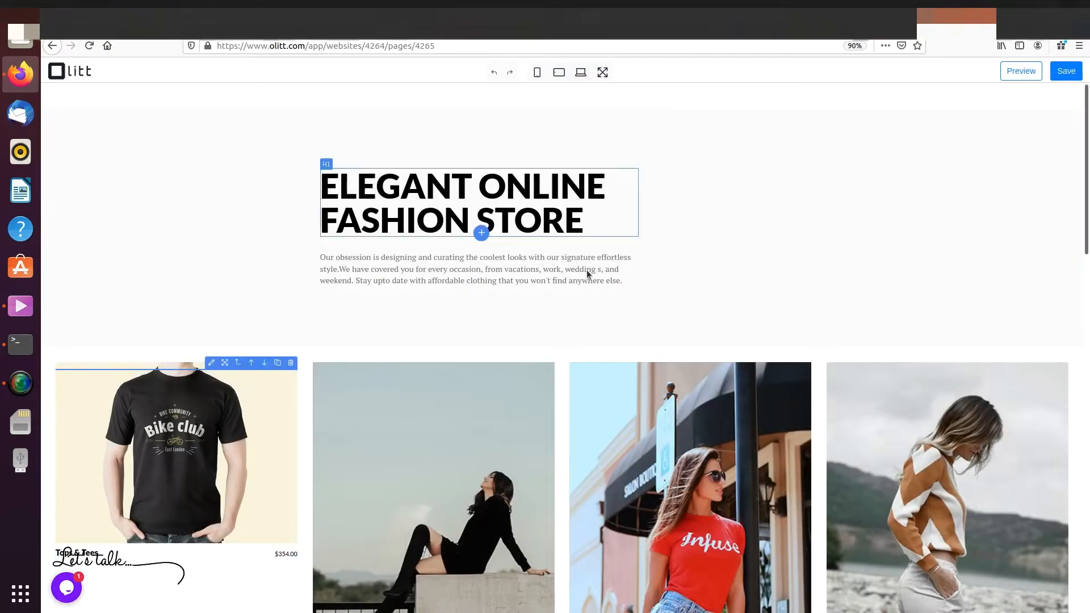
Shorten the first product's title from "Tops & Tees" to "Tees"
scroll(588, 273, down, 3)
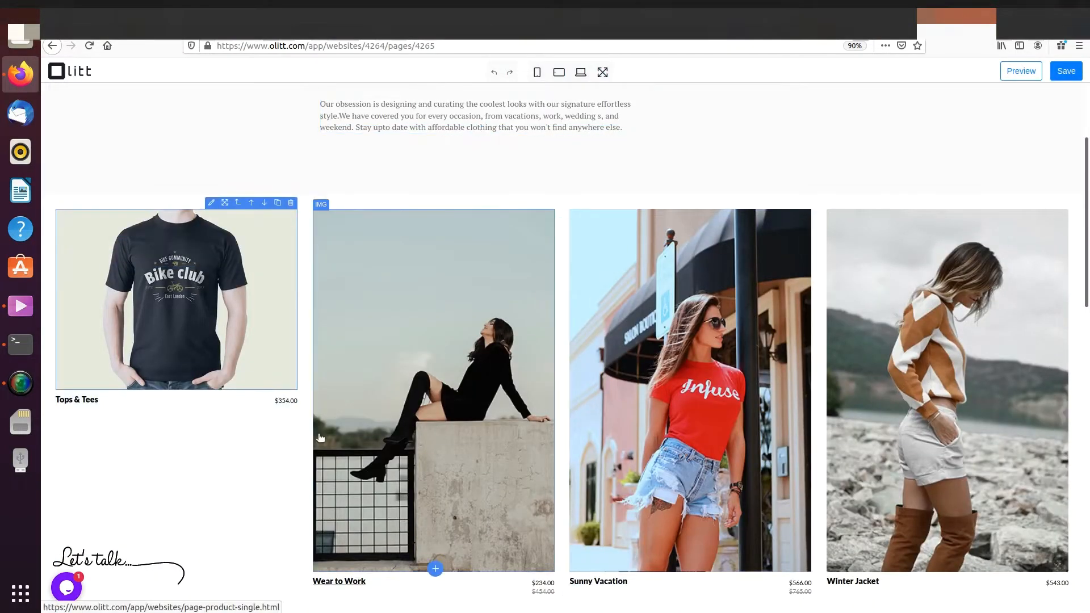
click(102, 401)
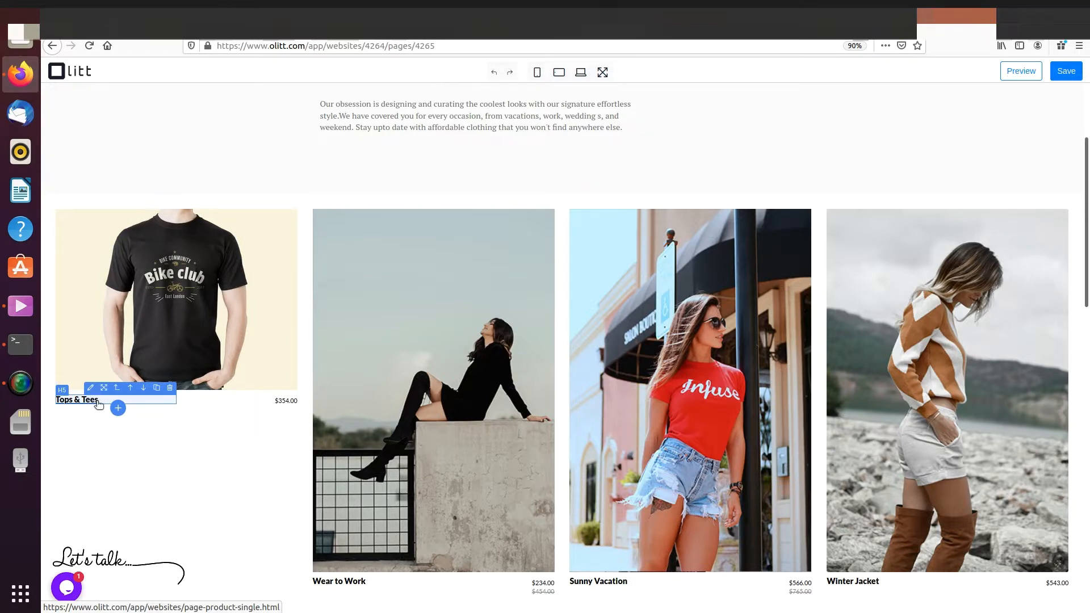
double_click(98, 403)
key(Delete)
key(Delete)
key(Delete)
key(Delete)
key(Delete)
key(Delete)
key(Delete)
Add a text element directly beneath the Tees title in the first product card
click(141, 488)
click(219, 203)
click(680, 125)
click(118, 412)
click(141, 497)
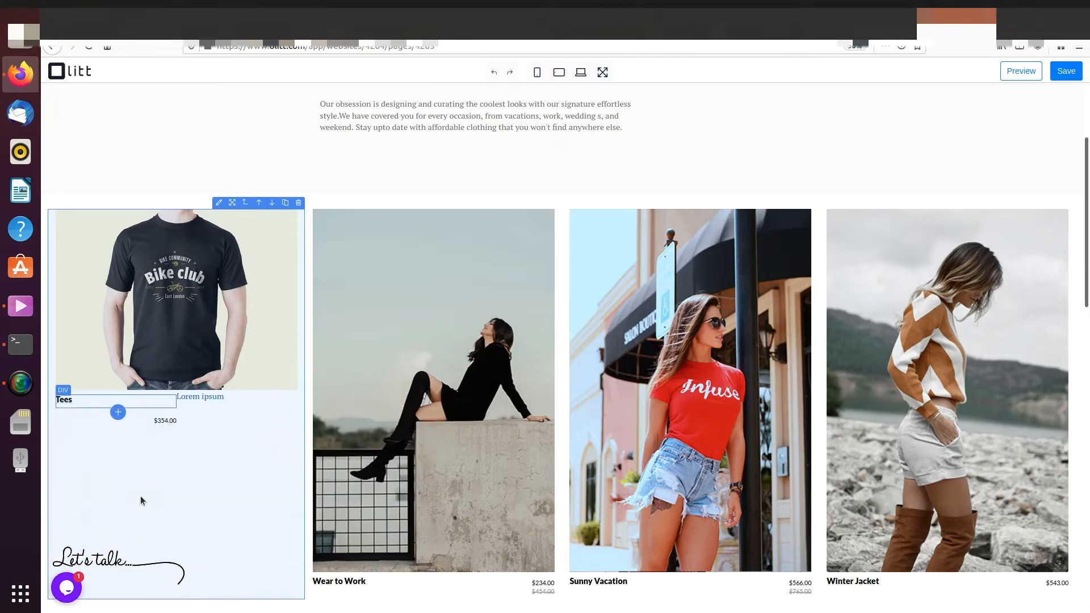
click(219, 203)
click(680, 124)
click(200, 396)
click(234, 385)
click(61, 402)
click(680, 124)
Replace the new text under Tees with "Our t-shirts come in different colours, designs and different sizes. Come get your t-shirt."
click(71, 417)
double_click(71, 418)
key(ctrl+a)
text(Our t-shirts come in different colours, designs and  different sizes. Come get your th)
text(shirt.)
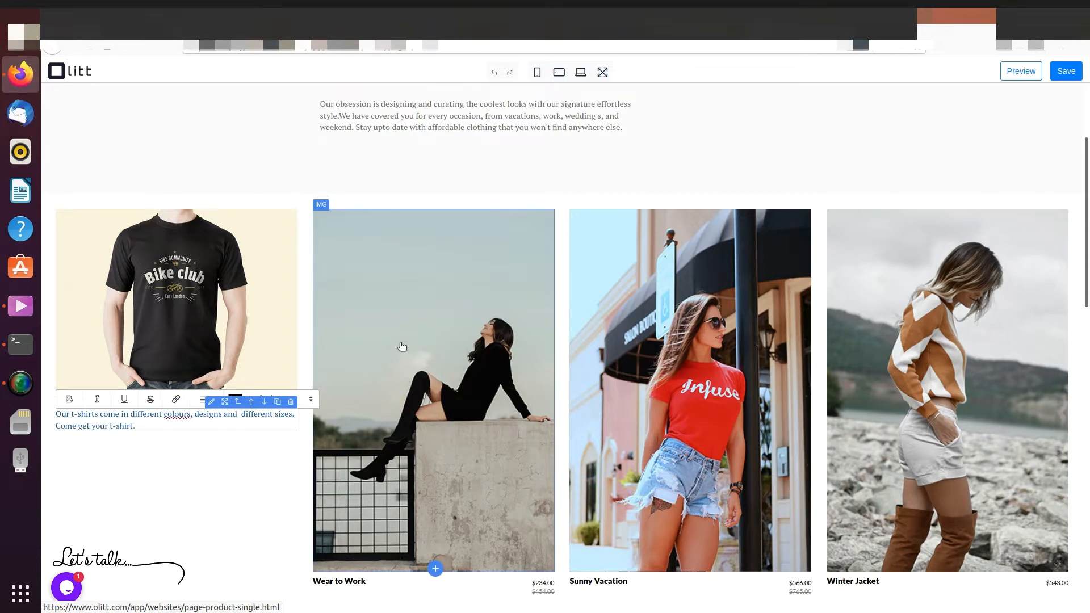
Replace the Wear to Work product image with the file "suit2.jpeg" from the Desktop folder
click(417, 273)
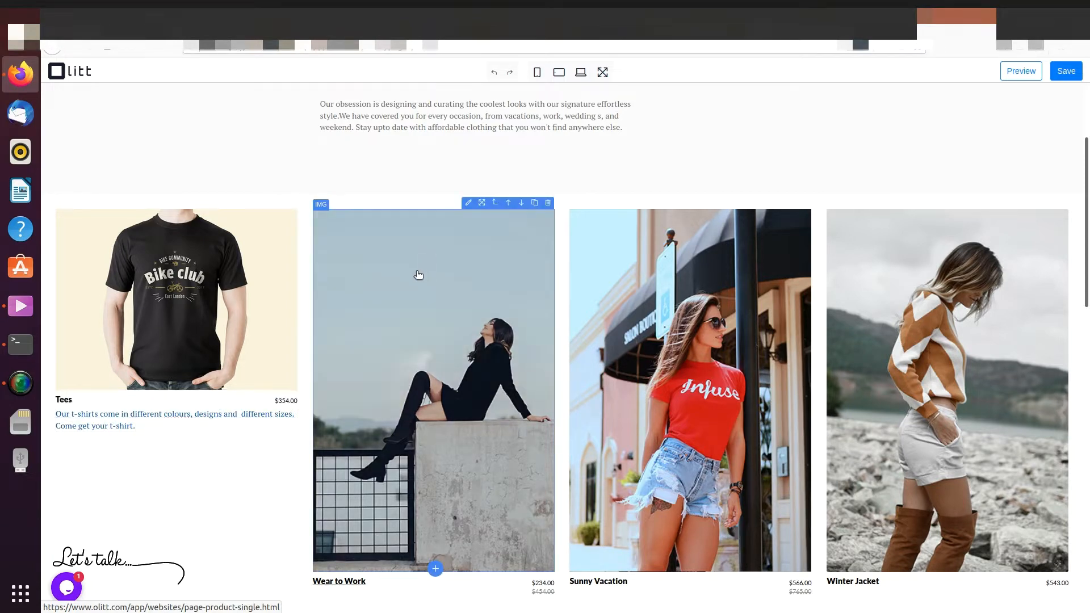
click(464, 204)
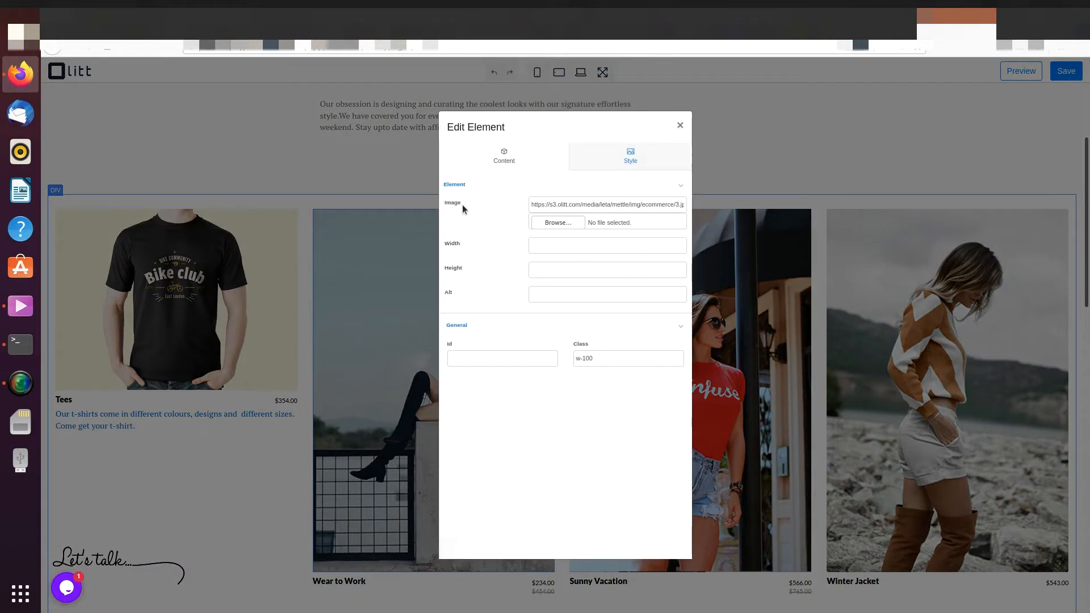
double_click(601, 204)
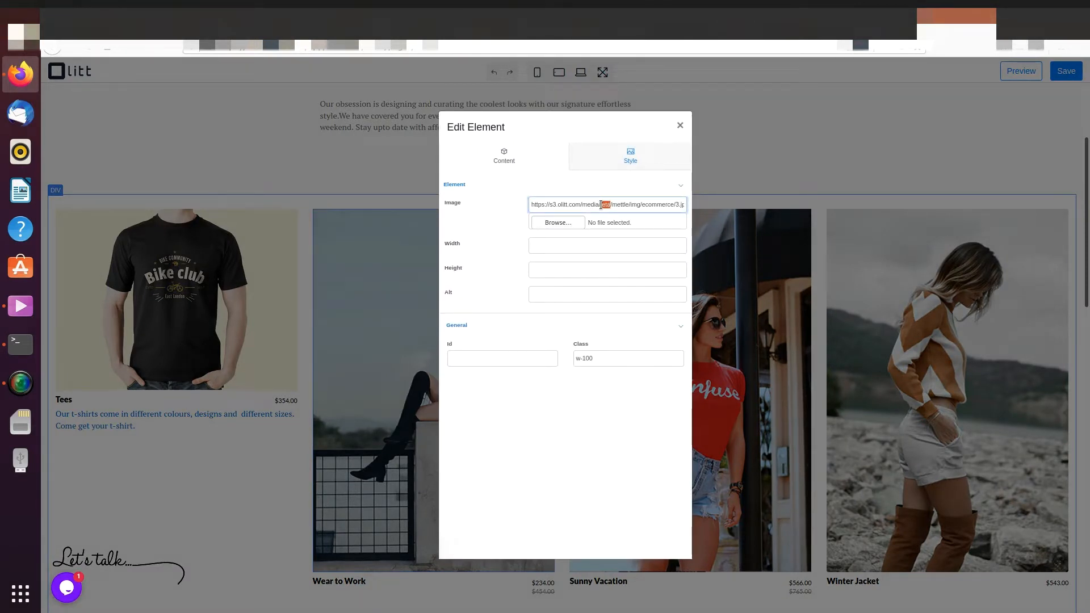
key(ctrl+a)
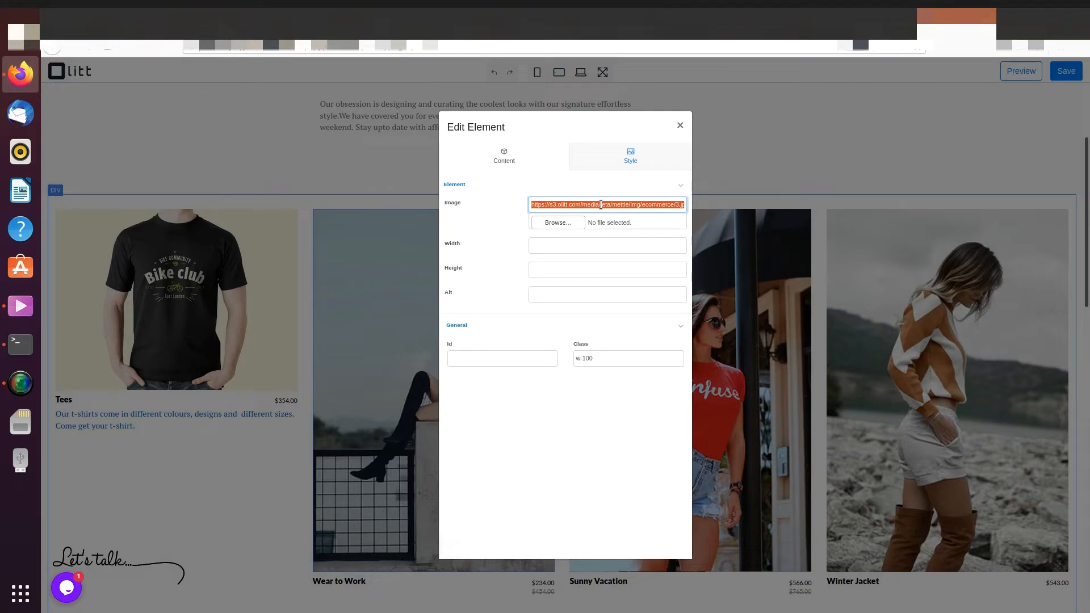
key(BackSpace)
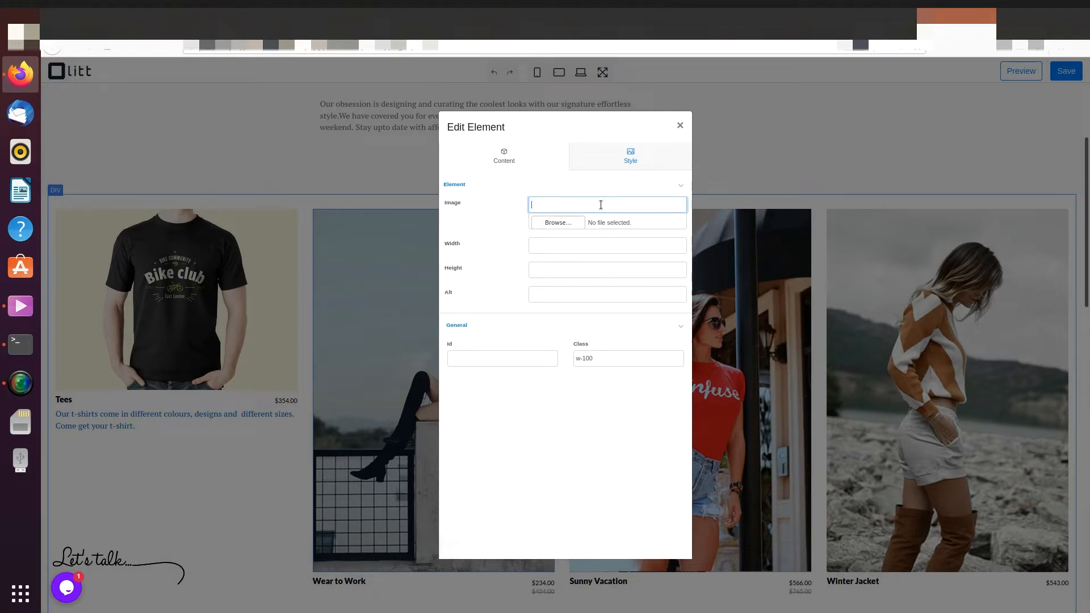
click(553, 223)
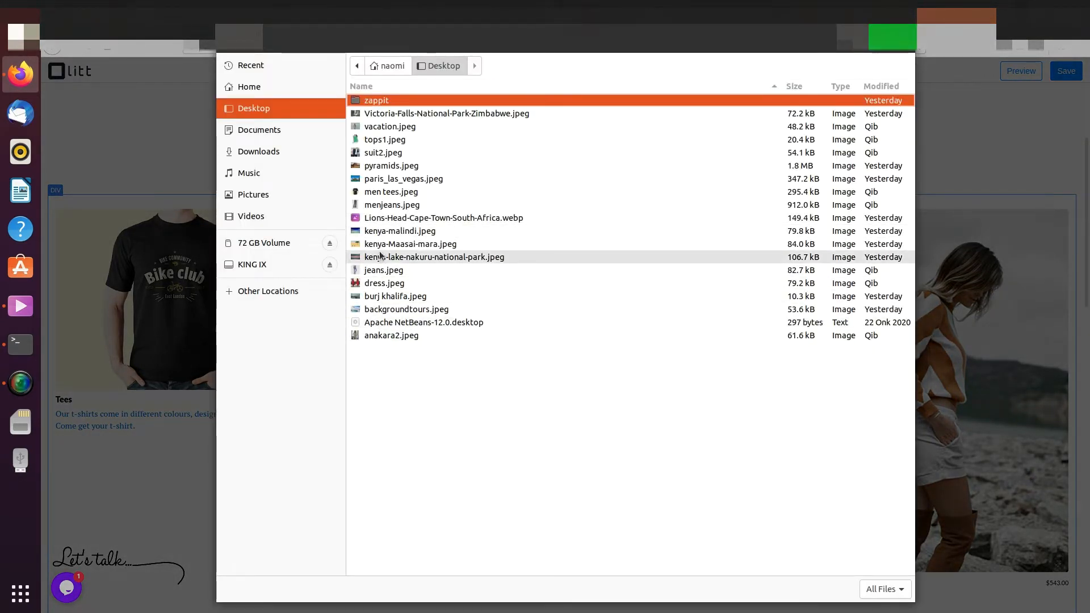
click(368, 154)
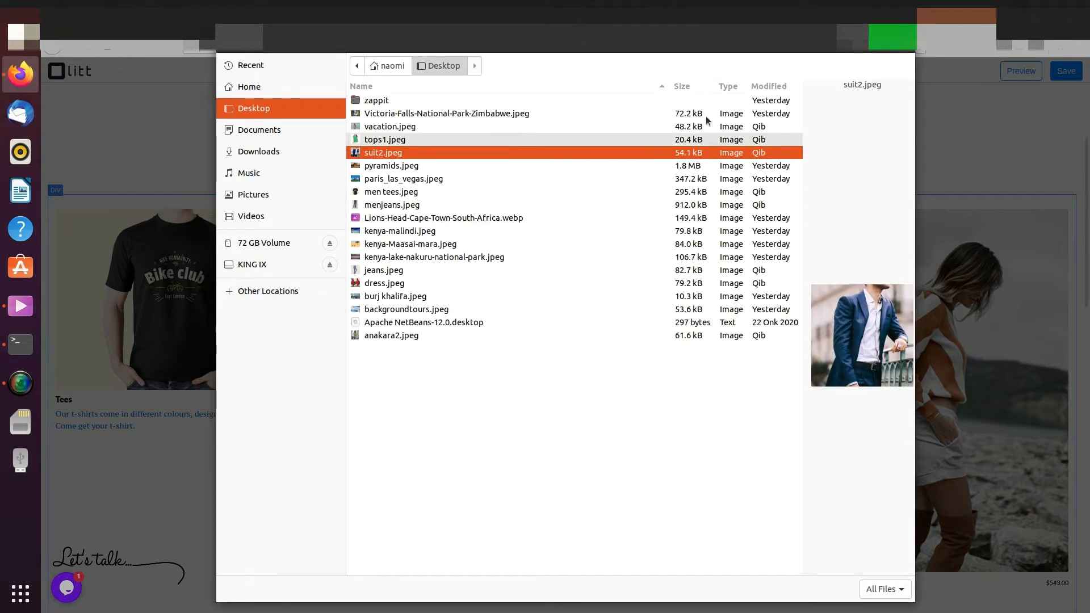
click(882, 42)
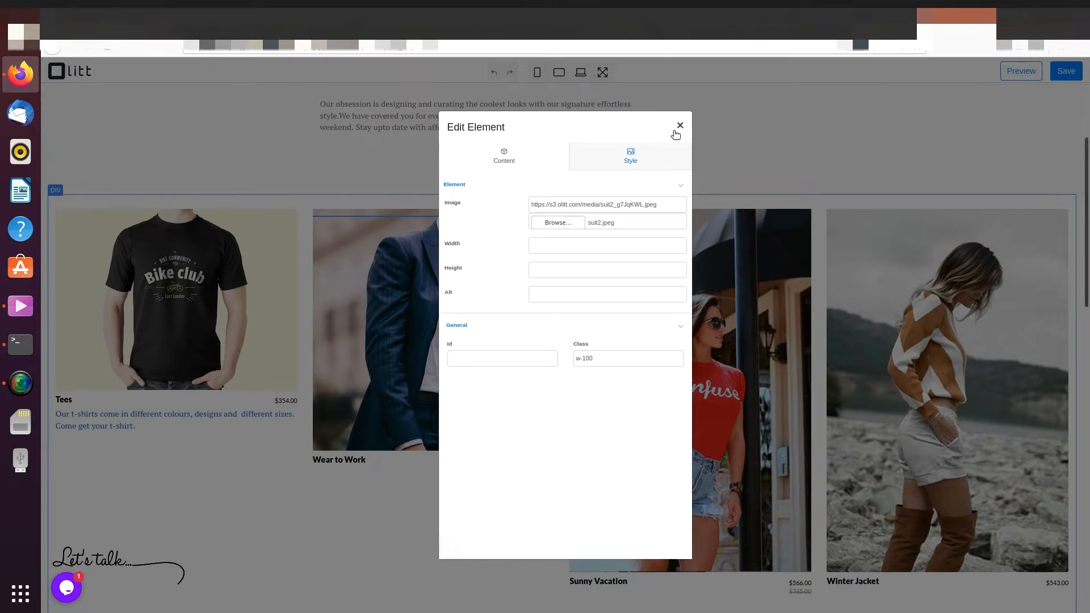
click(675, 131)
Retitle the Wear to Work product as "Suits for men"
scroll(403, 432, down, 5)
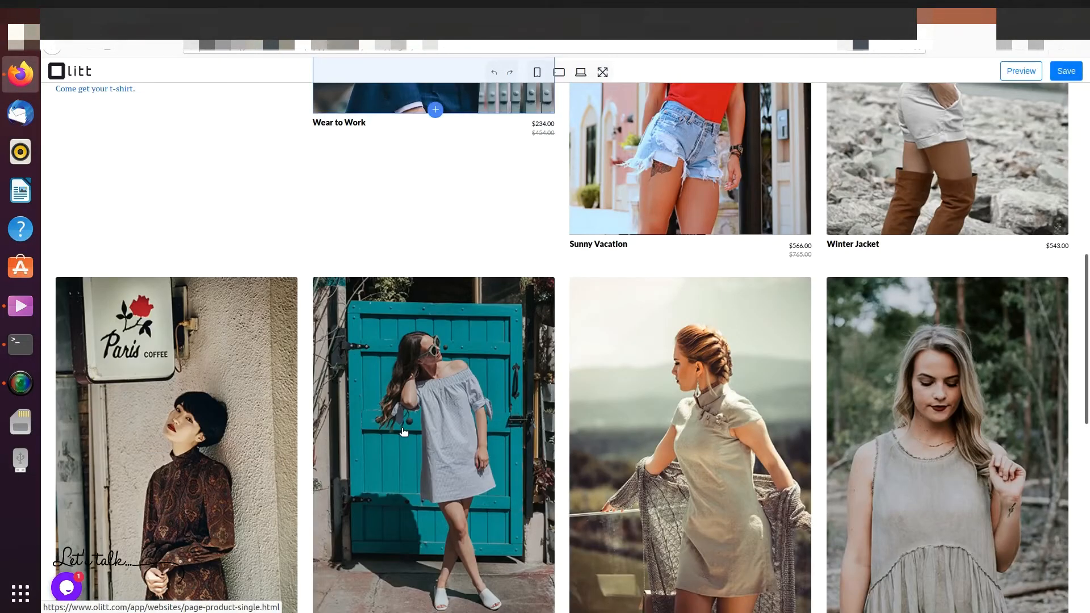
scroll(403, 432, up, 2)
click(339, 215)
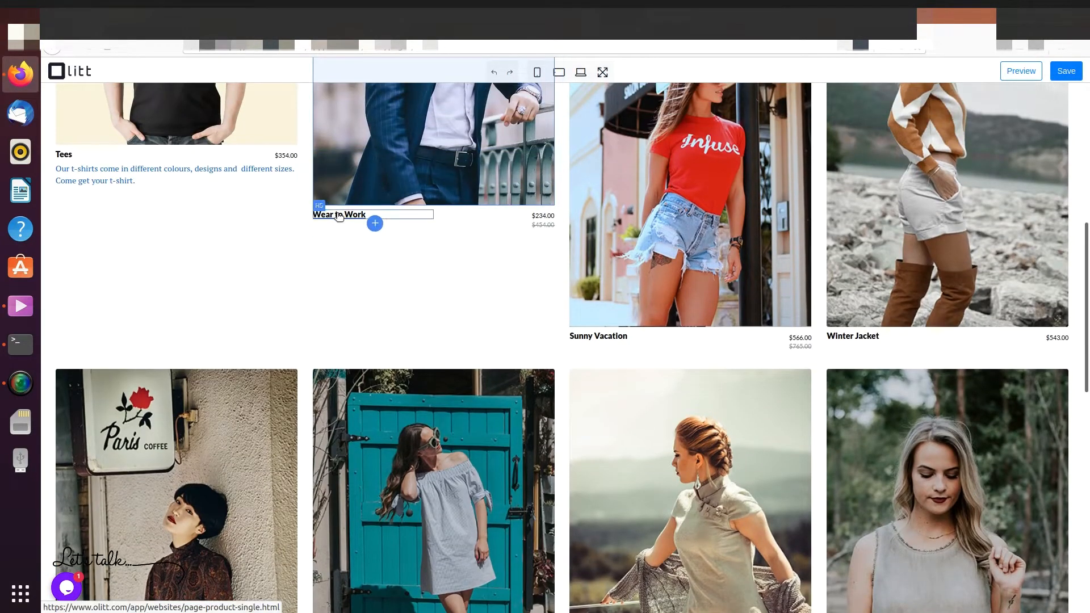
click(339, 216)
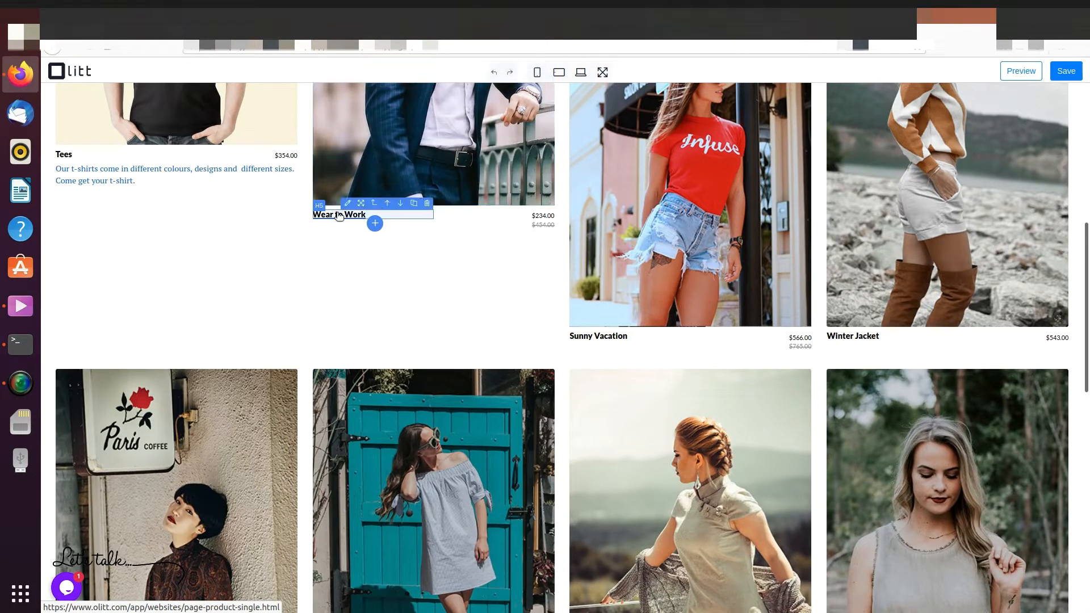
double_click(339, 216)
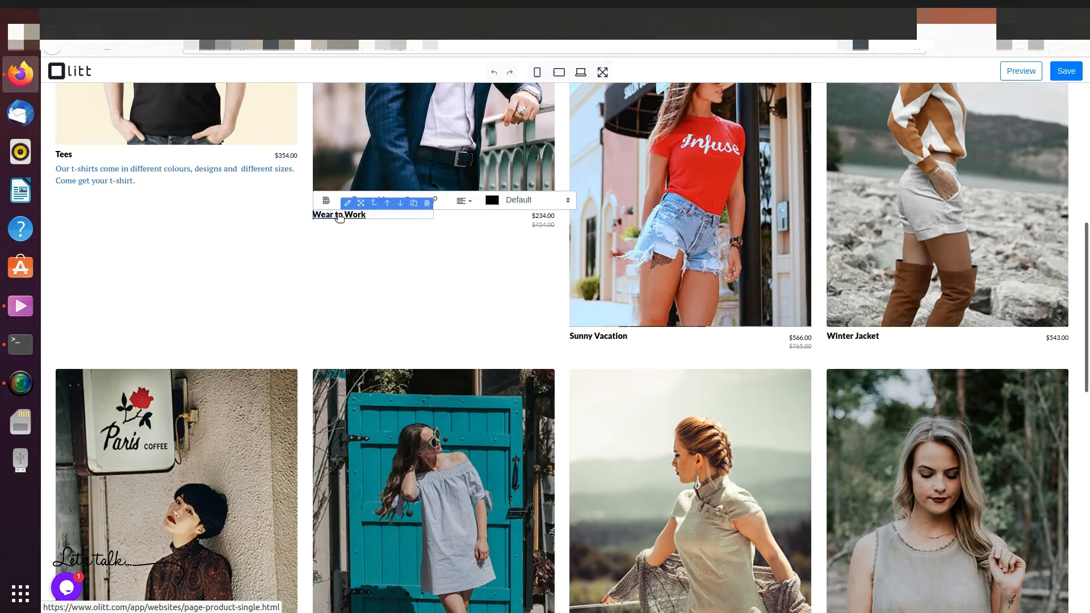
key(Delete)
key(Delete)
key(Delete)
key(Delete)
key(Delete)
key(Delete)
key(Delete)
key(Delete)
key(Delete)
key(Delete)
key(Delete)
key(Delete)
text(Suits for men)
Add a paragraph element directly beneath the Suits for men title in the second product card
click(377, 267)
click(357, 215)
click(347, 203)
click(680, 129)
click(375, 223)
click(278, 306)
Replace the new text under Suits for men with "We have the best suits for work and official gatherings. They are in different styles, designs, colors and sizes."
click(339, 230)
click(348, 217)
click(680, 126)
double_click(342, 231)
key(Delete)
key(Delete)
key(Delete)
key(Delete)
key(Delete)
key(Delete)
key(Delete)
key(Delete)
key(Delete)
key(Delete)
key(Delete)
text(We have the best suits for work a)
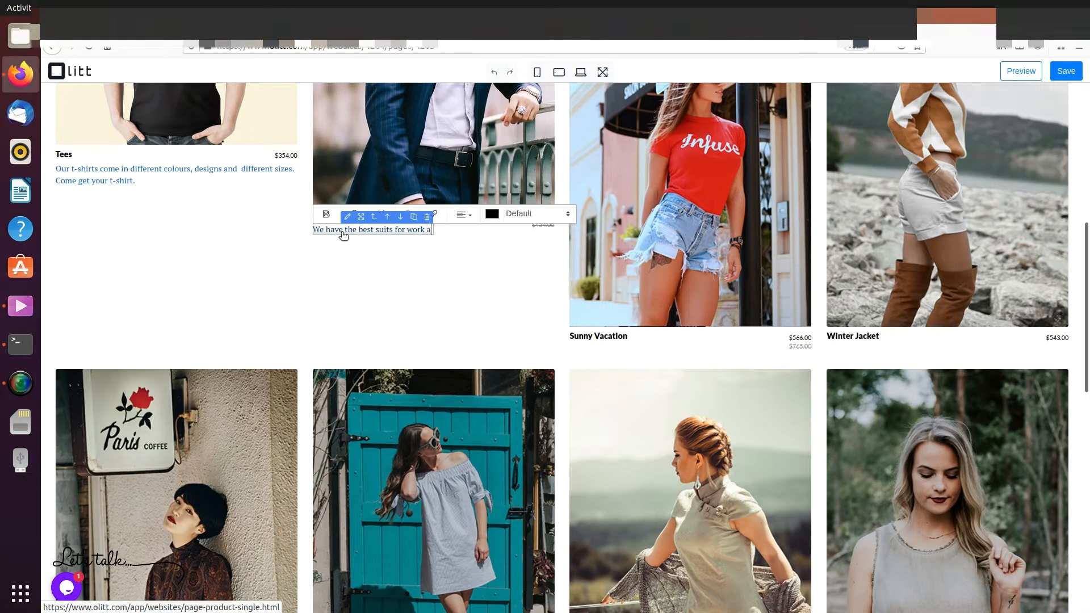
text(nd official gatherings. THey are in different styles, designs, colours and sizes.)
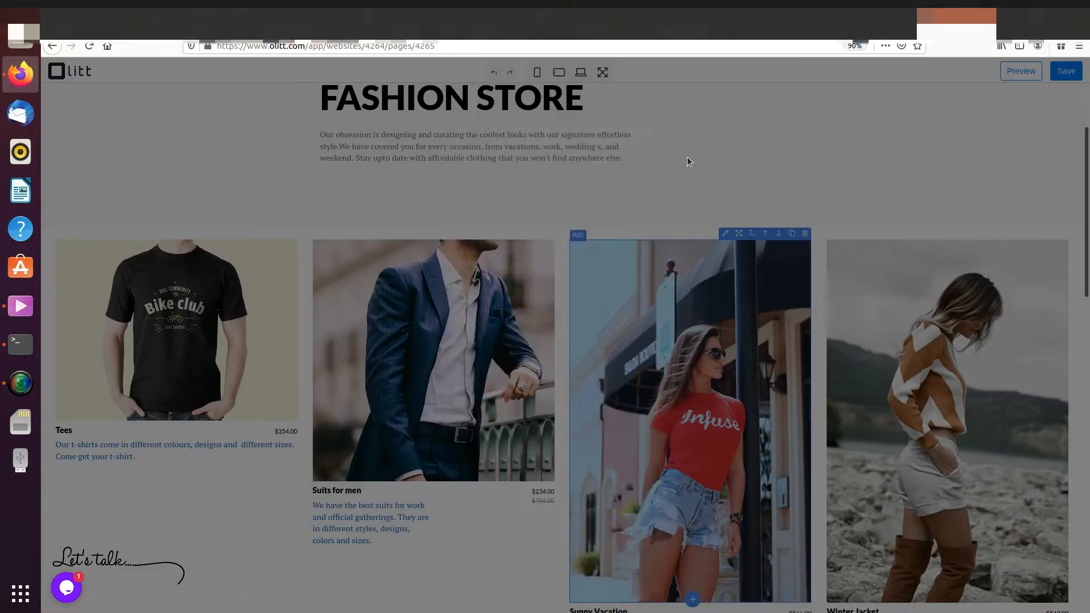
Replace the Sunny Vacation product image with the file "vacation.jpeg"
click(553, 222)
double_click(391, 124)
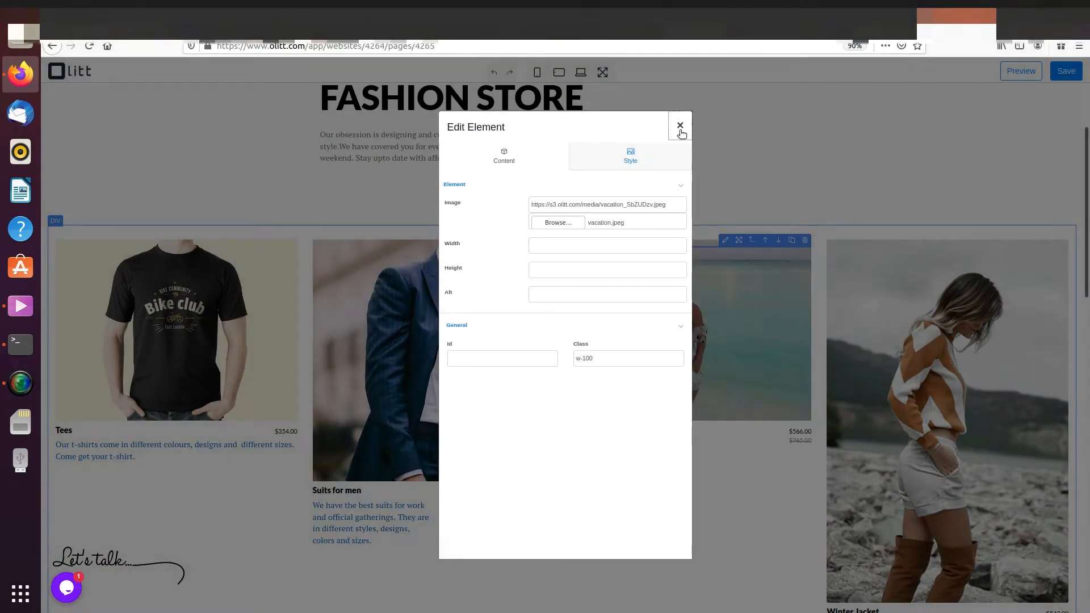
click(680, 127)
Retitle the Sunny Vacation product as "Rompers" and place a new text element beneath its title and prices
click(590, 186)
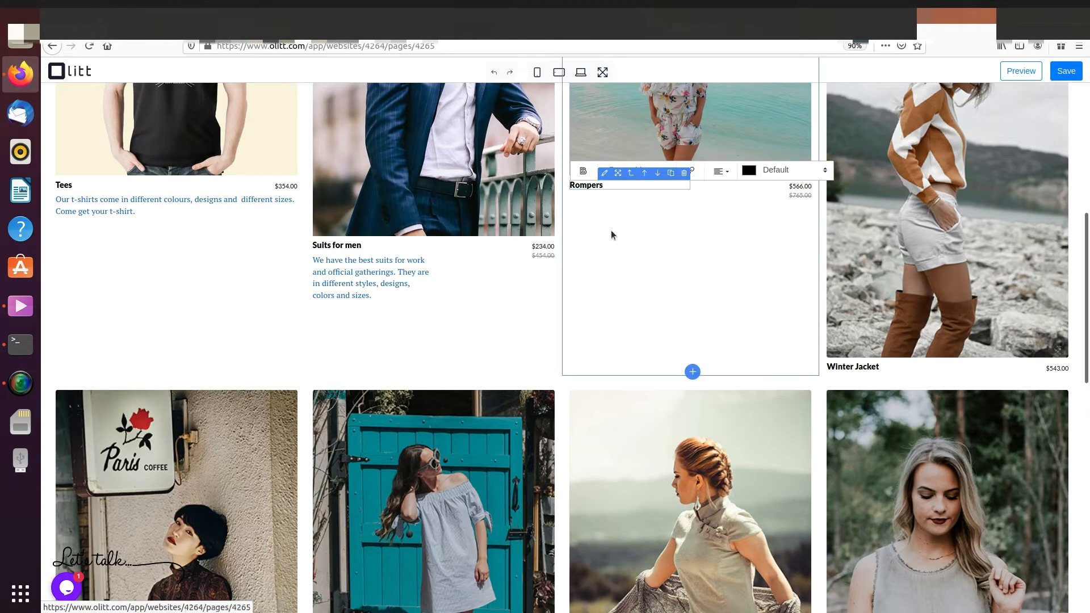
click(632, 208)
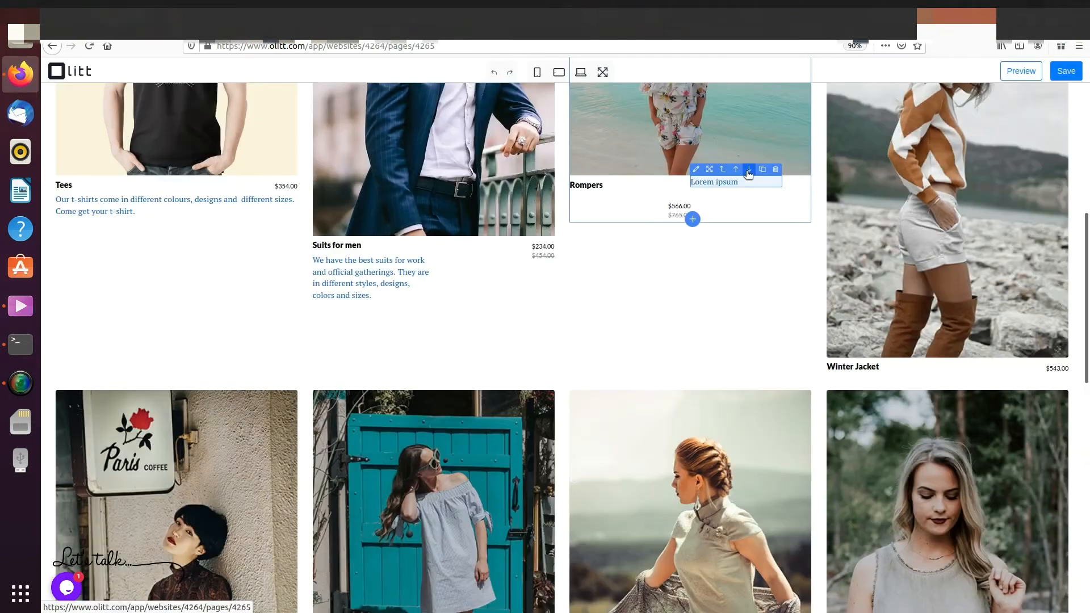
click(750, 174)
Replace the new text under Rompers with "Get your vacation rompers today. We got them in different colours, designs and sizes."
triple_click(598, 212)
text(Get your vacation rompers today. We got the best)
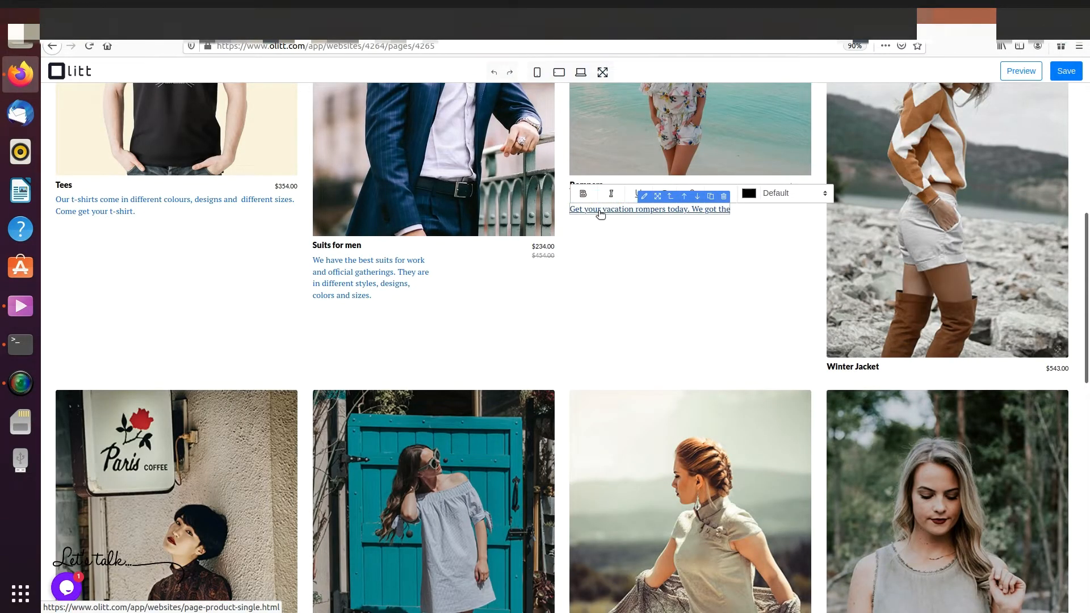
key(BackSpace)
key(BackSpace)
key(BackSpace)
key(BackSpace)
key(BackSpace)
text(m in different colours, designs and sizes.)
Retitle the Winter Jacket product as "Tops"
click(953, 325)
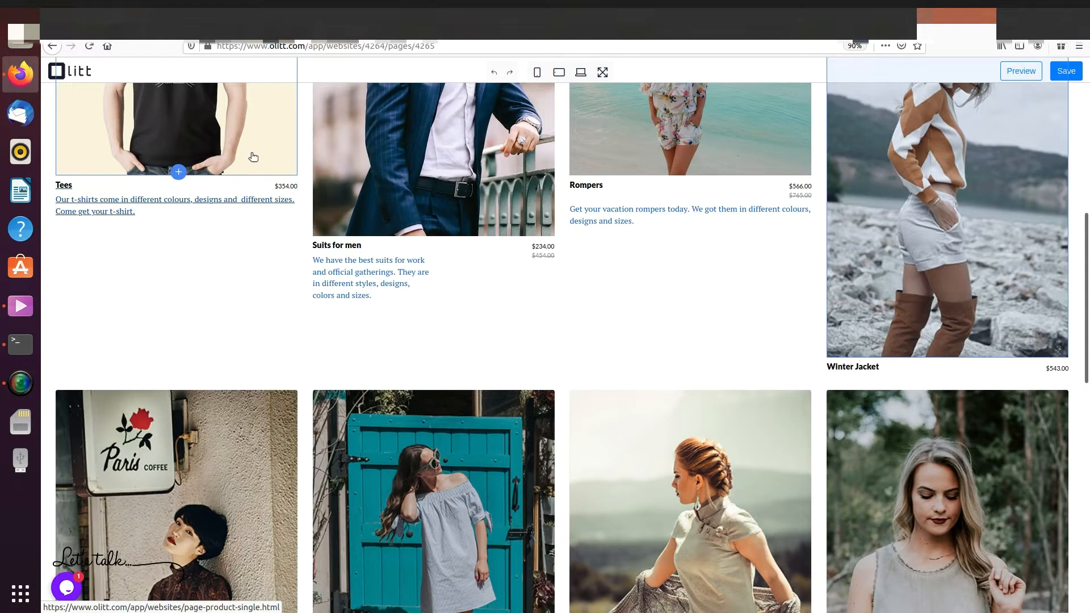
click(839, 367)
key(ctrl+a)
key(BackSpace)
text(Tops)
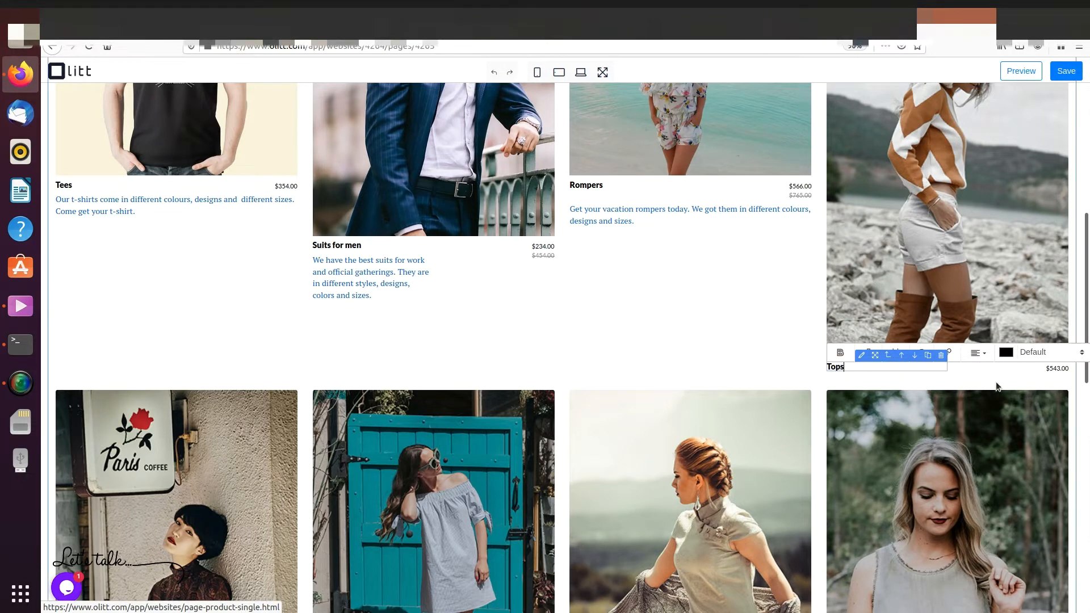
Replace the Tops product image with the file "tops1.jpeg" from the Desktop folder
double_click(938, 307)
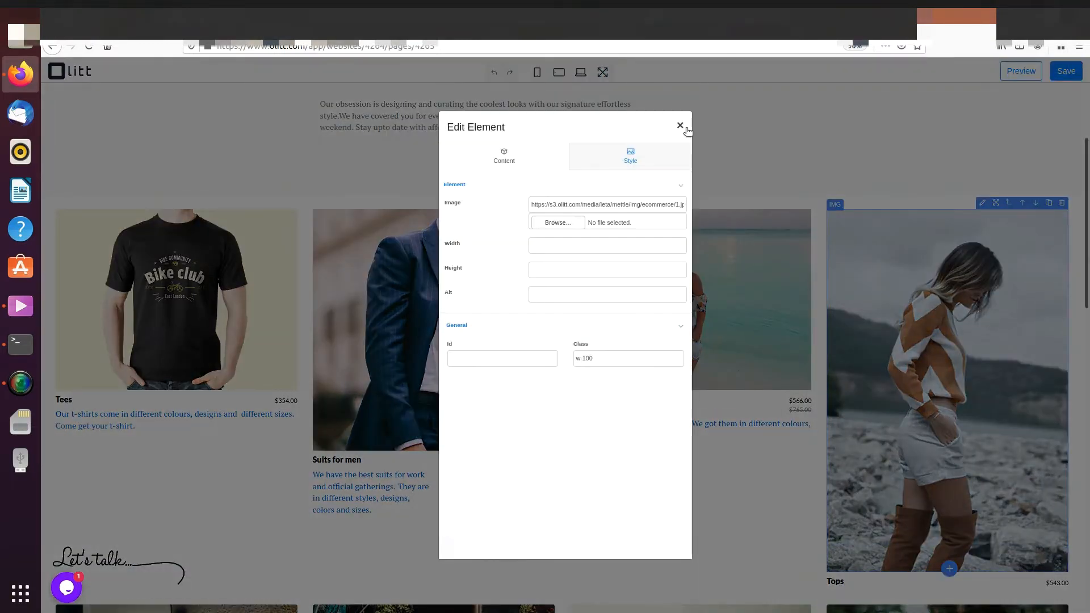
click(605, 207)
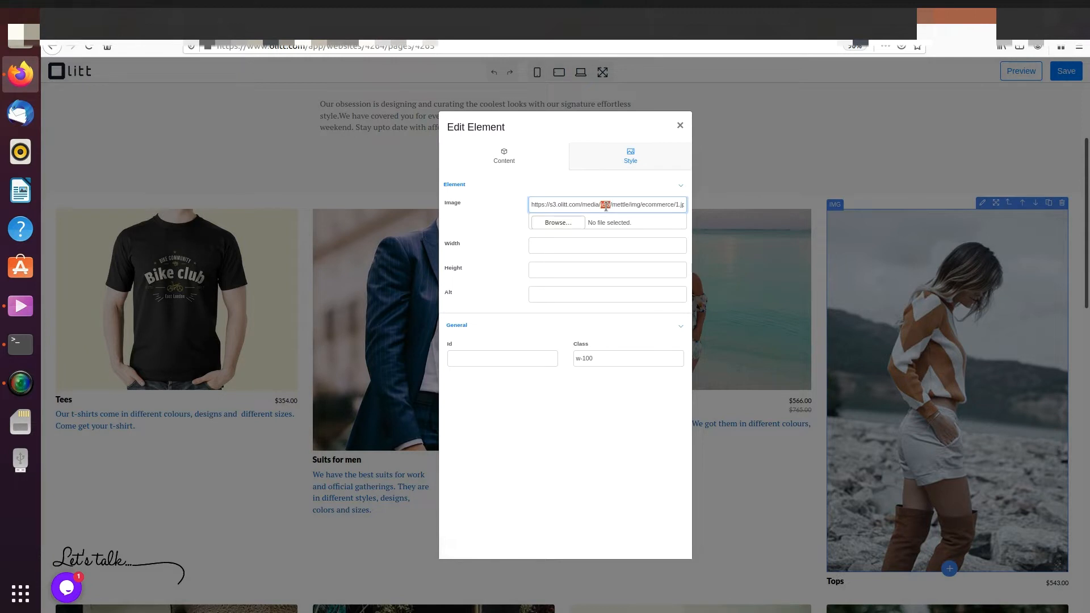
triple_click(606, 207)
click(606, 206)
triple_click(606, 207)
key(BackSpace)
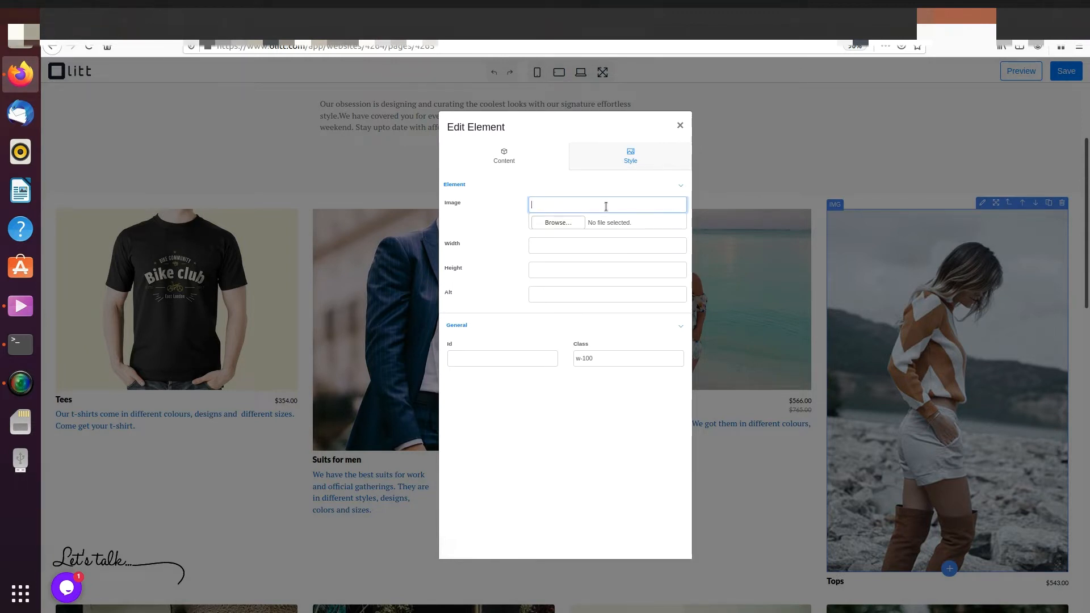
click(561, 225)
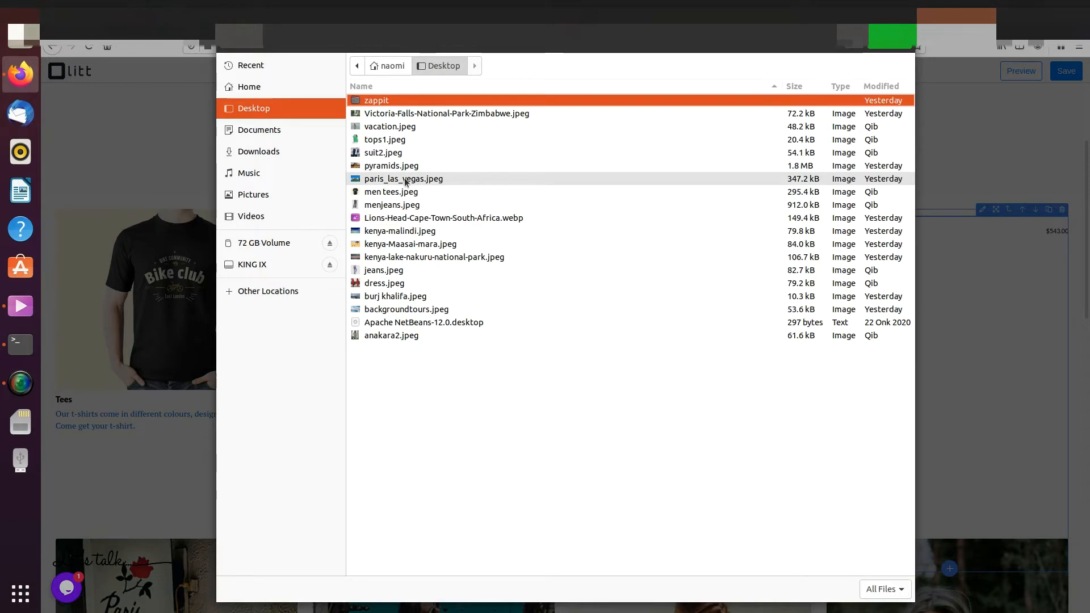
click(368, 141)
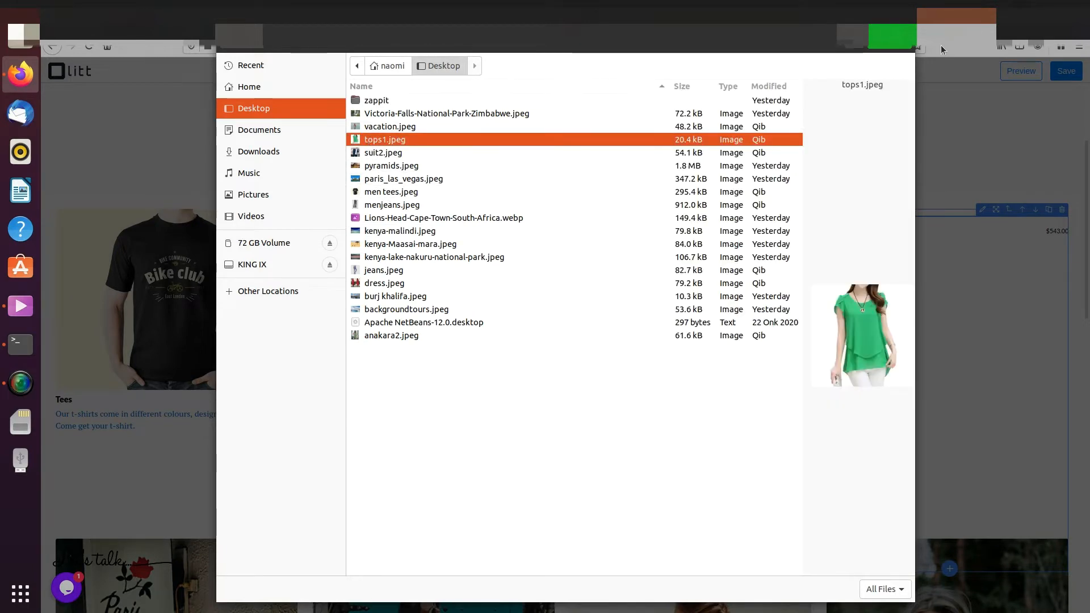
click(890, 44)
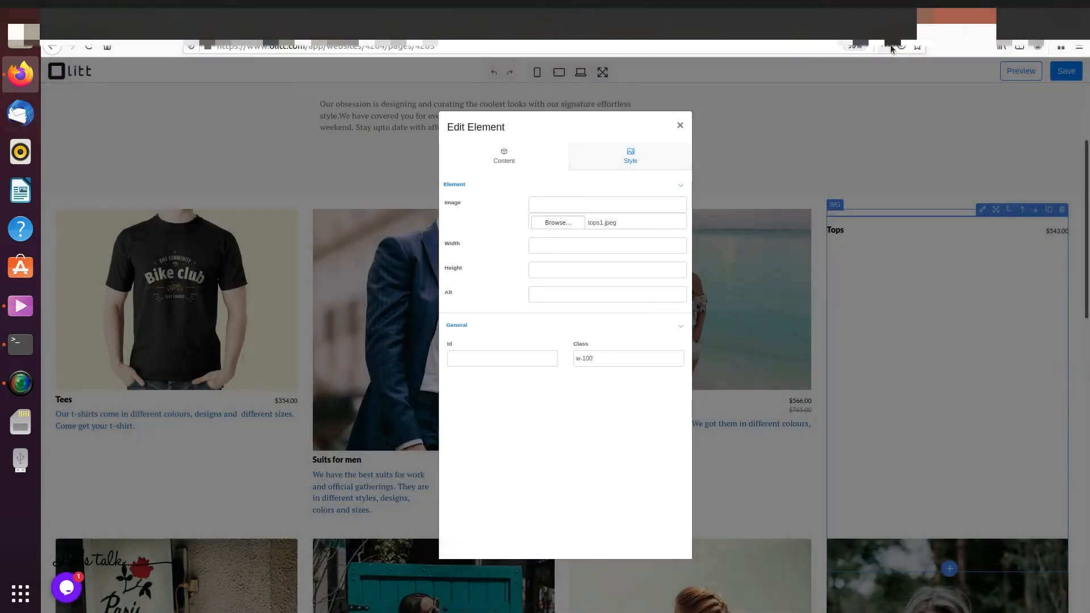
click(680, 125)
Add a paragraph element directly beneath the Tops title in the fourth product card
scroll(763, 334, down, 4)
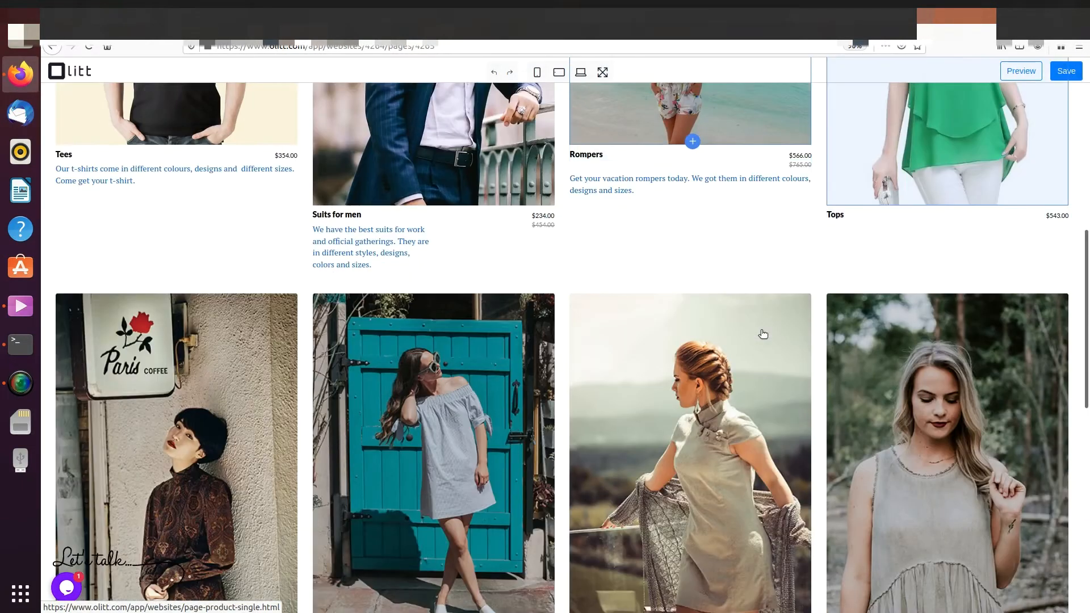
scroll(763, 334, down, 3)
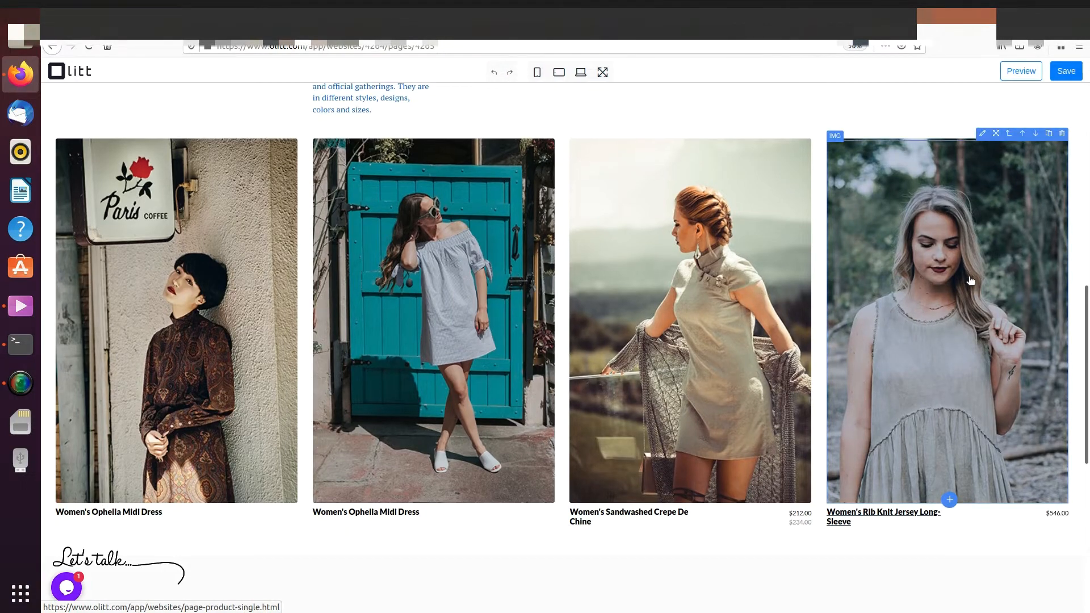
scroll(968, 284, down, 1)
scroll(953, 267, up, 4)
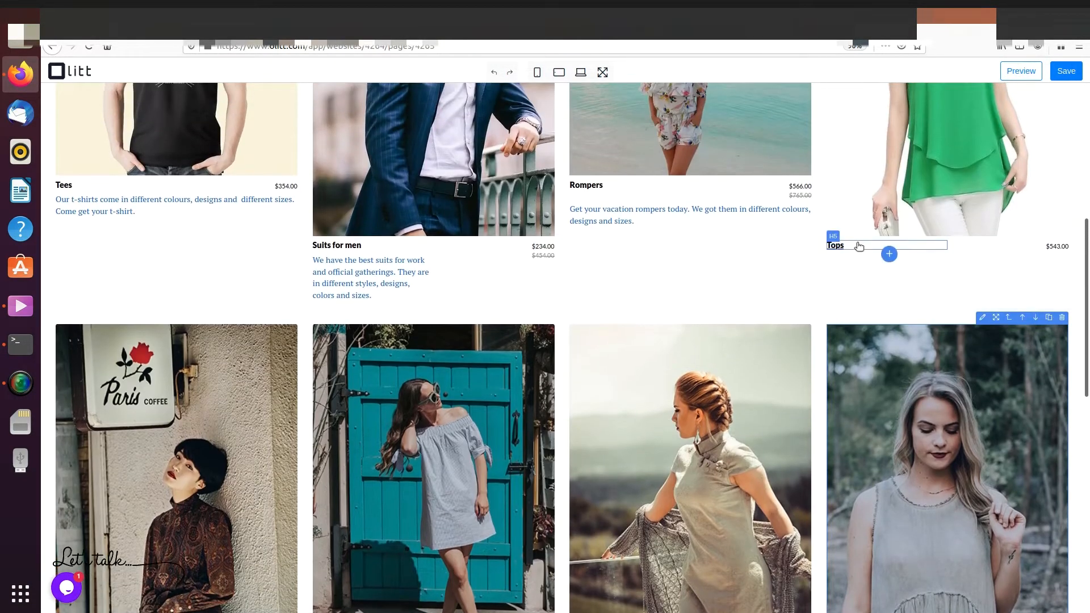
click(889, 254)
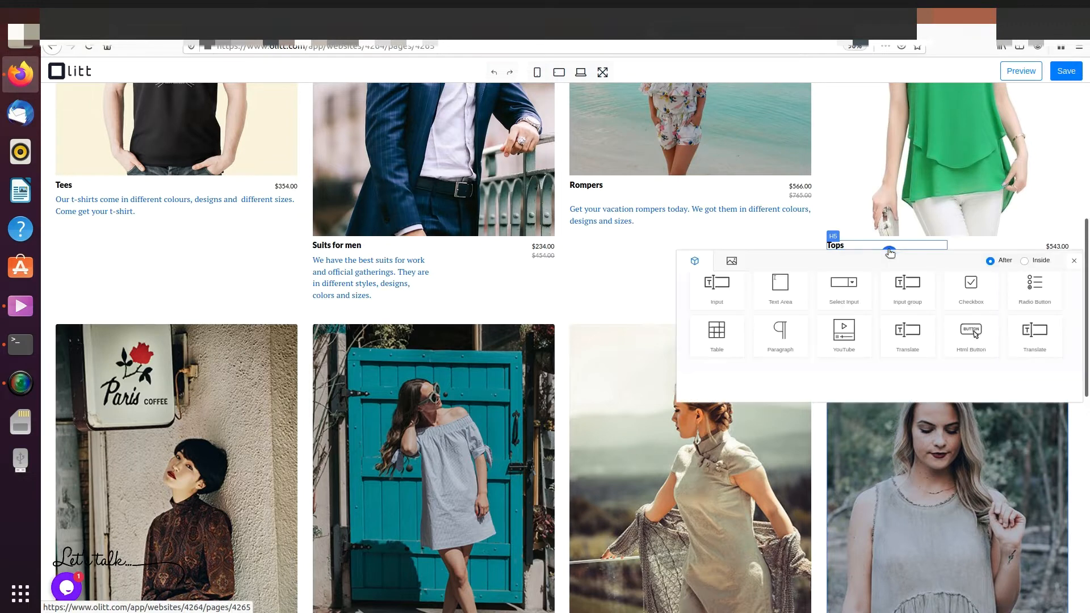
click(778, 334)
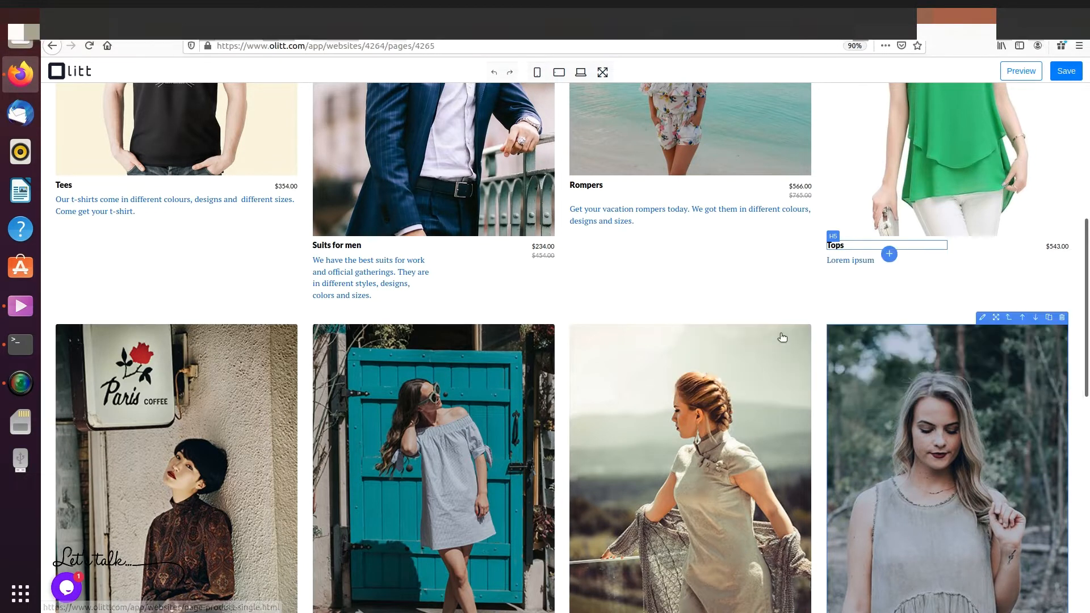
Replace the placeholder text under Tops with "Get our shiffon tops in different colors and designs in all sizes."
double_click(861, 259)
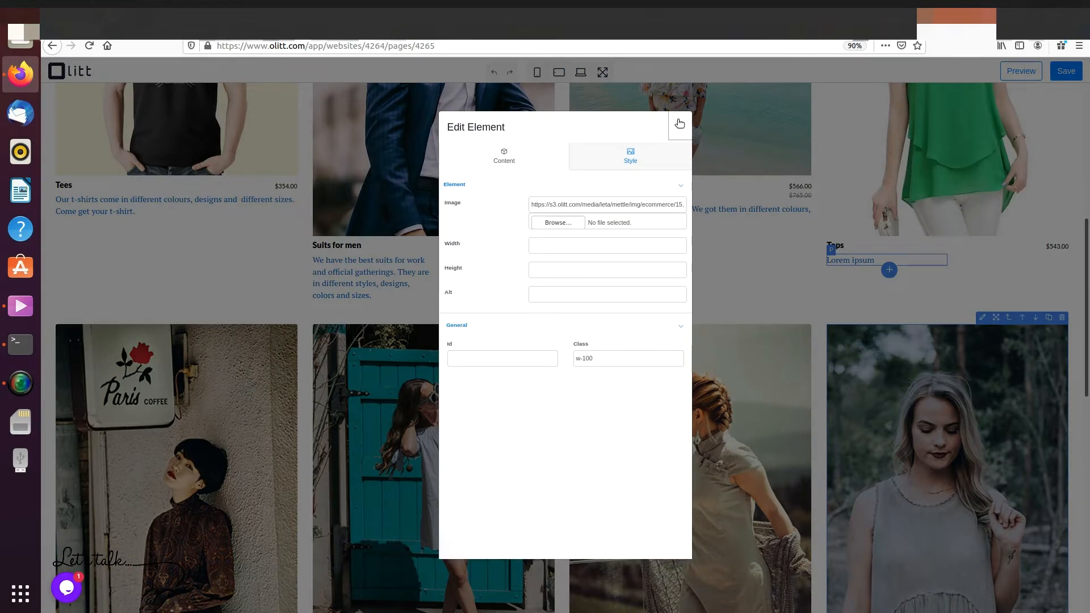
click(679, 123)
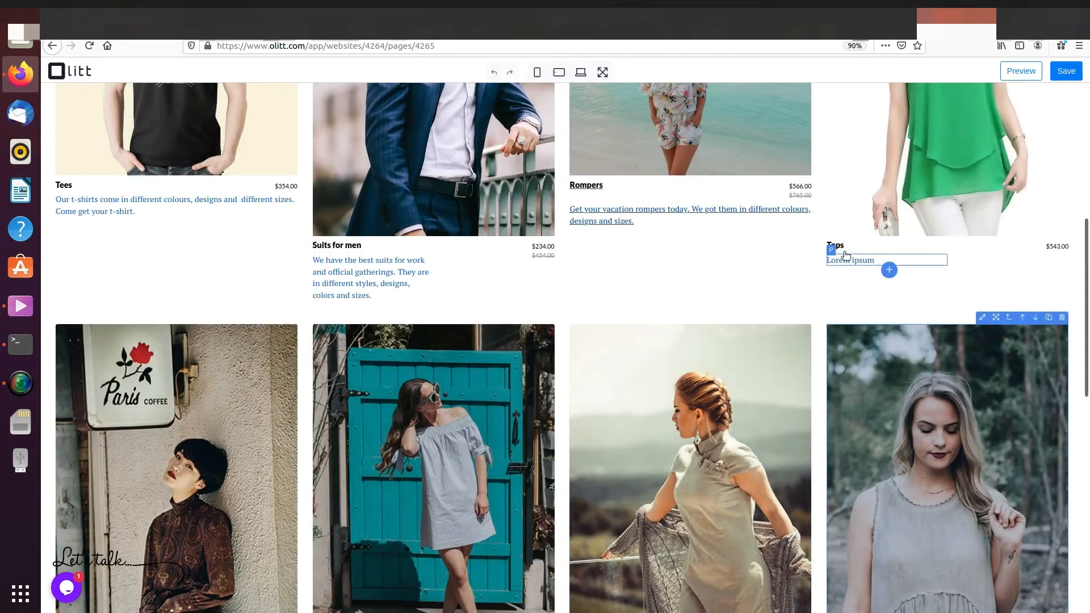
click(875, 264)
double_click(875, 265)
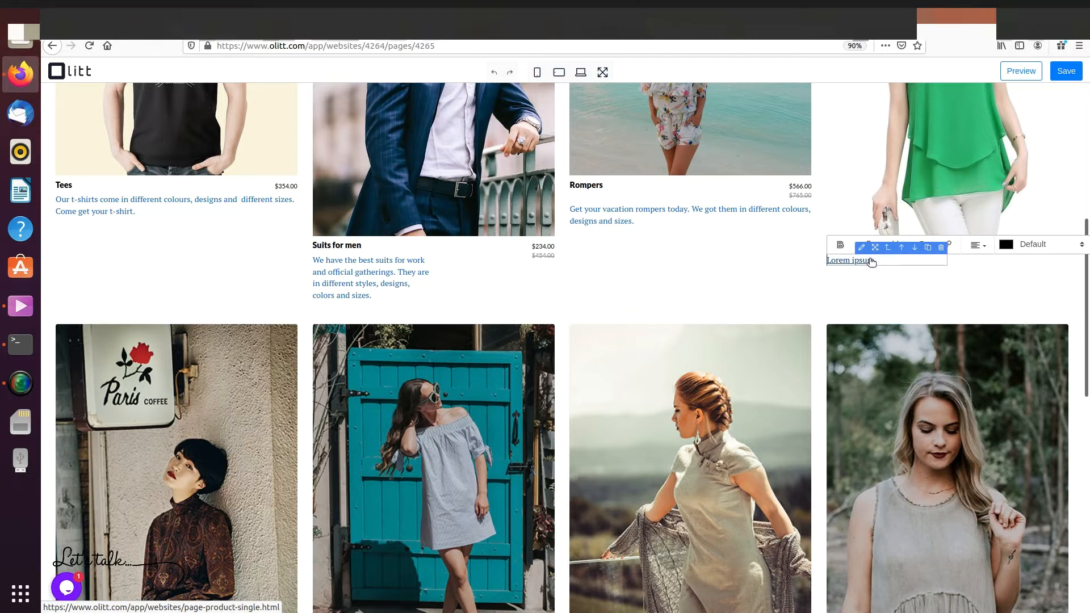
key(BackSpace)
key(BackSpace)
key(BackSpace)
key(BackSpace)
key(BackSpace)
key(BackSpace)
key(BackSpace)
key(BackSpace)
key(BackSpace)
key(BackSpace)
key(BackSpace)
text(Get our shifon tops in different colors and )
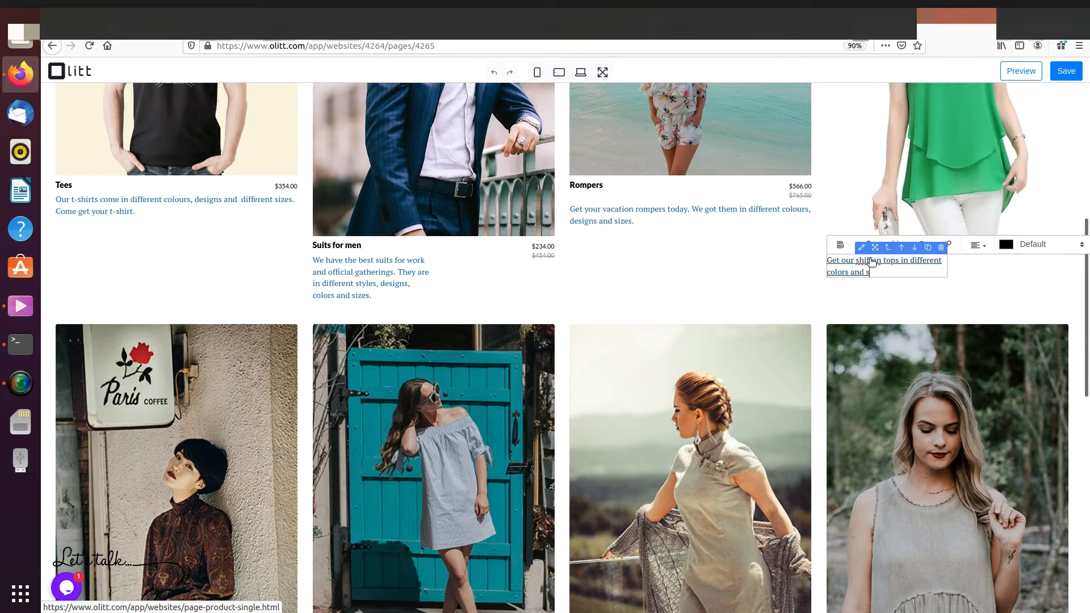
text(designs in all sizes.)
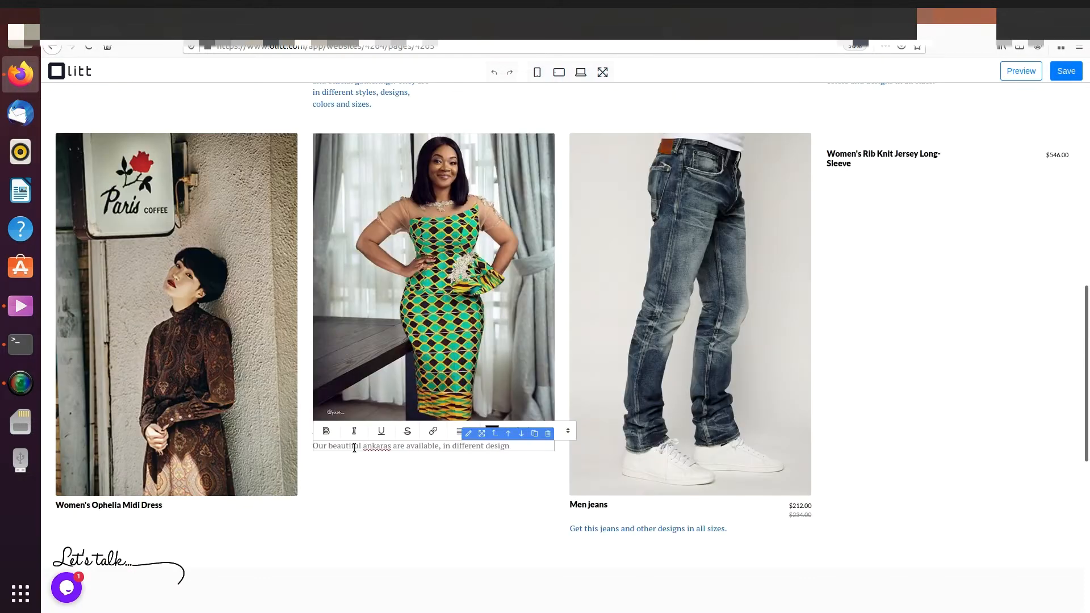
Complete the ankara dress description to read "Our beautiful ankaras are available, in different designs, colours and sizes. Come get the best ankaras."
text(olours and)
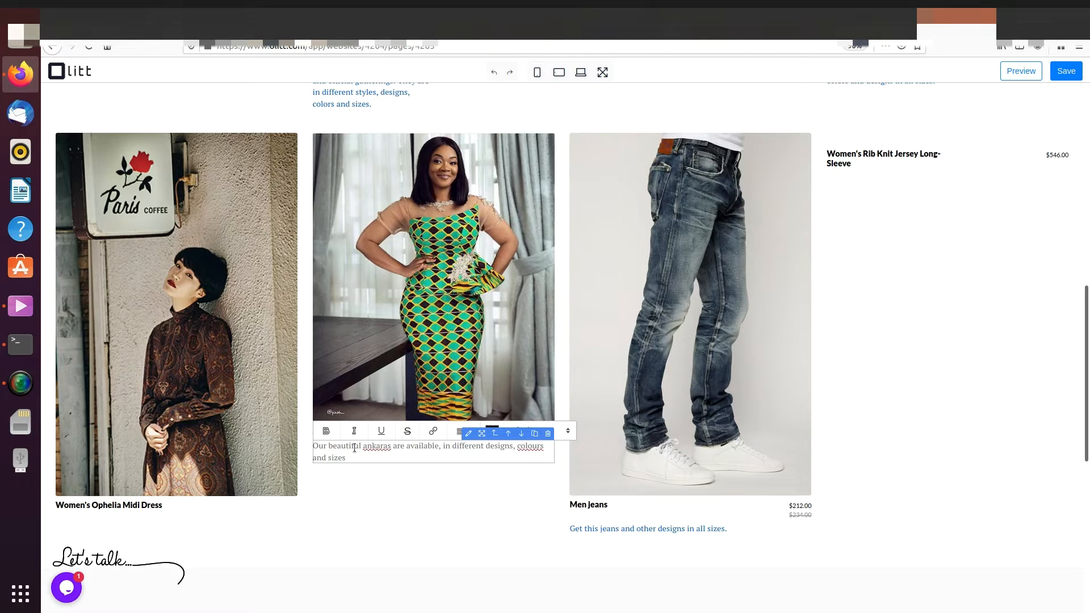
text(sizes. Come get the best ankaras.)
Set the text color of the ankara dress description to blue, #000DFF
click(468, 433)
click(615, 164)
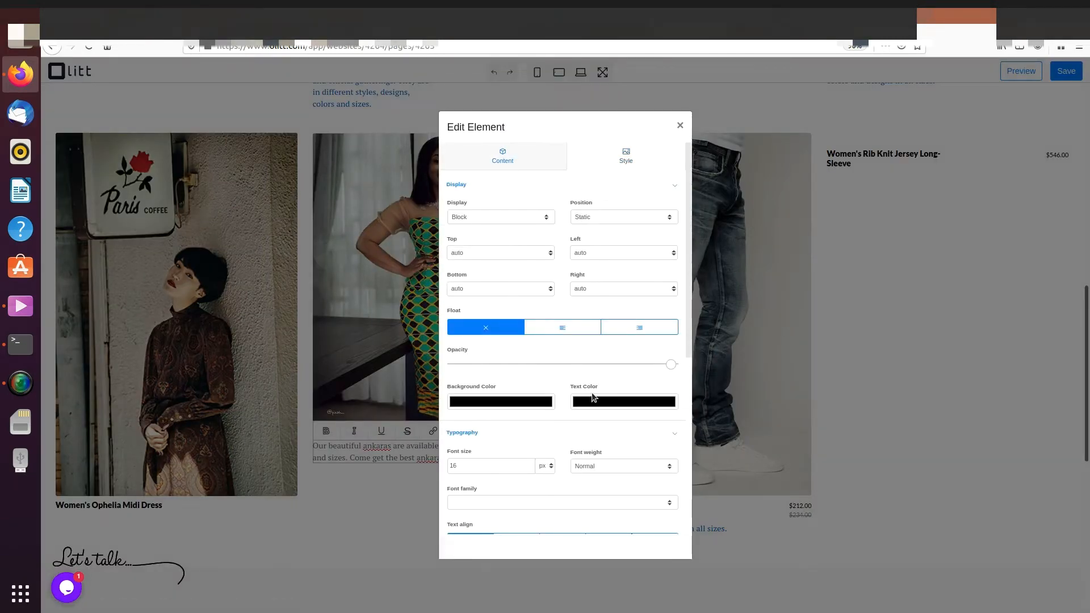
click(593, 398)
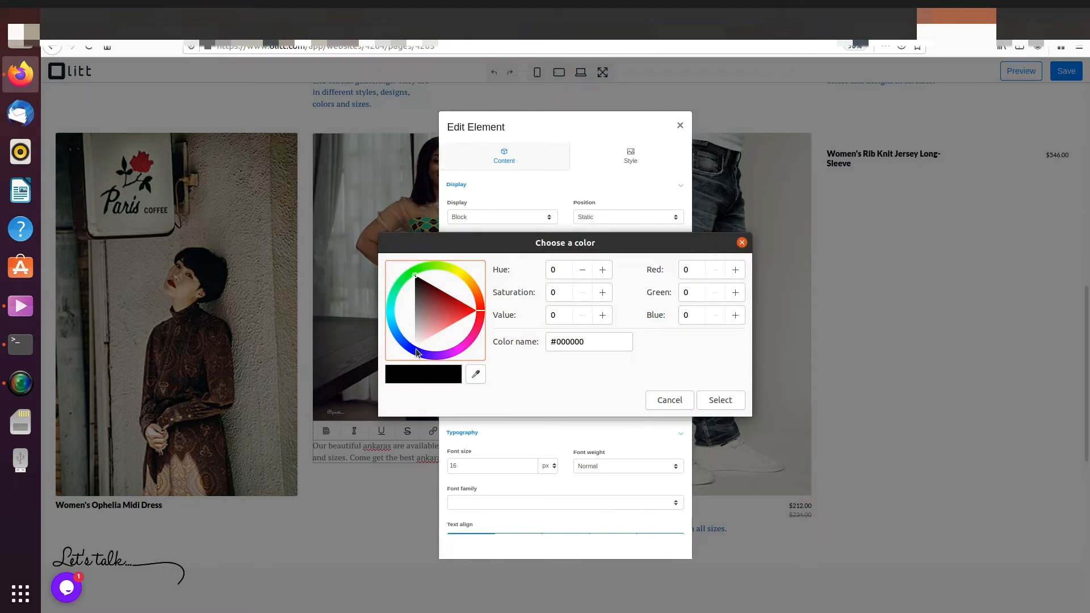
click(416, 352)
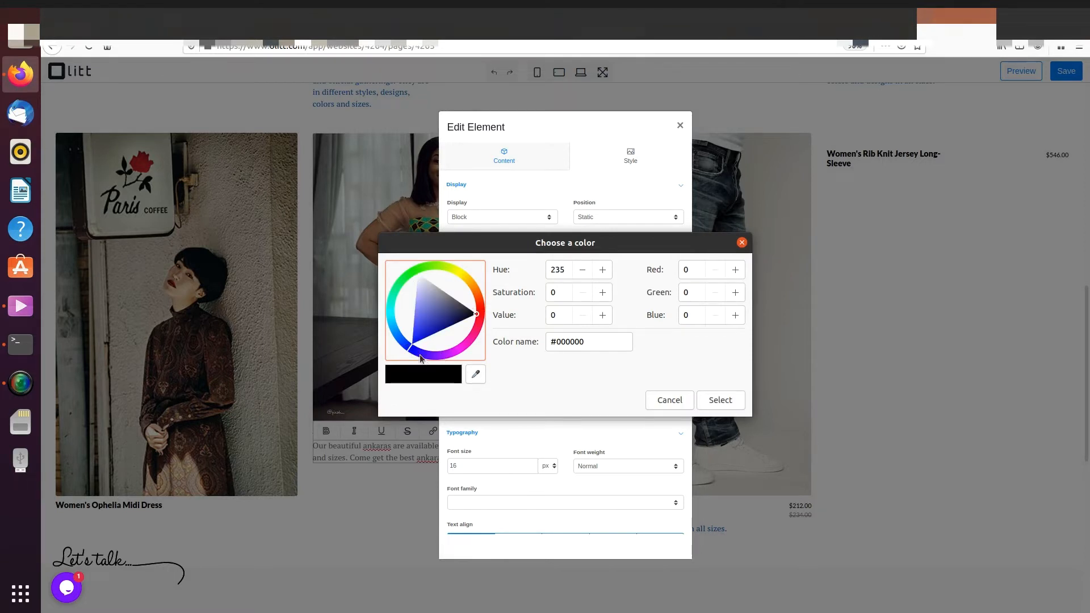
click(474, 372)
click(413, 345)
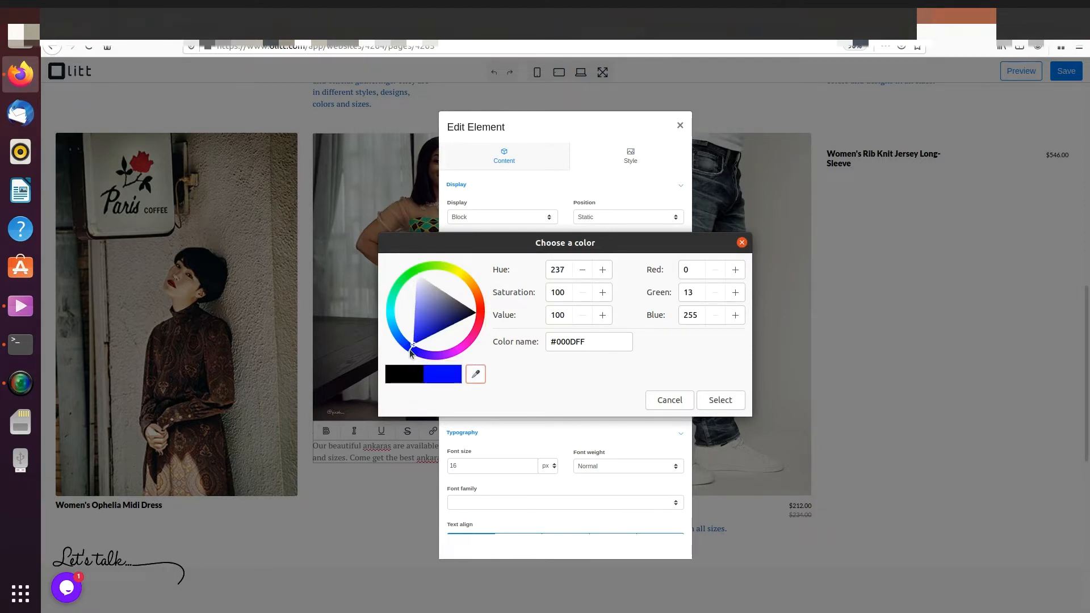
click(718, 401)
click(680, 127)
Replace the product image above "Women's Ophelia Midi Dress" with dress.jpeg from the Desktop folder
click(202, 260)
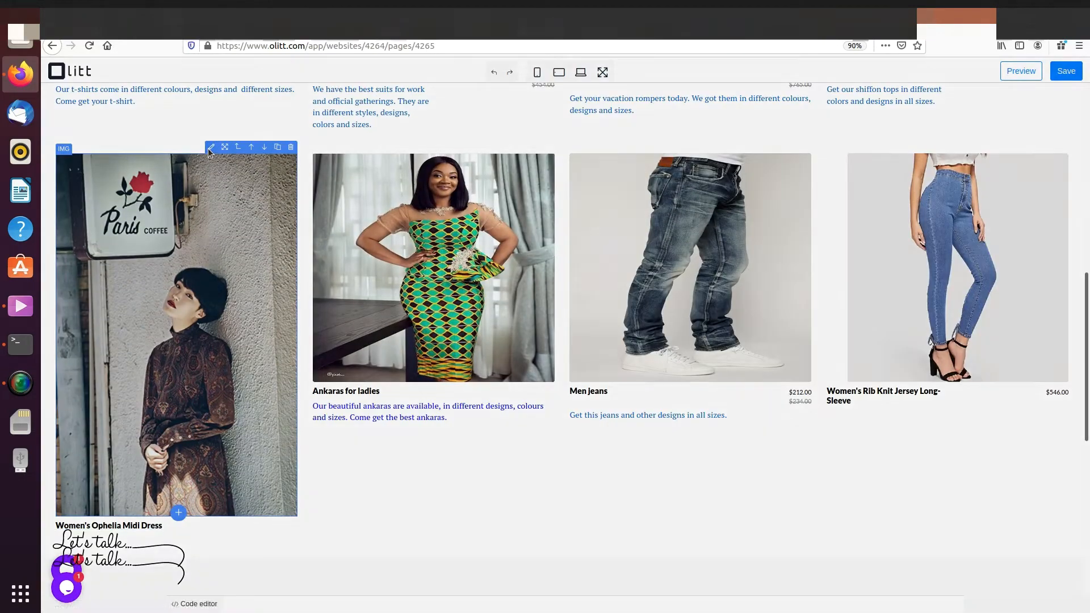
click(210, 147)
triple_click(606, 207)
key(BackSpace)
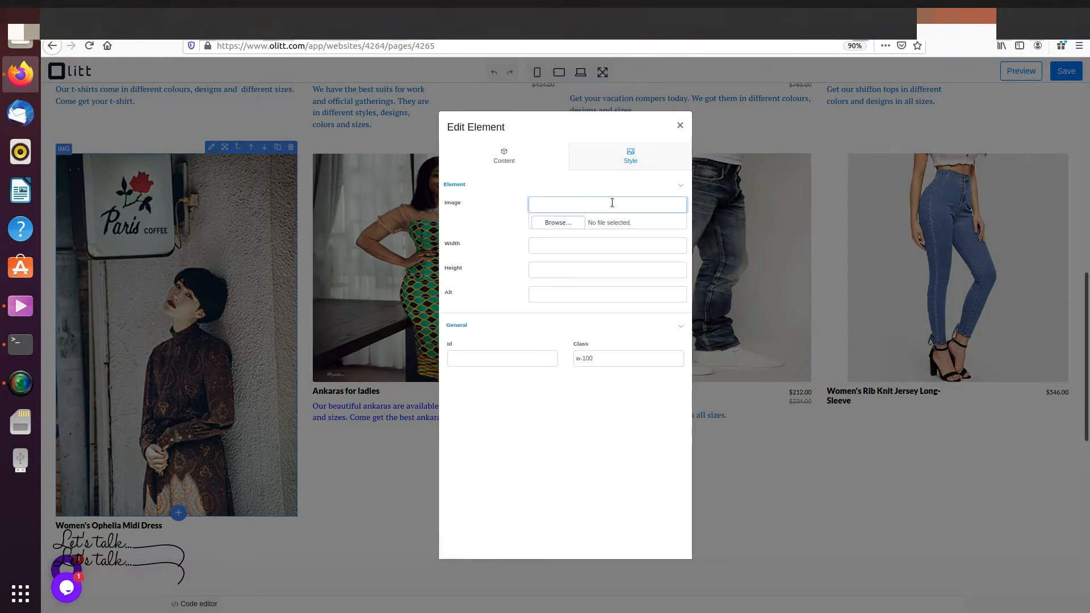
click(555, 222)
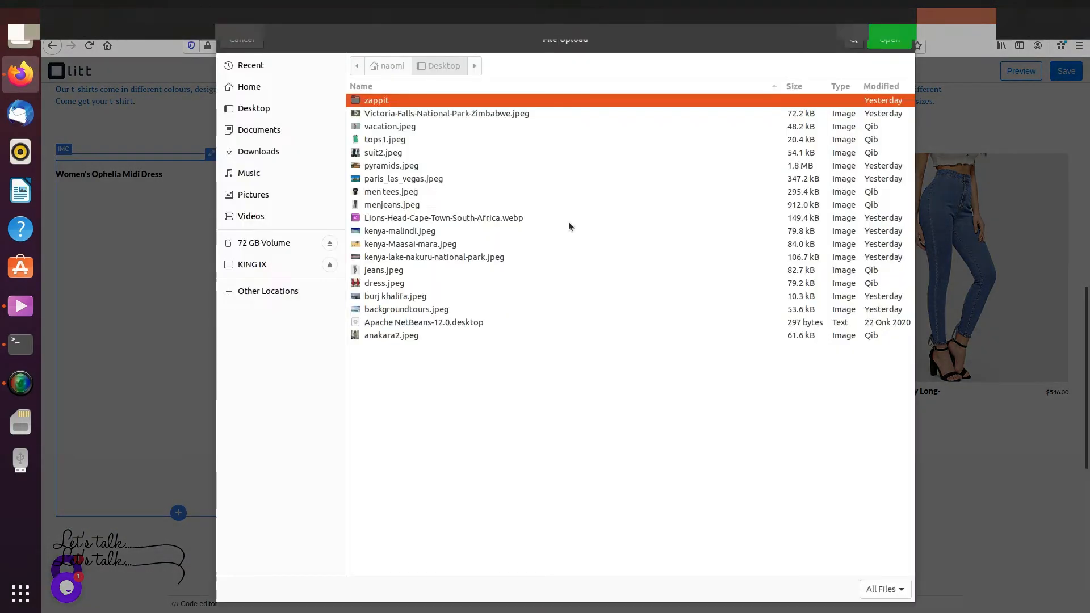
click(384, 282)
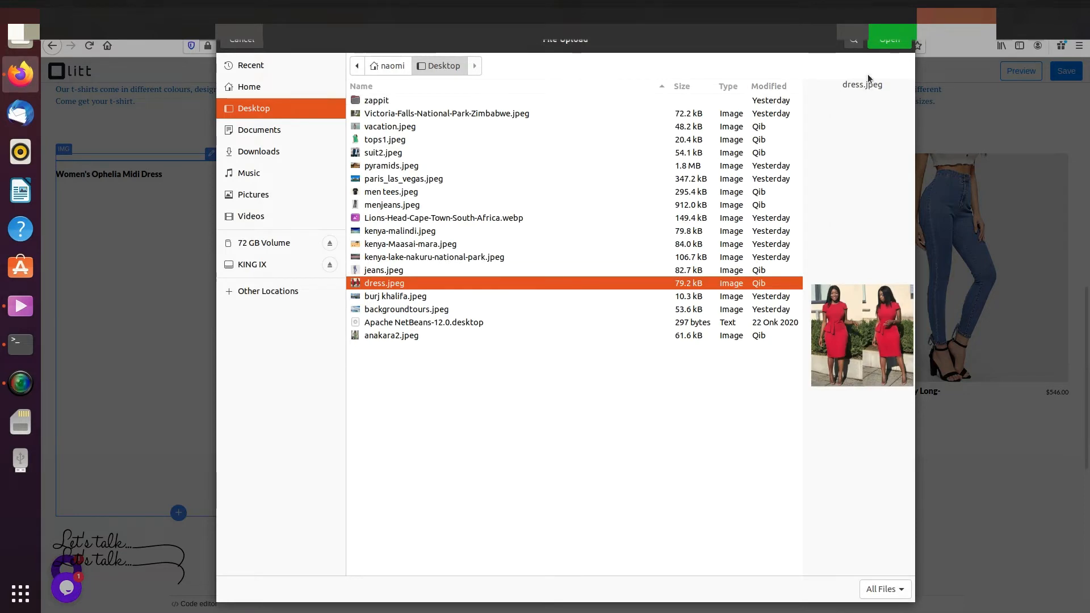
click(884, 38)
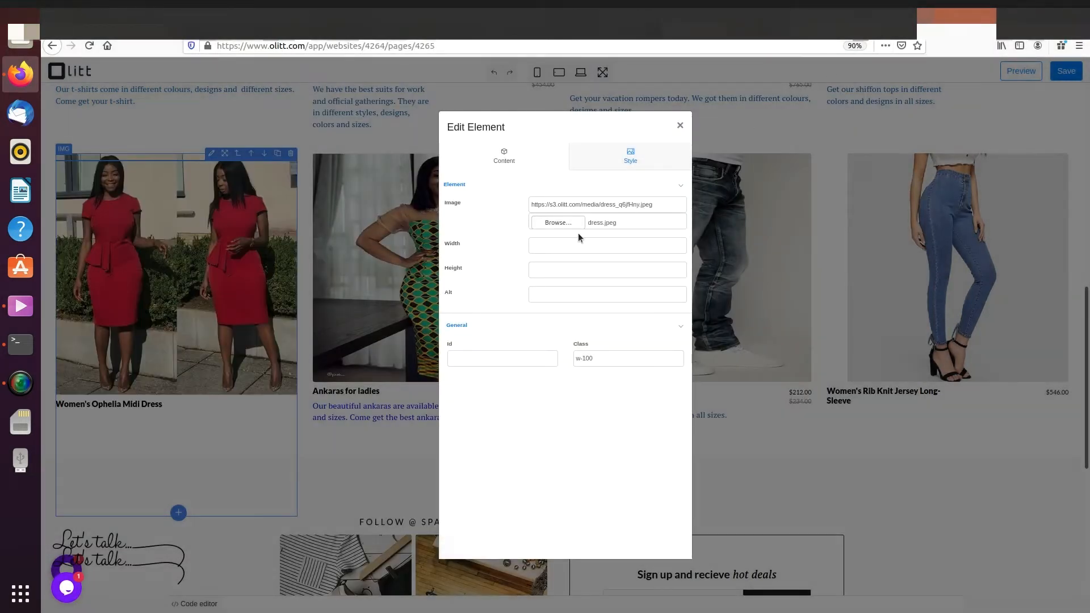
Set the height of the red dress image to 450
click(546, 271)
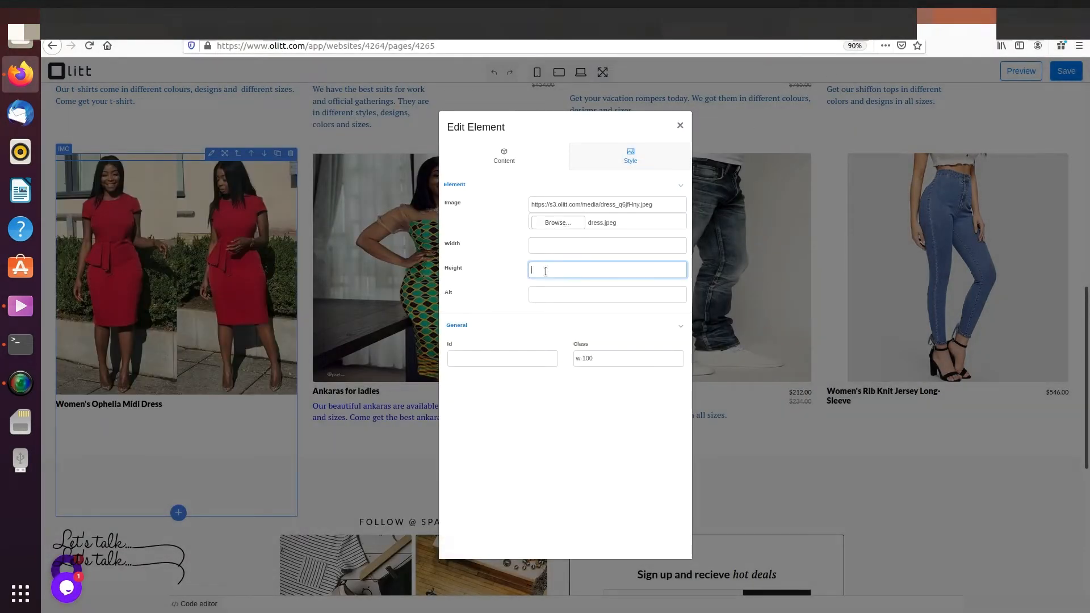
text(450)
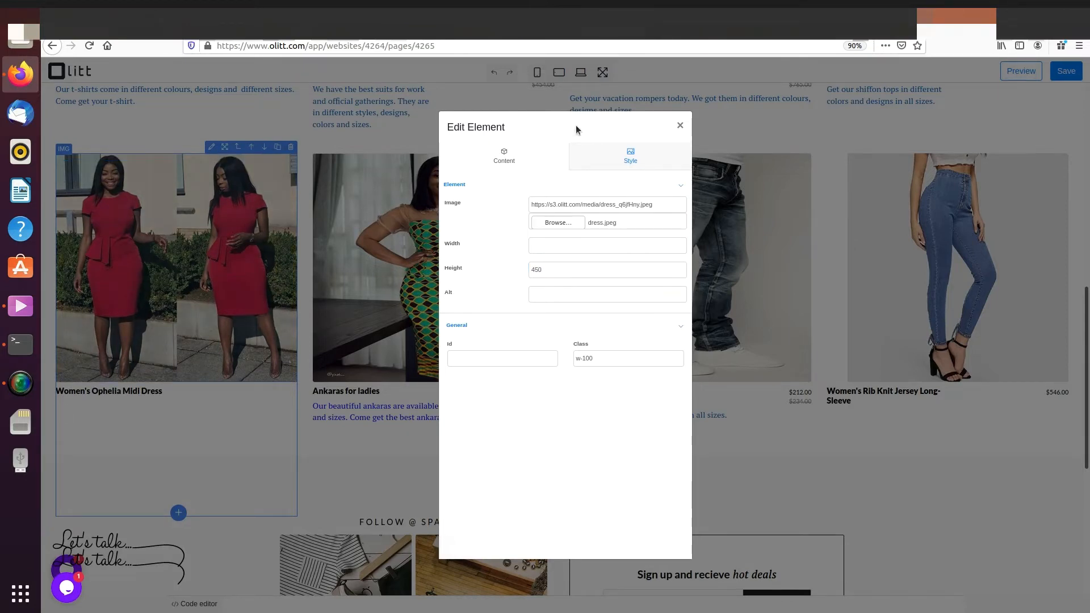
click(680, 125)
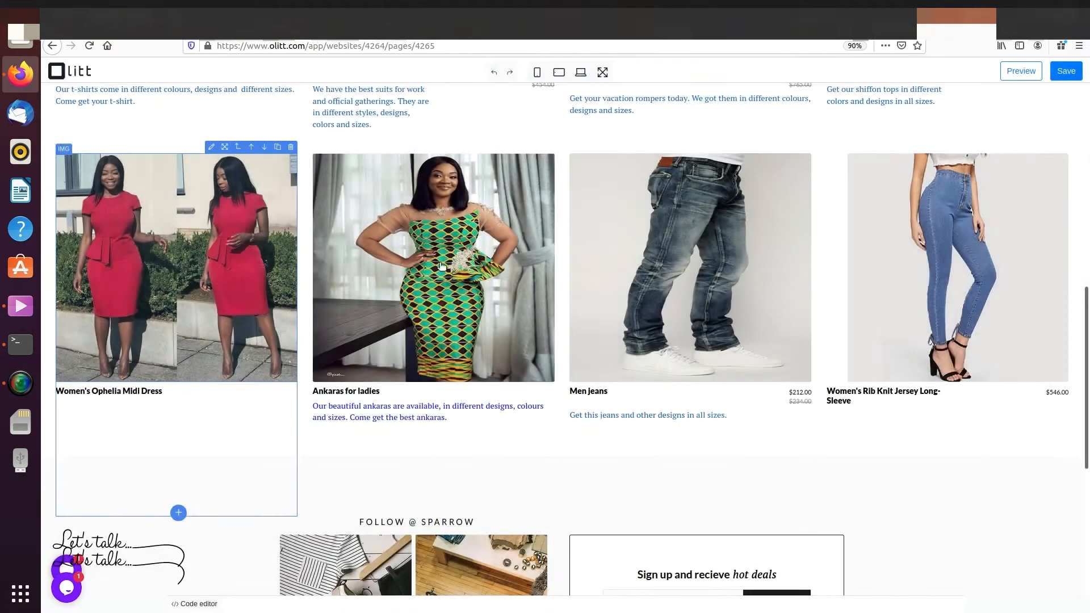
Replace the product title under the red dress image with "Ladies' dress"
double_click(130, 397)
key(BackSpace)
key(BackSpace)
key(BackSpace)
key(BackSpace)
key(BackSpace)
key(BackSpace)
key(BackSpace)
key(BackSpace)
key(BackSpace)
key(BackSpace)
key(BackSpace)
key(BackSpace)
key(BackSpace)
key(BackSpace)
key(BackSpace)
key(BackSpace)
key(BackSpace)
key(BackSpace)
key(BackSpace)
key(BackSpace)
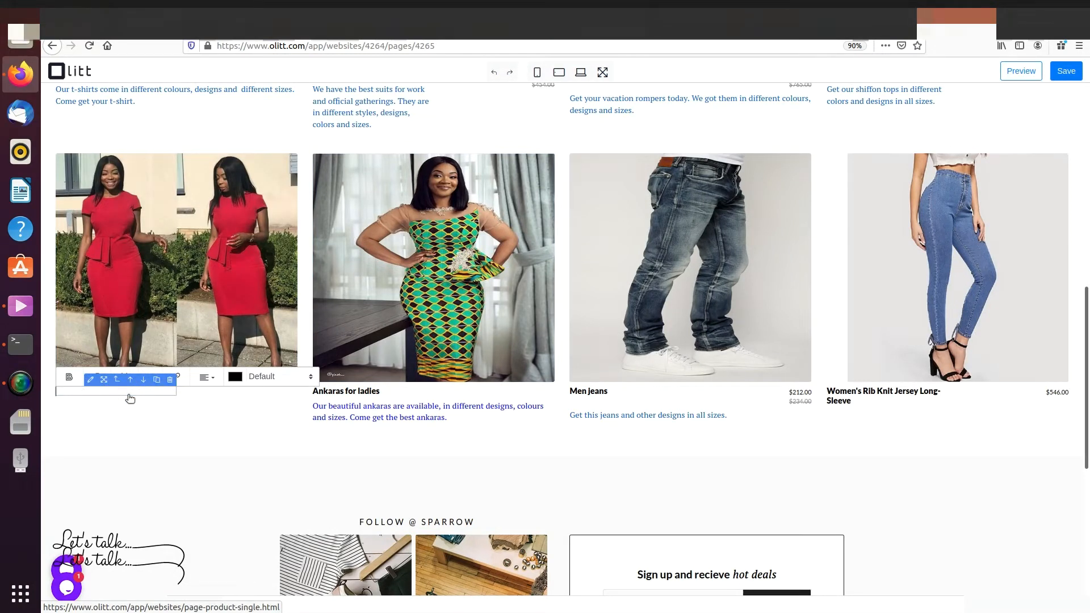
text(Ladies' dress)
Add a paragraph element after the Ladies' dress title and move it down so it sits beneath the title
click(117, 403)
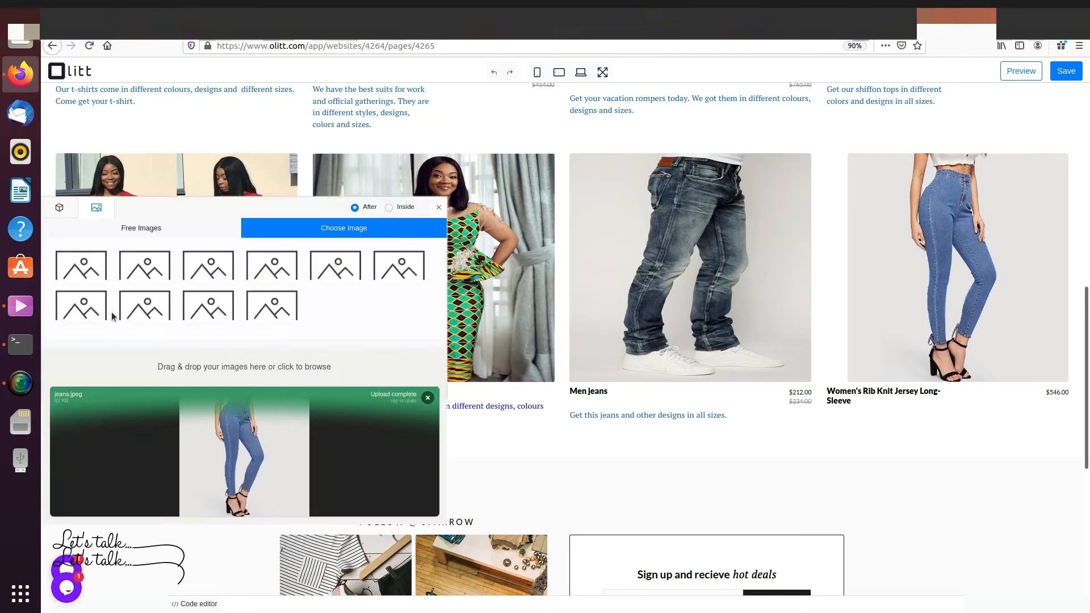
click(60, 209)
click(149, 289)
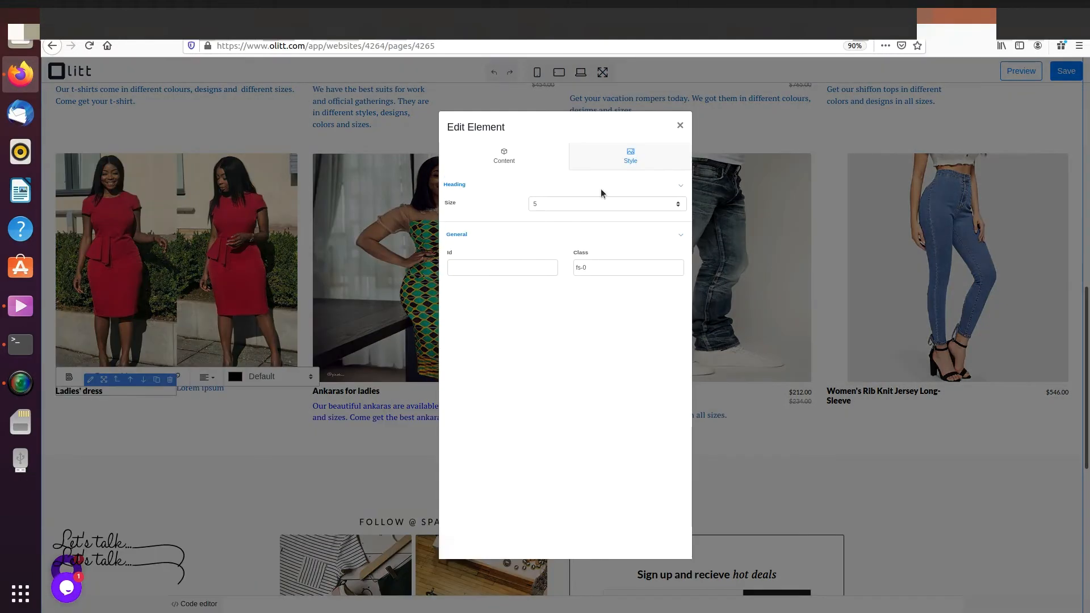
click(680, 125)
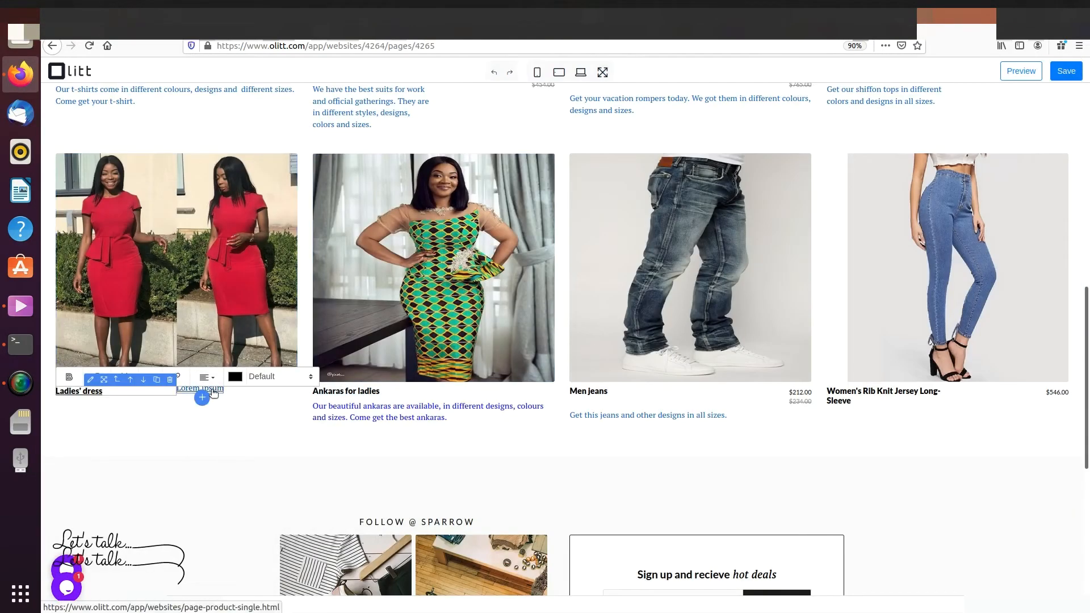
click(141, 380)
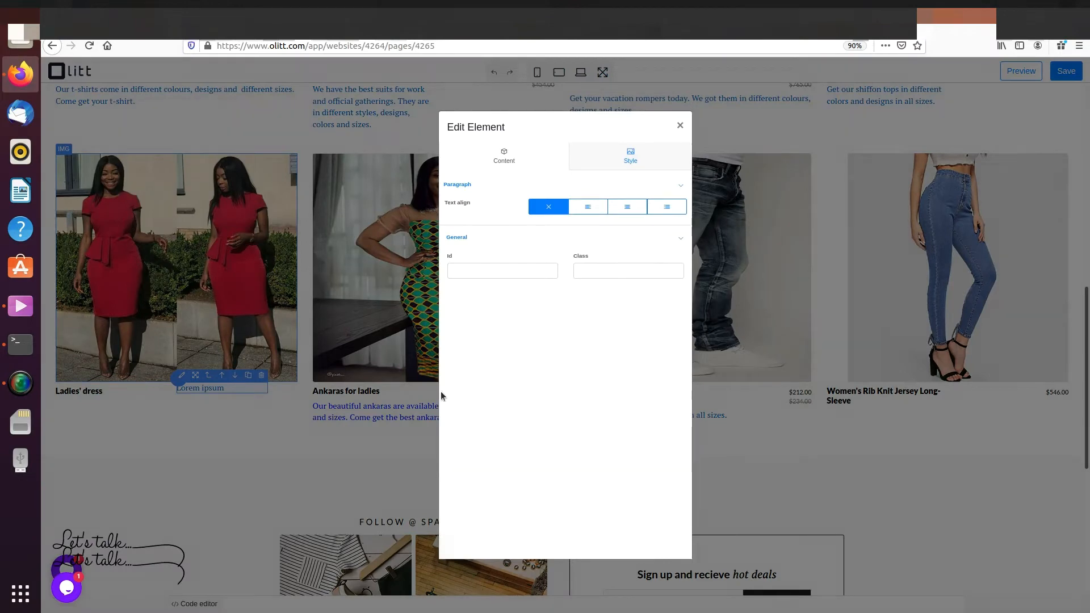
click(678, 124)
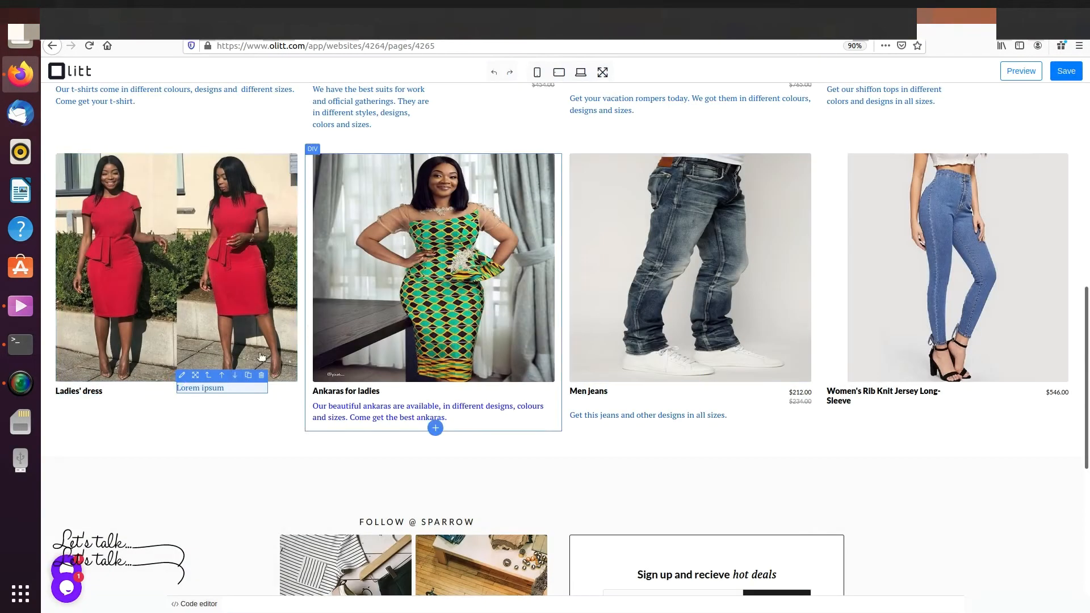
click(234, 375)
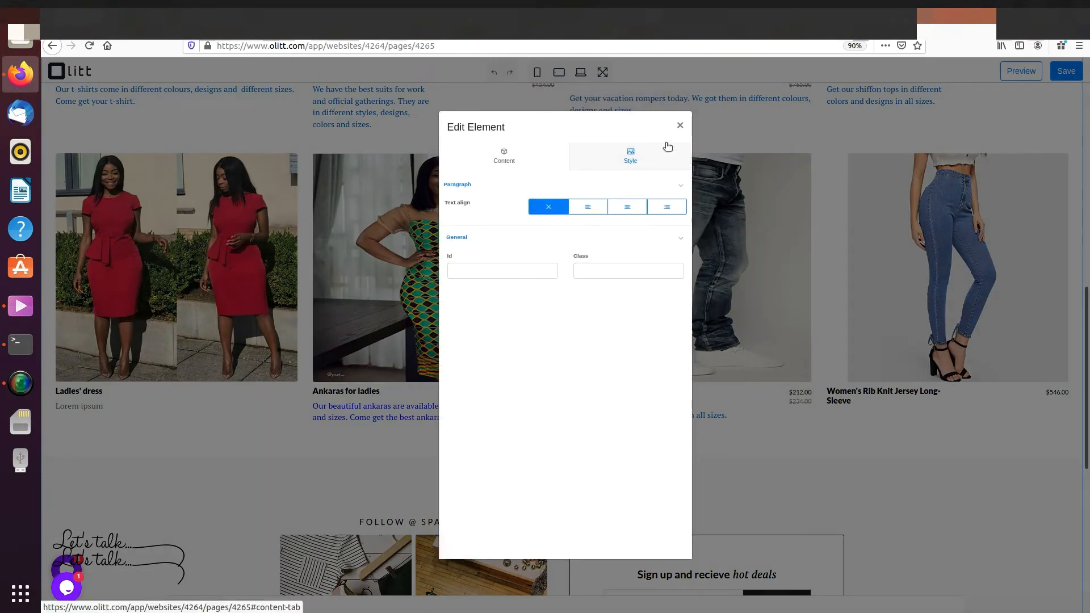
click(680, 124)
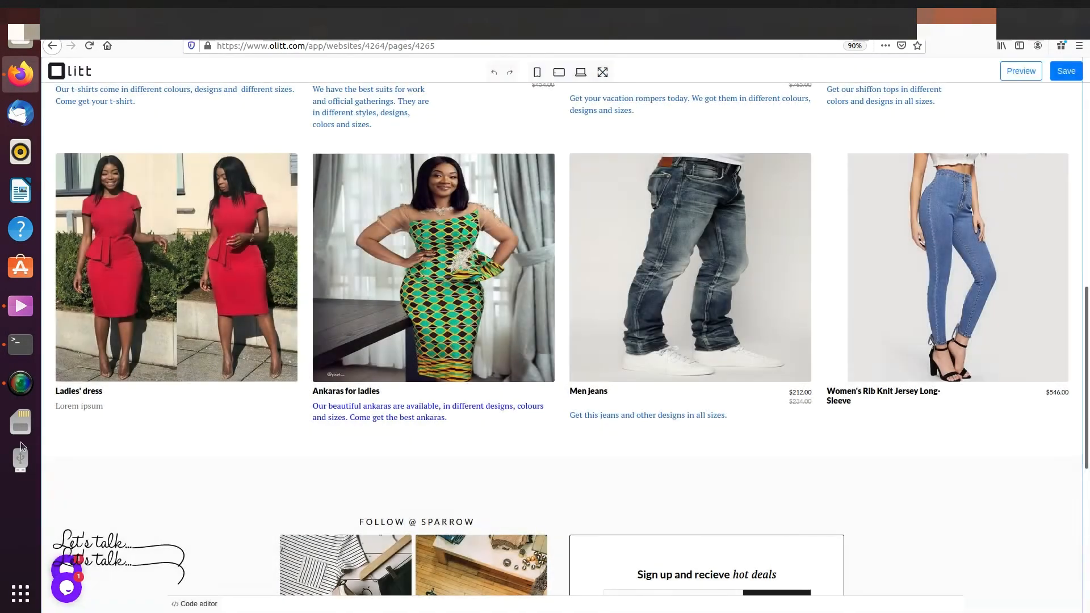
Replace the placeholder text under Ladies' dress with "Get snatched in our official dress. It comes in different designs, colors and all sizes are available."
click(77, 409)
triple_click(83, 408)
click(111, 407)
double_click(111, 407)
triple_click(111, 407)
key(BackSpace)
text(Lor)
key(BackSpace)
key(BackSpace)
key(BackSpace)
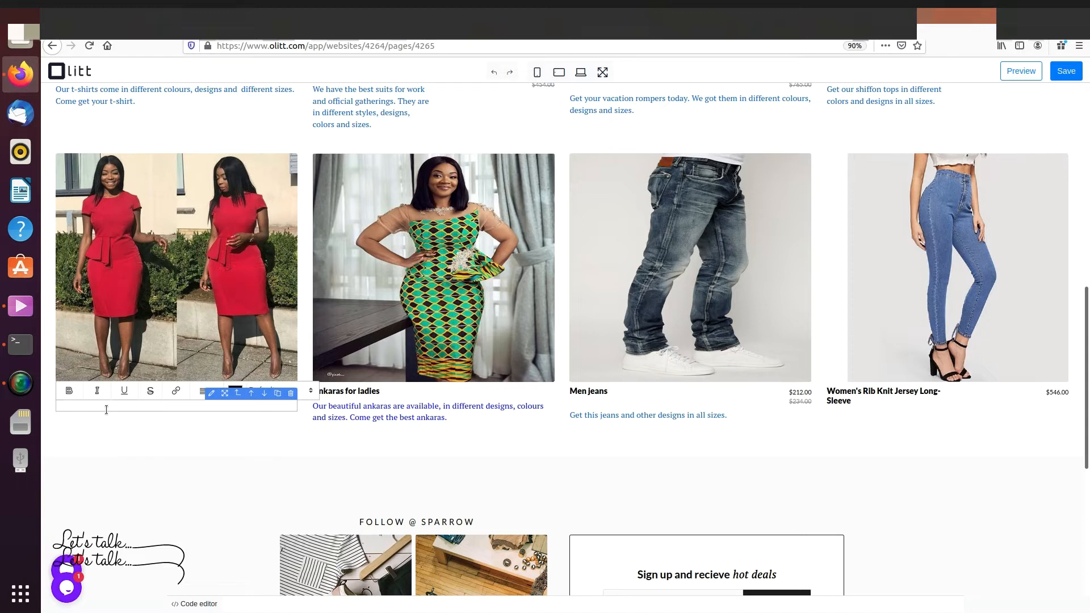
text(Get snatched in our official dresss)
text( Itcom)
key(BackSpace)
key(BackSpace)
key(BackSpace)
text(comes in different desi)
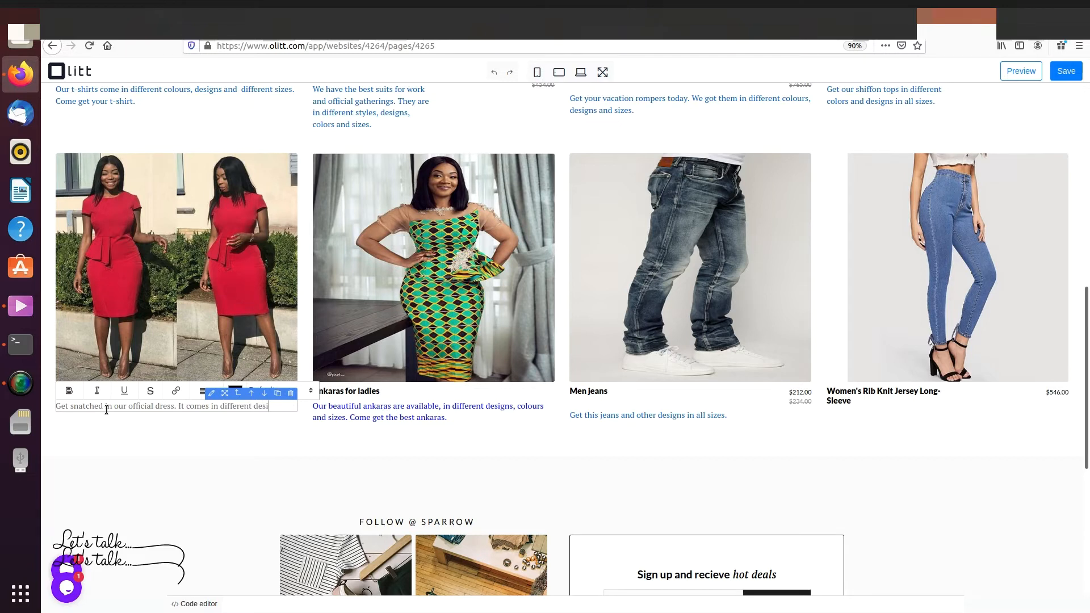
text(gns, colours)
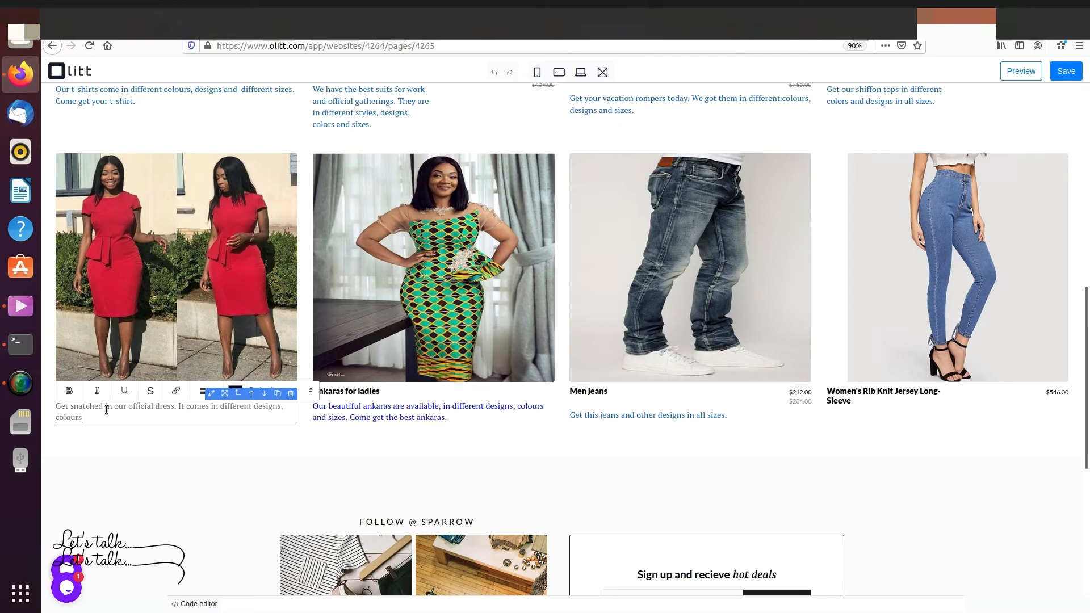
text( and all sizes are available)
click(70, 417)
key(Delete)
Set the text color of the Ladies' dress description to blue, #1400FF
click(210, 393)
click(622, 158)
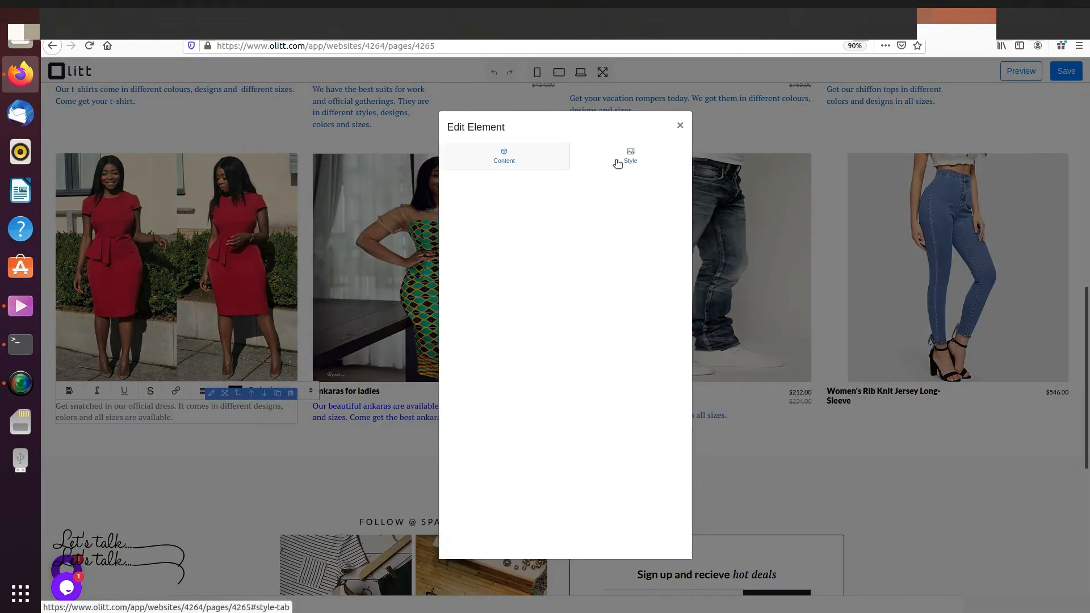
click(607, 402)
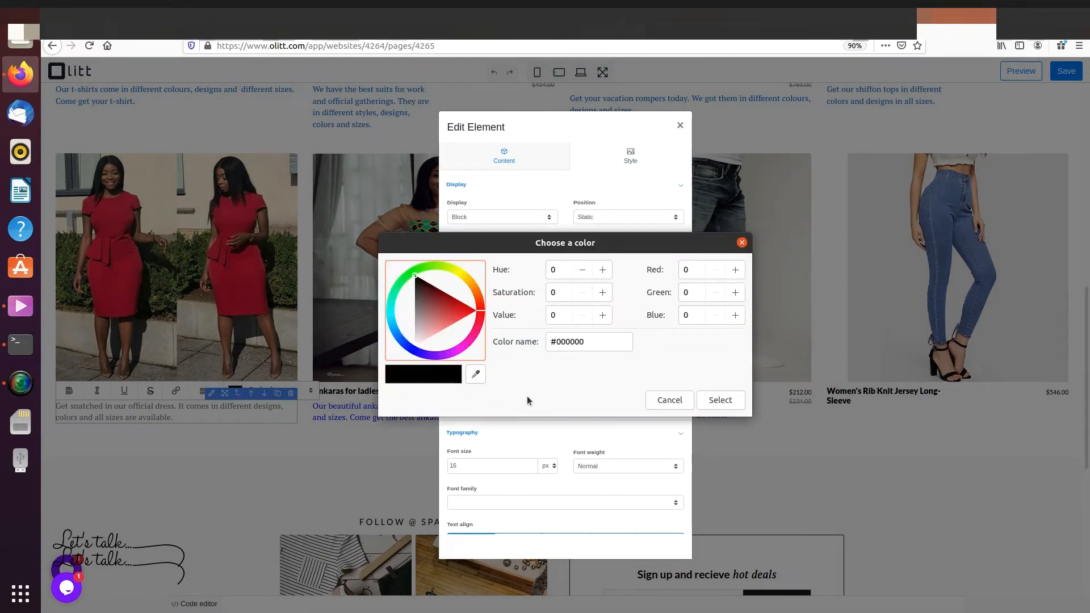
click(410, 347)
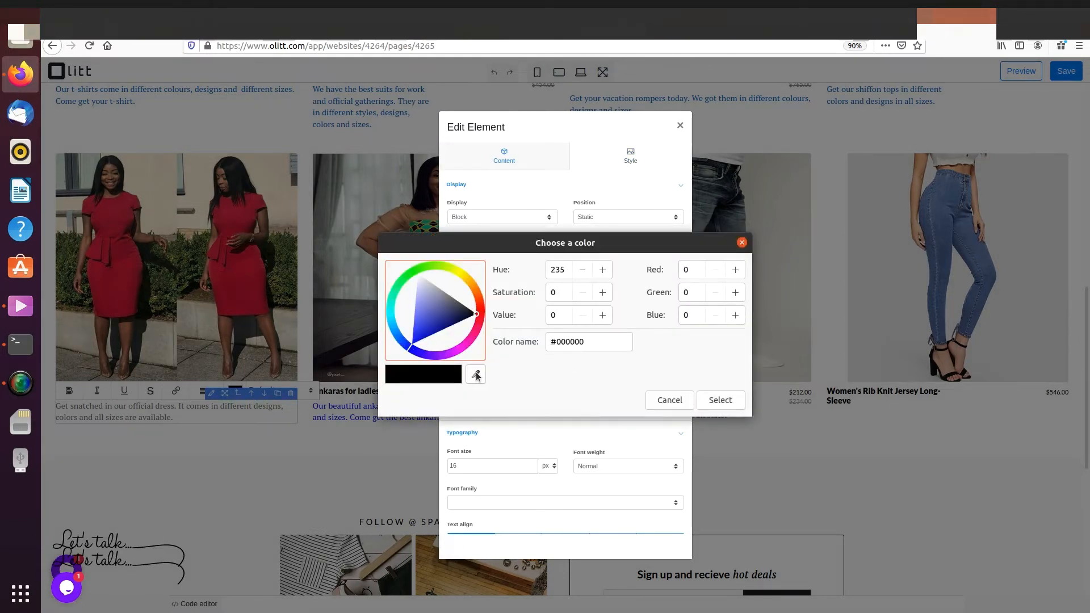
click(417, 347)
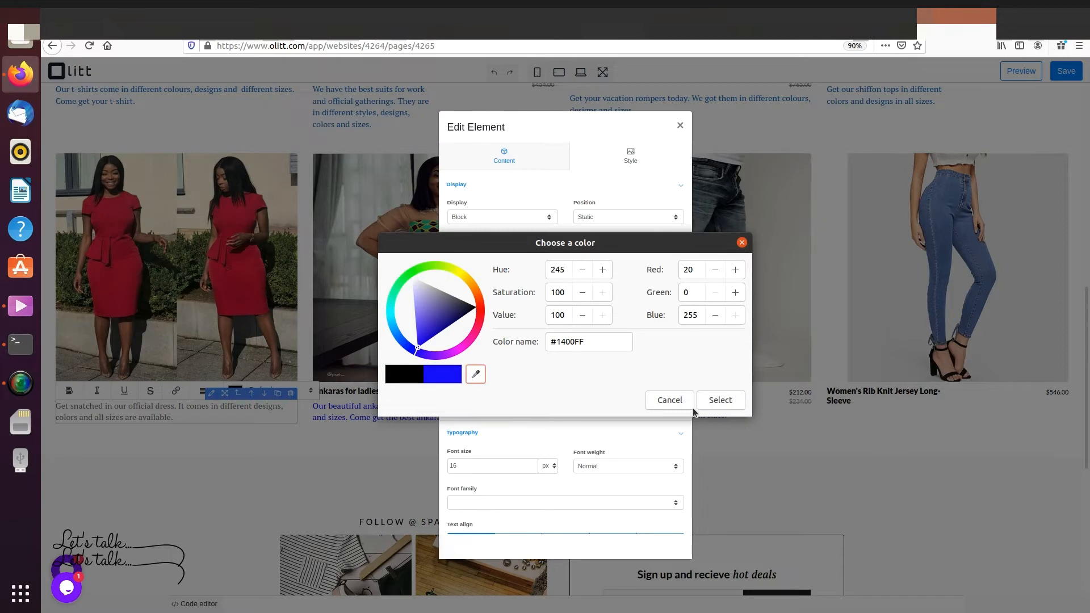
click(720, 400)
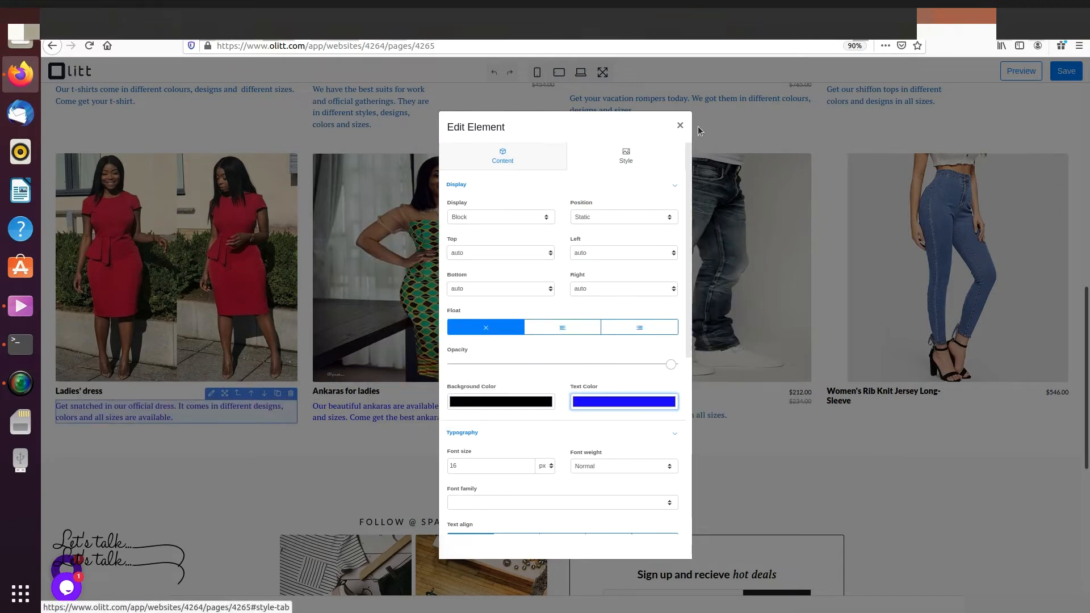
click(680, 126)
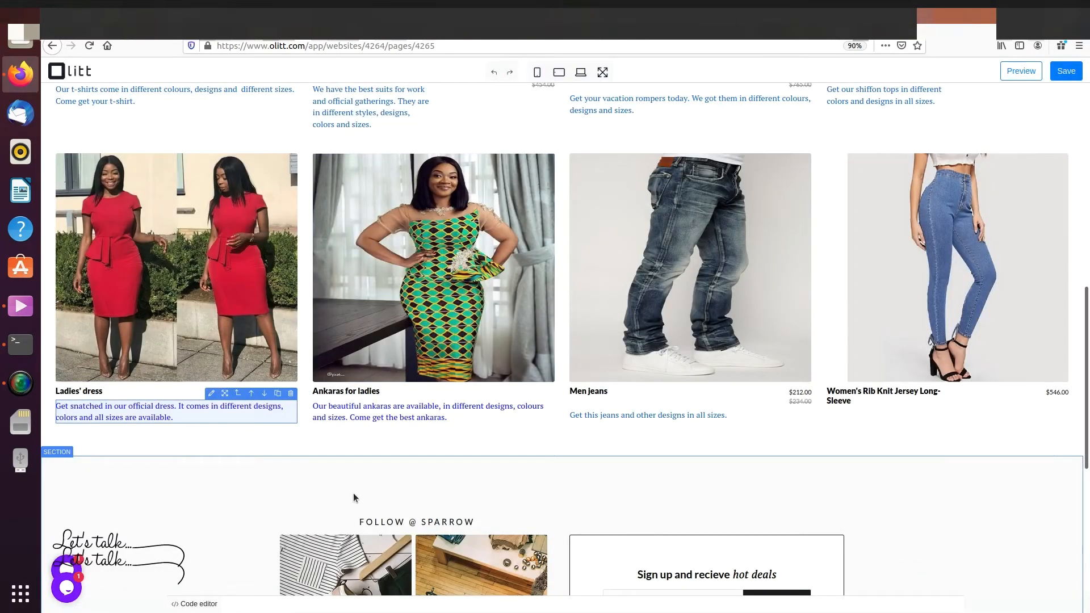
Replace the "Women's Rib Knit Jersey Long-Sleeve" product title with "Ladies Jeans"
scroll(861, 360, down, 3)
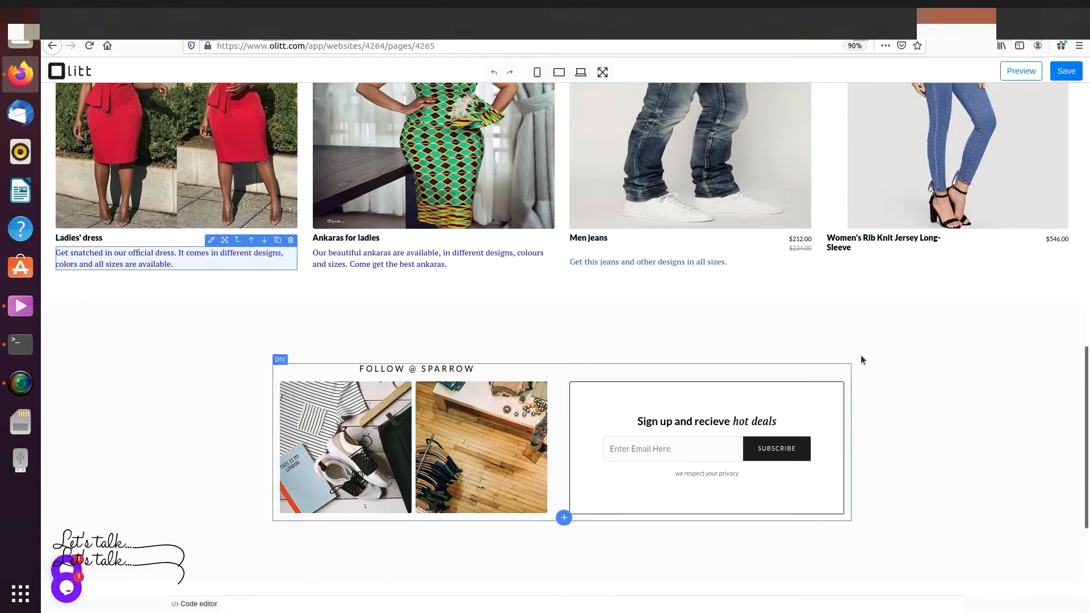
double_click(854, 245)
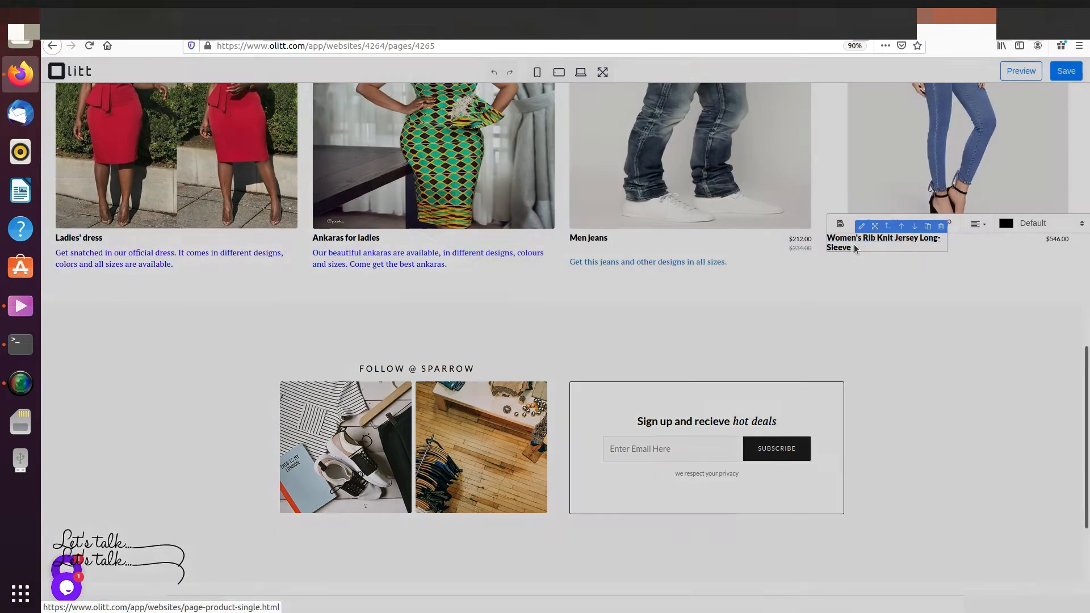
click(676, 120)
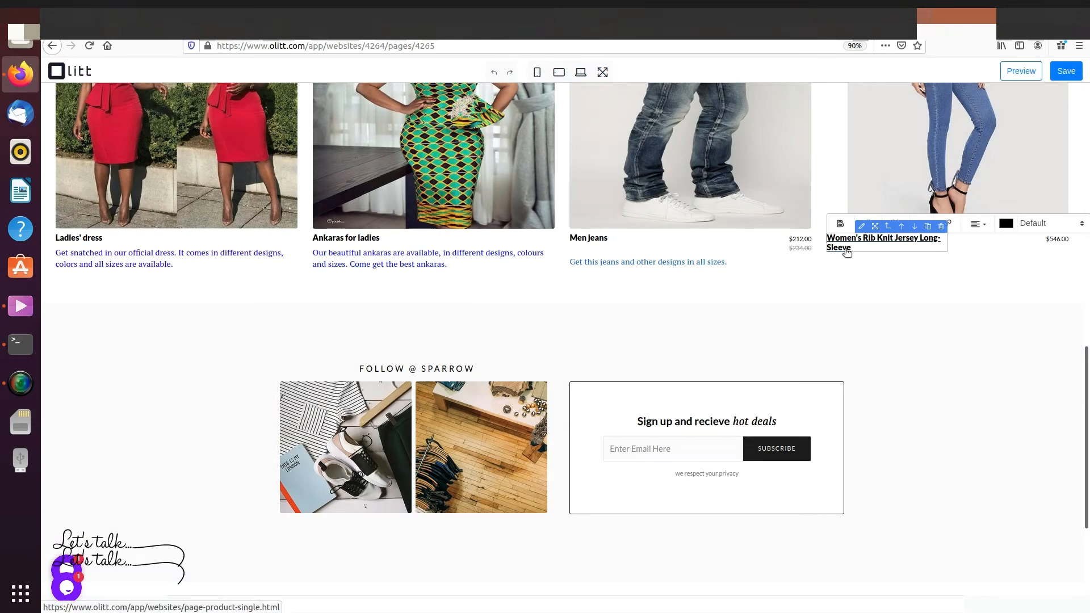
key(Delete)
key(Delete)
key(Delete)
key(Delete)
key(Delete)
key(Delete)
key(Delete)
key(Delete)
key(Delete)
key(Delete)
key(Delete)
key(Delete)
key(Delete)
key(Delete)
key(Delete)
key(Delete)
key(Delete)
key(Delete)
key(Delete)
key(Delete)
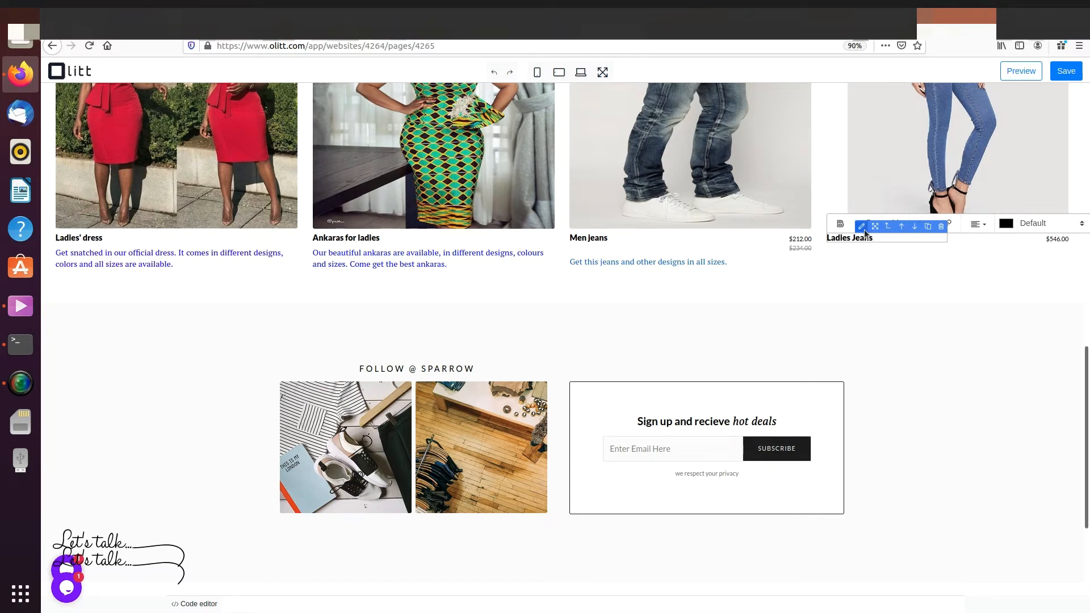
Add a paragraph element directly beneath the Ladies Jeans title and select its placeholder text block
click(887, 237)
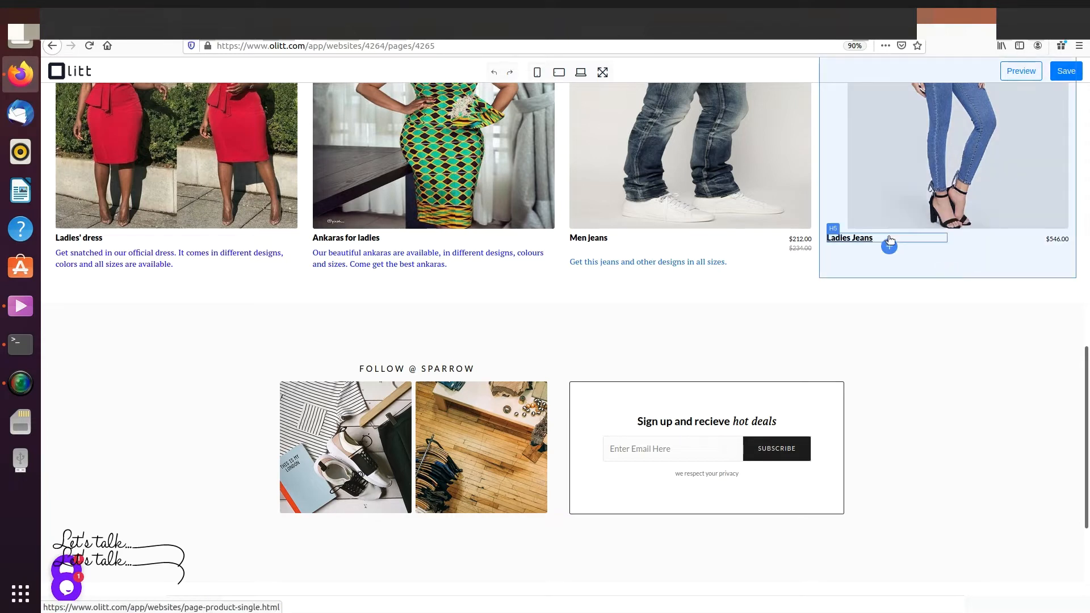
click(889, 246)
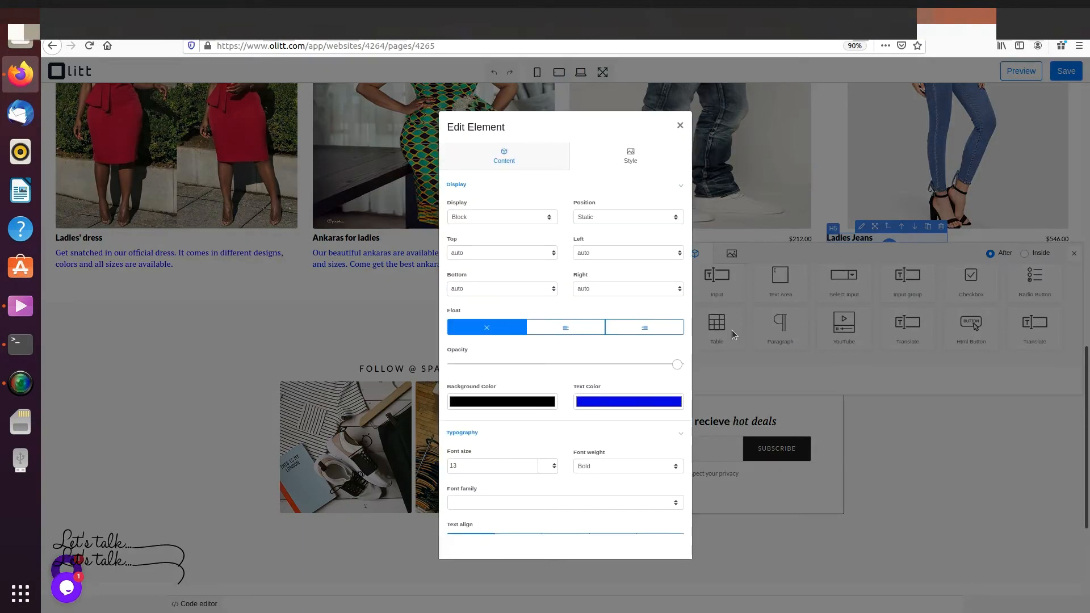
click(680, 126)
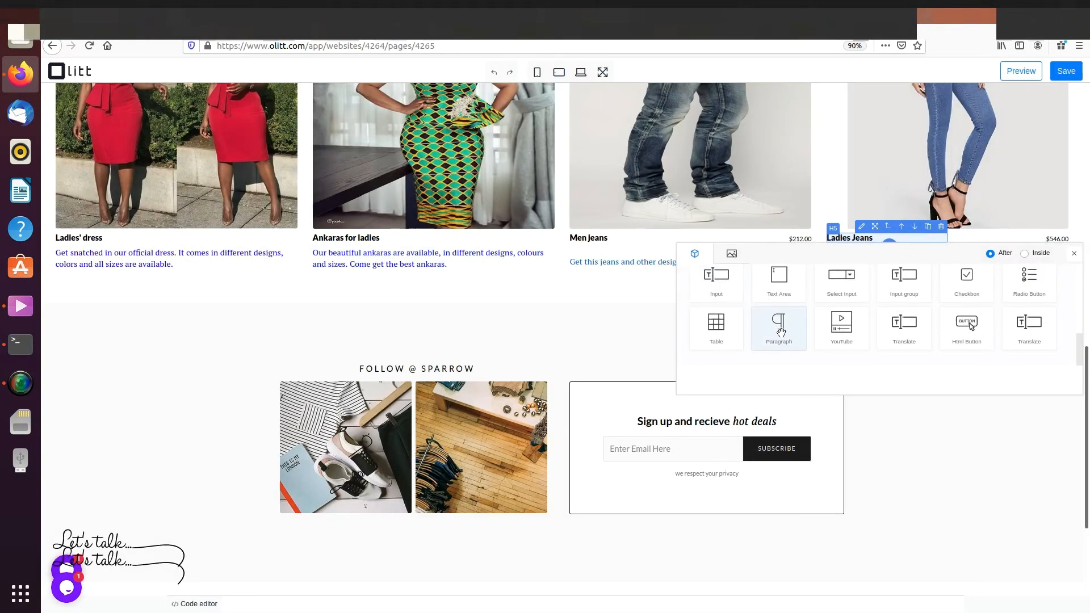
click(934, 270)
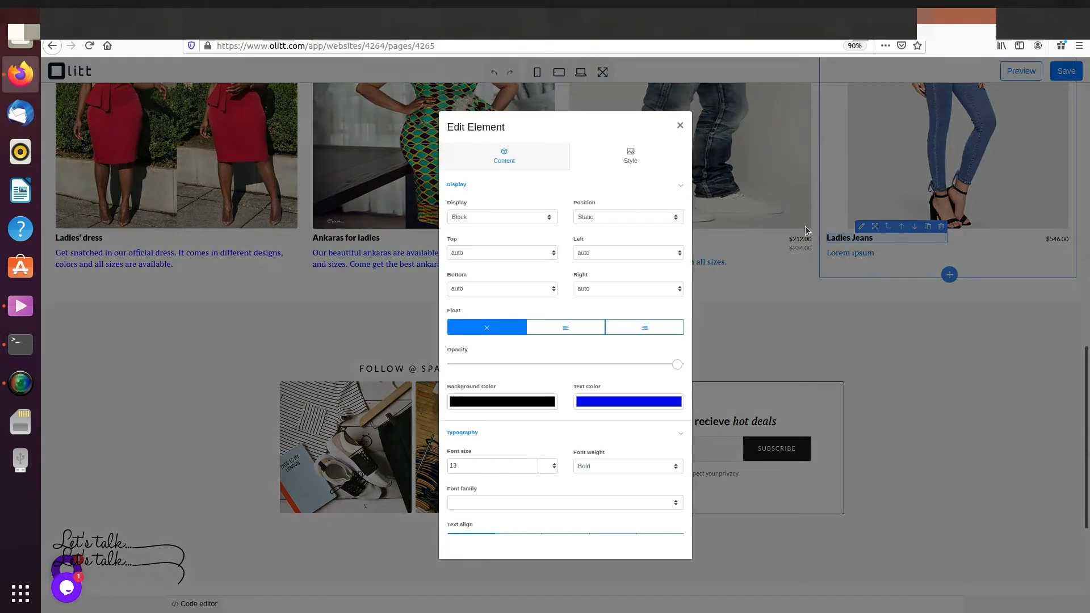
click(677, 127)
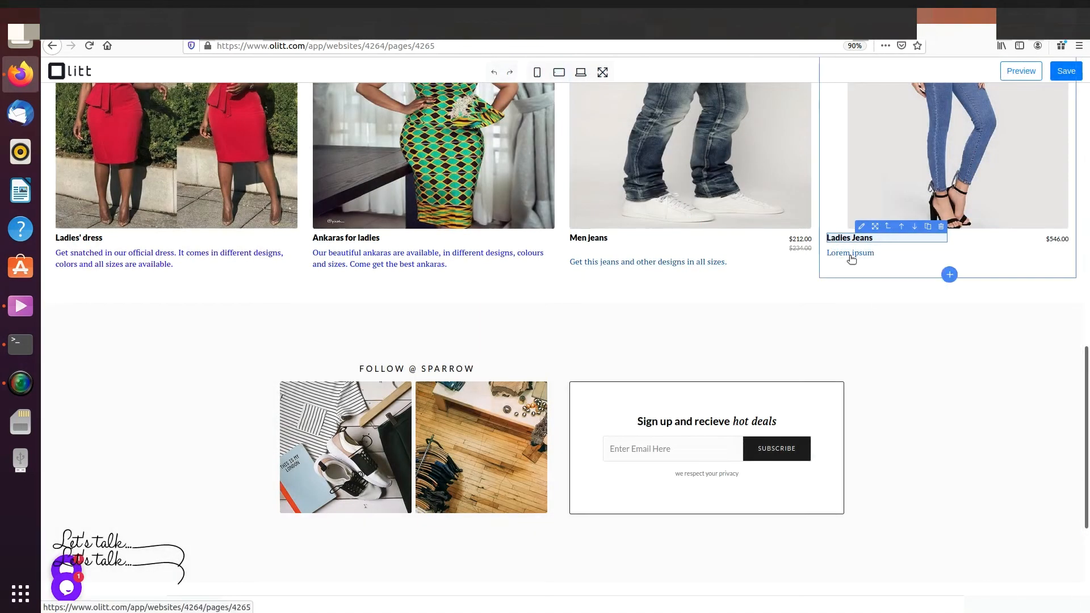
click(862, 257)
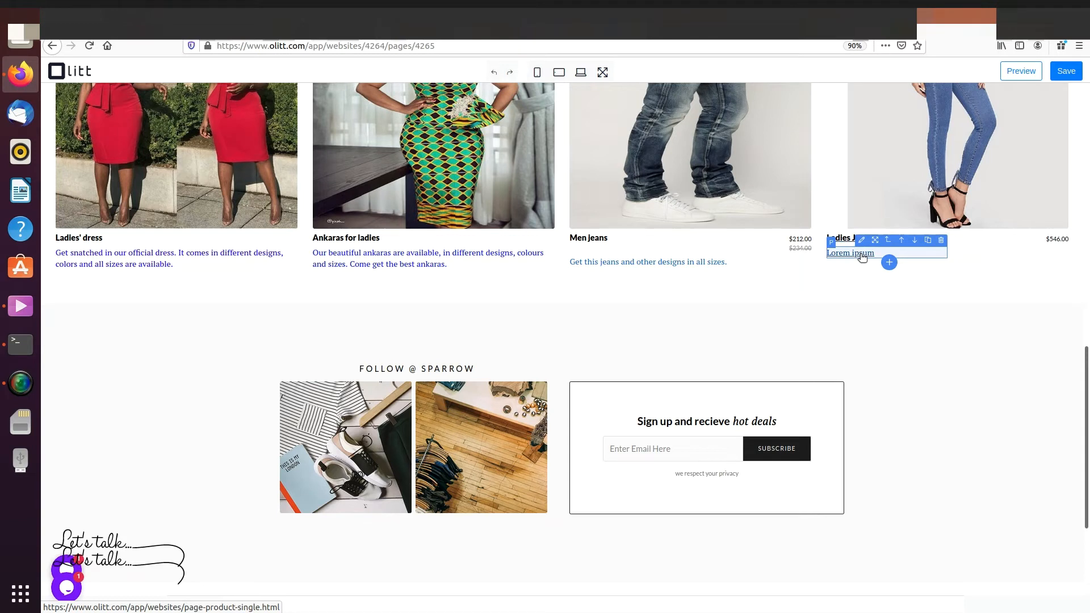
Replace the placeholder text under Ladies Jeans with "Step into the spirited times with our jeans. In different designs, sizes and colors."
click(862, 257)
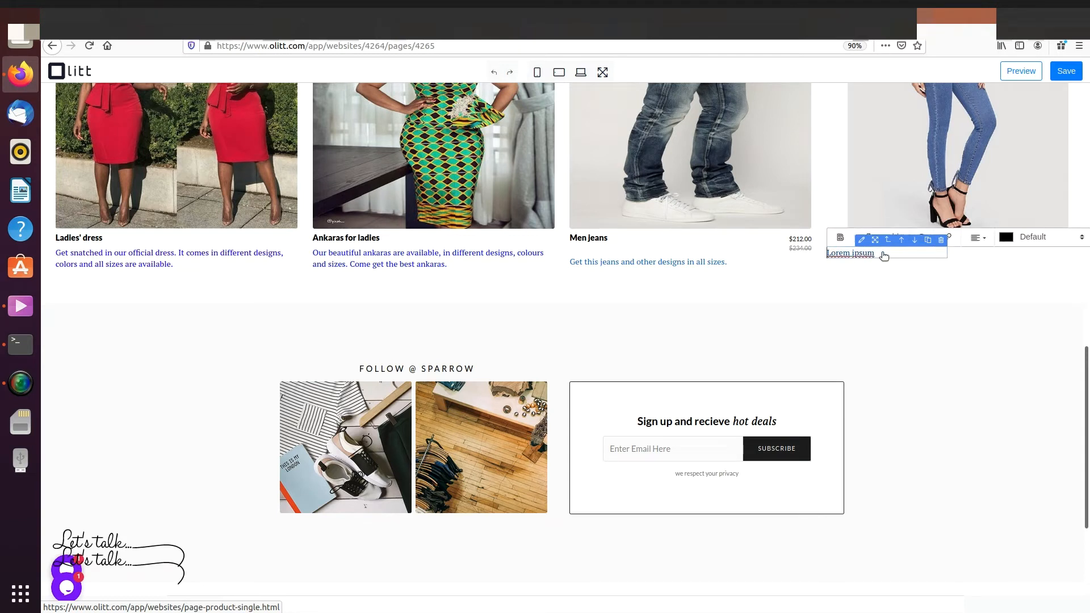
key(BackSpace)
key(BackSpace)
key(BackSpace)
key(BackSpace)
key(BackSpace)
key(BackSpace)
key(BackSpace)
key(BackSpace)
key(BackSpace)
key(BackSpace)
key(BackSpace)
text(Get)
key(BackSpace)
key(BackSpace)
key(BackSpace)
text(Step into the s)
text(ed times with our jeans.)
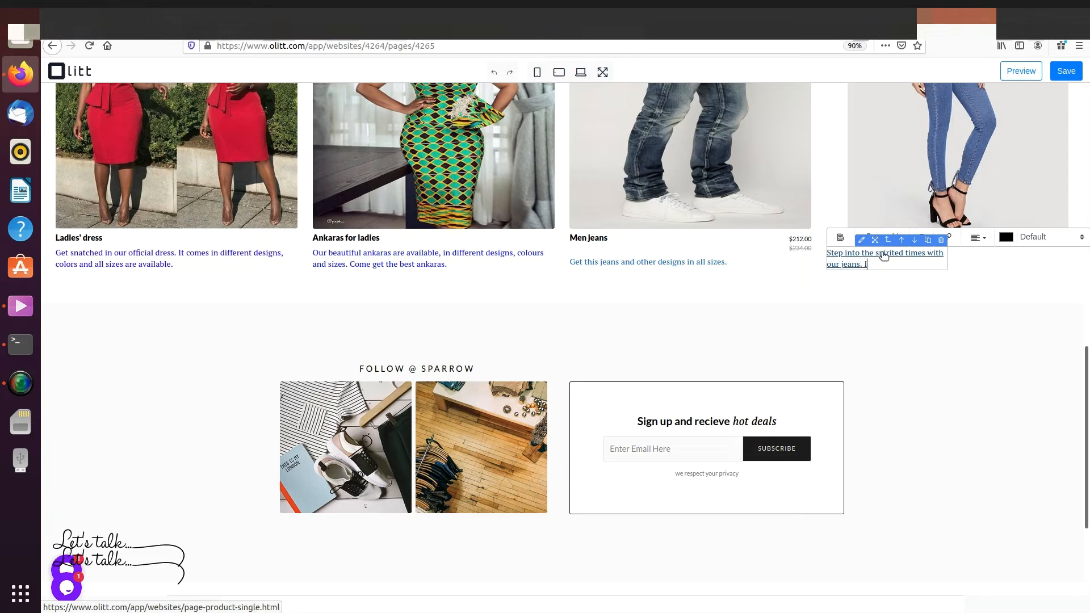
text( In different designs , sizes and )
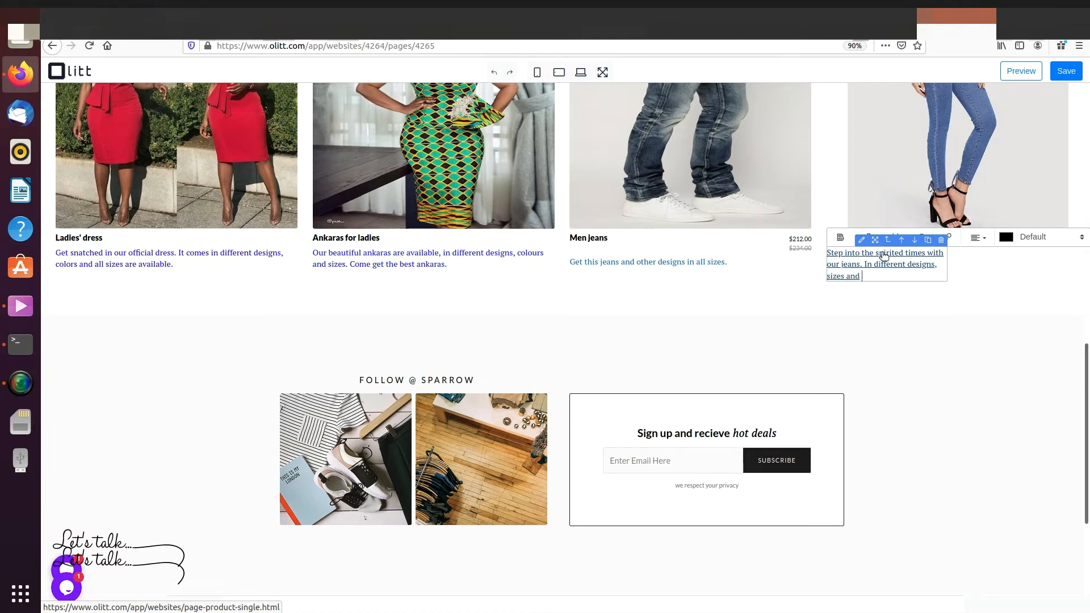
text(colous)
key(BackSpace)
key(BackSpace)
text(rs.)
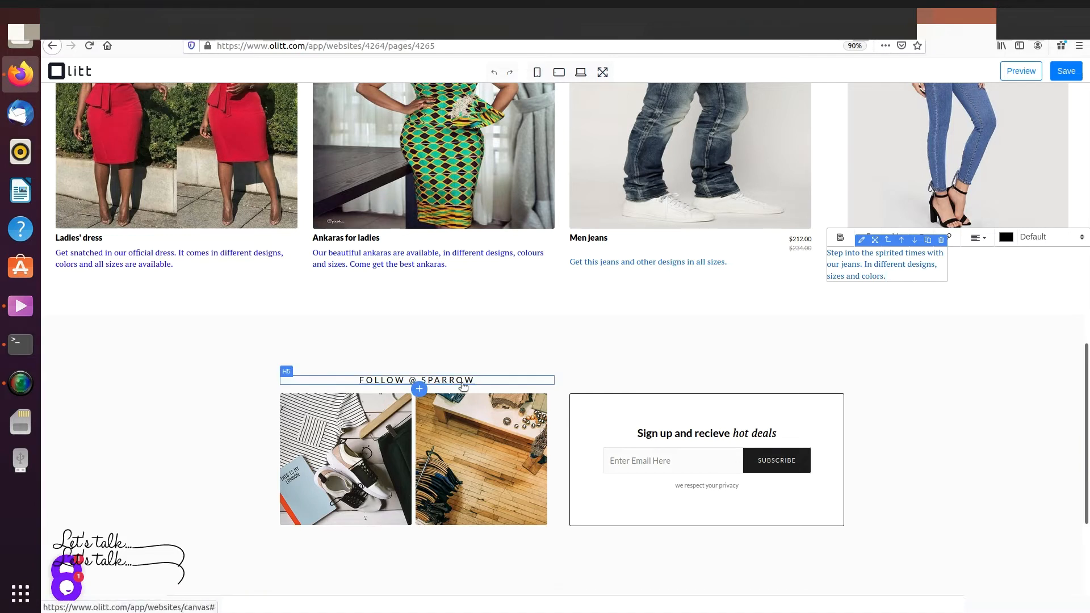
Change the "FOLLOW @ SPARROW" heading above the two social photos to "FOLLOW @ ELEGANTFASHIONS"
click(486, 383)
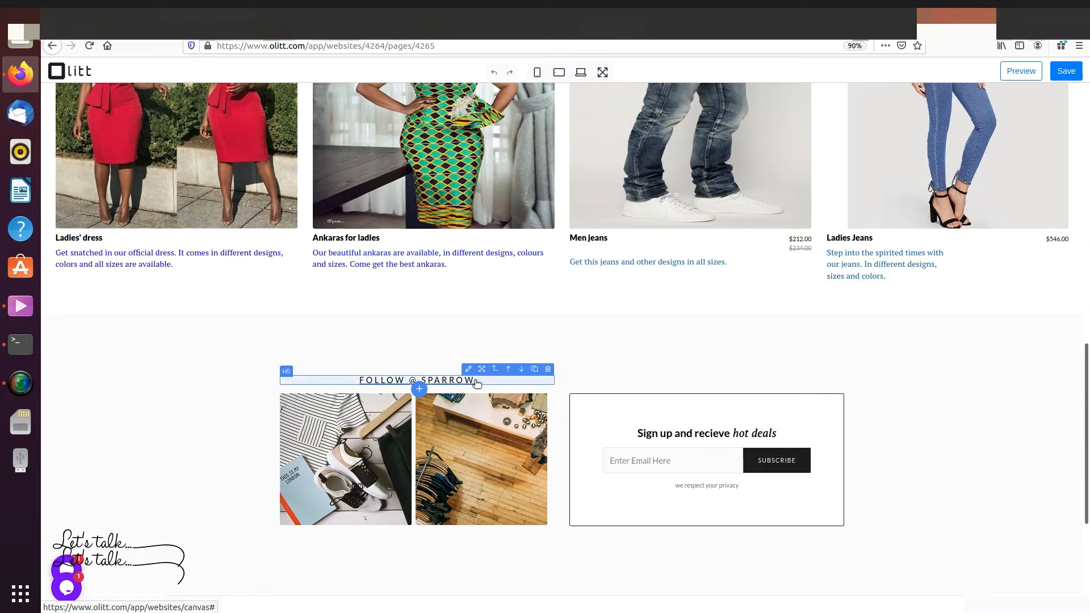
click(477, 383)
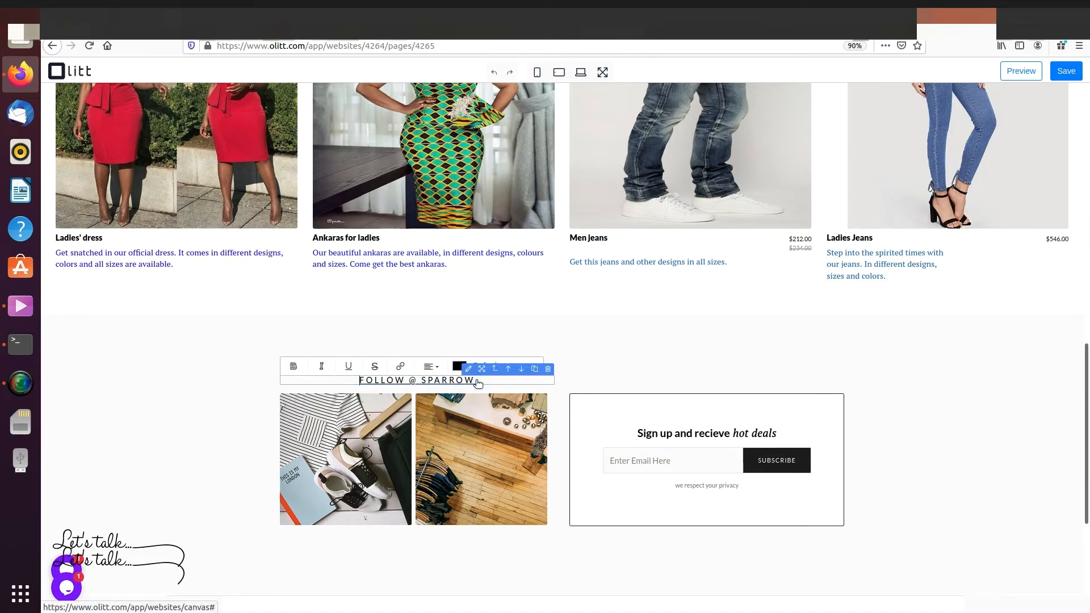
click(477, 382)
key(BackSpace)
key(BackSpace)
key(BackSpace)
key(BackSpace)
key(BackSpace)
key(BackSpace)
key(BackSpace)
key(BackSpace)
key(BackSpace)
key(BackSpace)
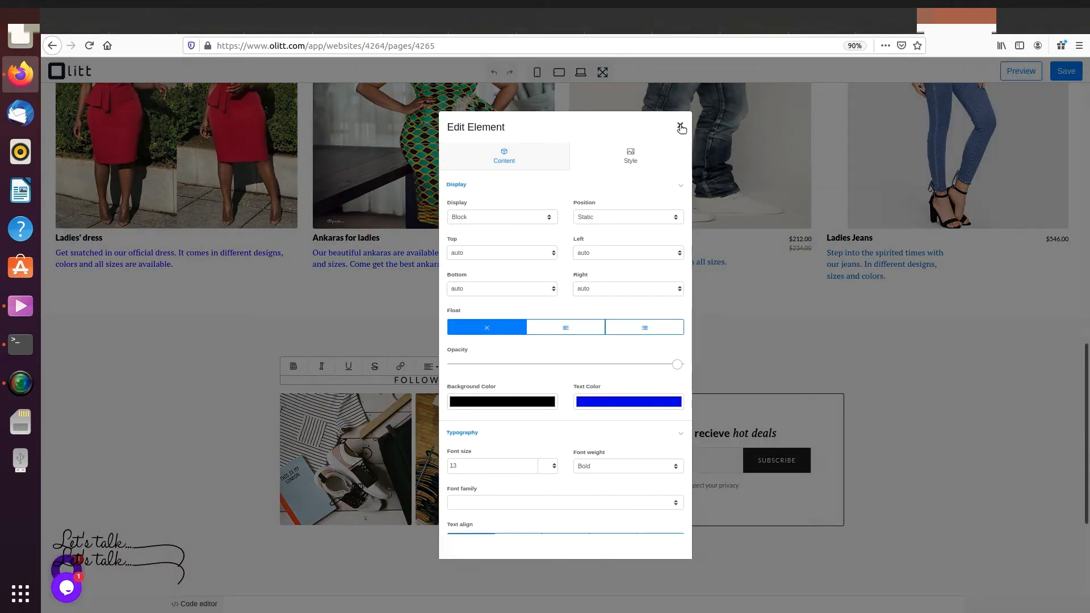
click(680, 127)
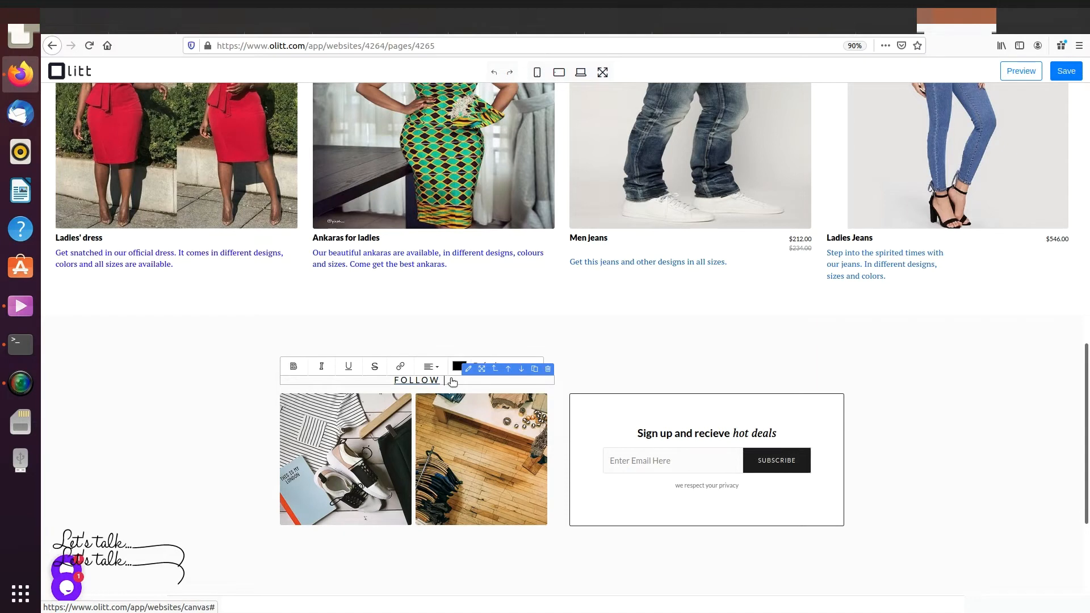
text(@ ELEGANTFASHION)
scroll(819, 583, down, 1)
scroll(820, 583, down, 3)
scroll(820, 583, up, 4)
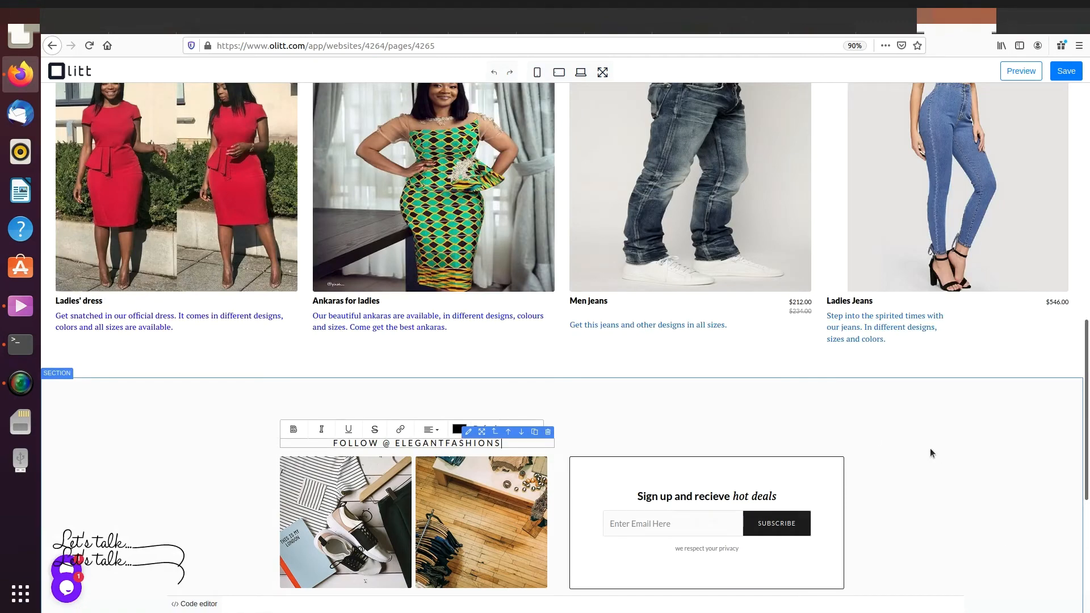
scroll(895, 428, down, 4)
scroll(895, 427, up, 4)
scroll(895, 428, down, 4)
click(895, 428)
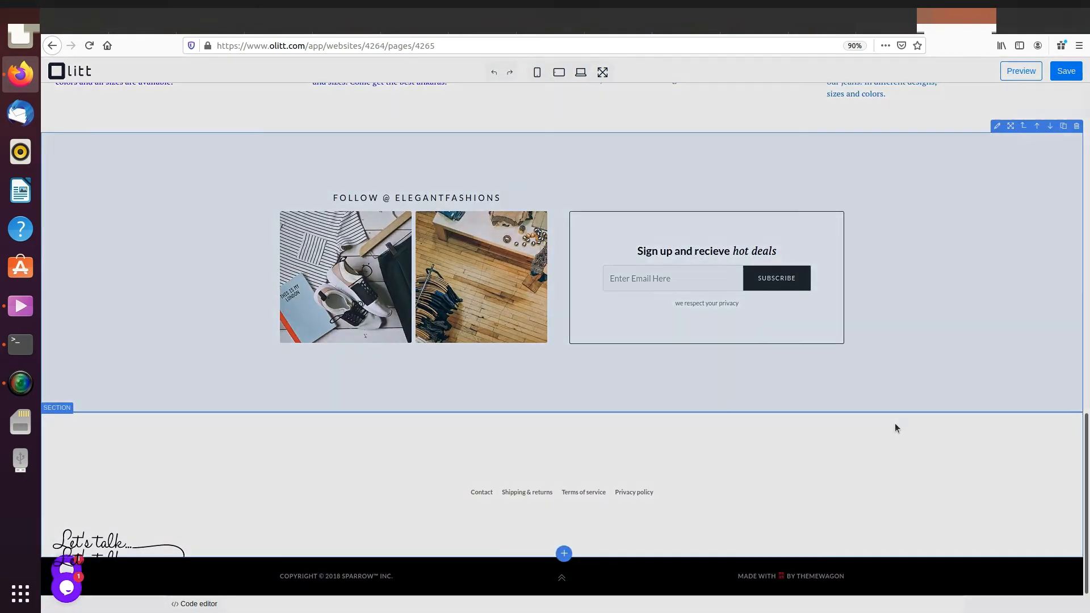
Set the text color of the "ELEGANT ONLINE FASHION STORE" heading at the start of the page to pink
drag(1089, 586, 1088, 586)
drag(1089, 530, 1088, 134)
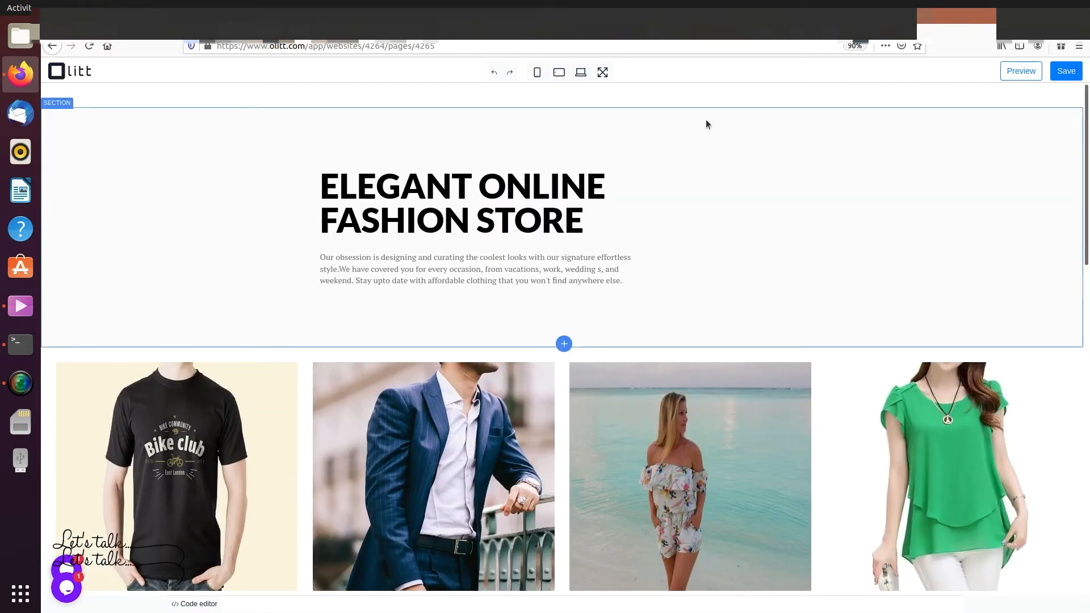
triple_click(482, 227)
click(552, 162)
click(635, 403)
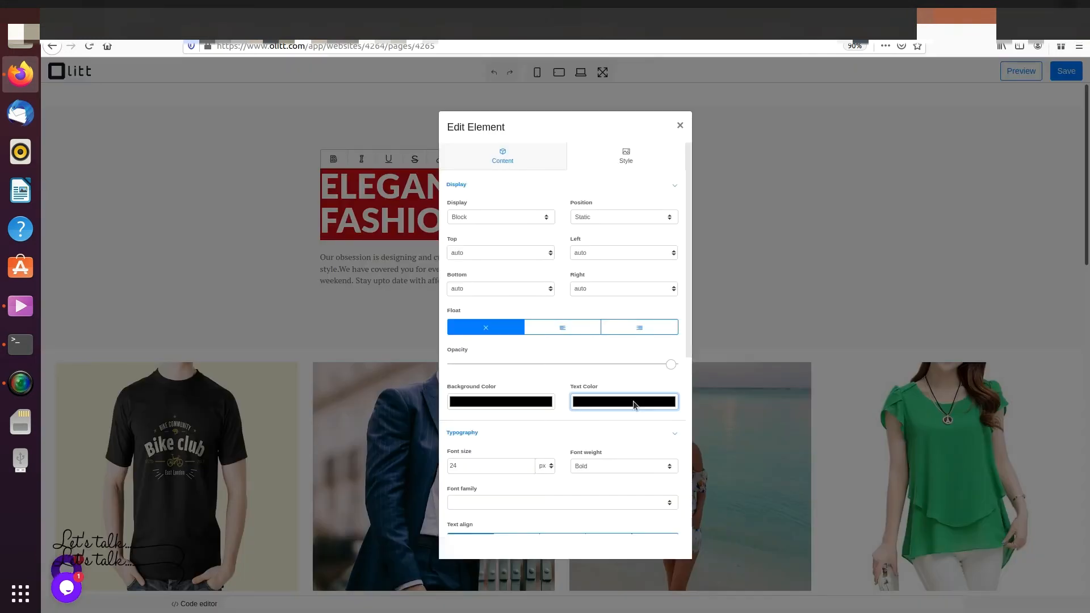
click(468, 341)
click(465, 334)
click(719, 399)
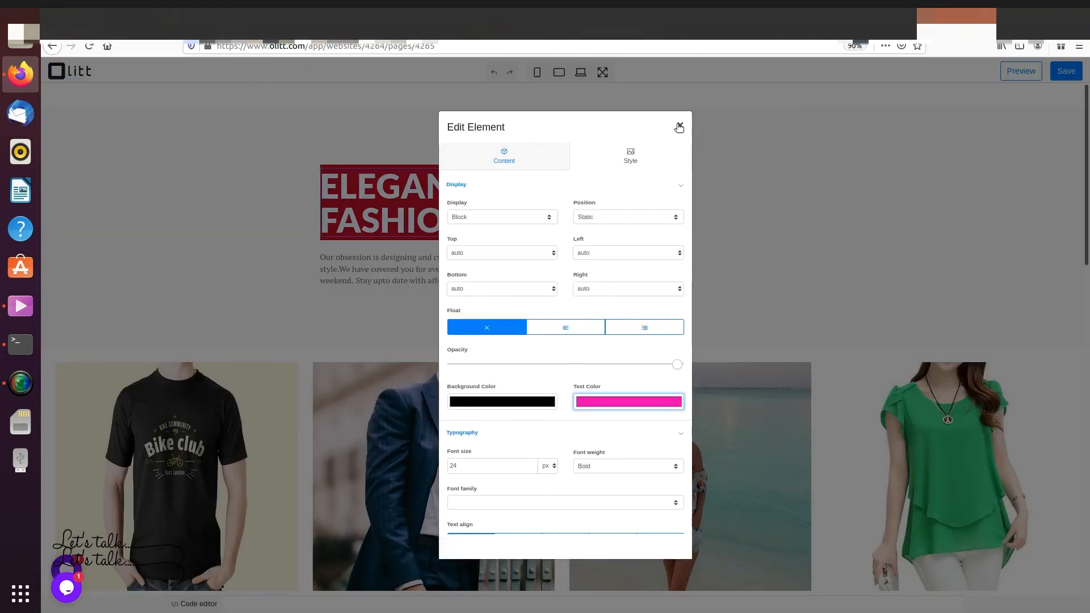
click(680, 125)
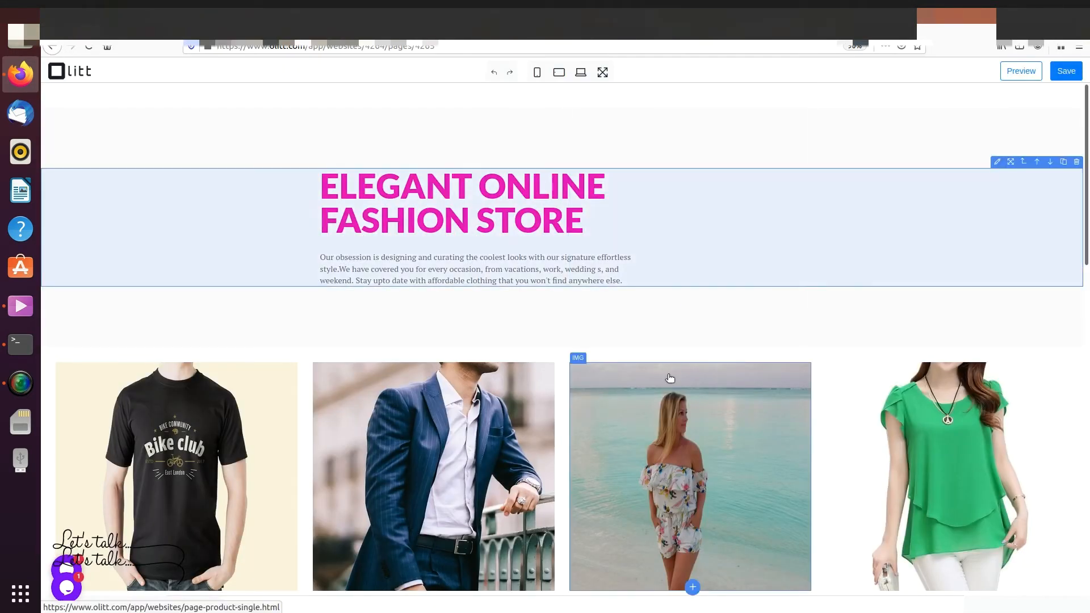
Save the page and visit the published website from its preview to review it through to the sign-up section
click(1062, 72)
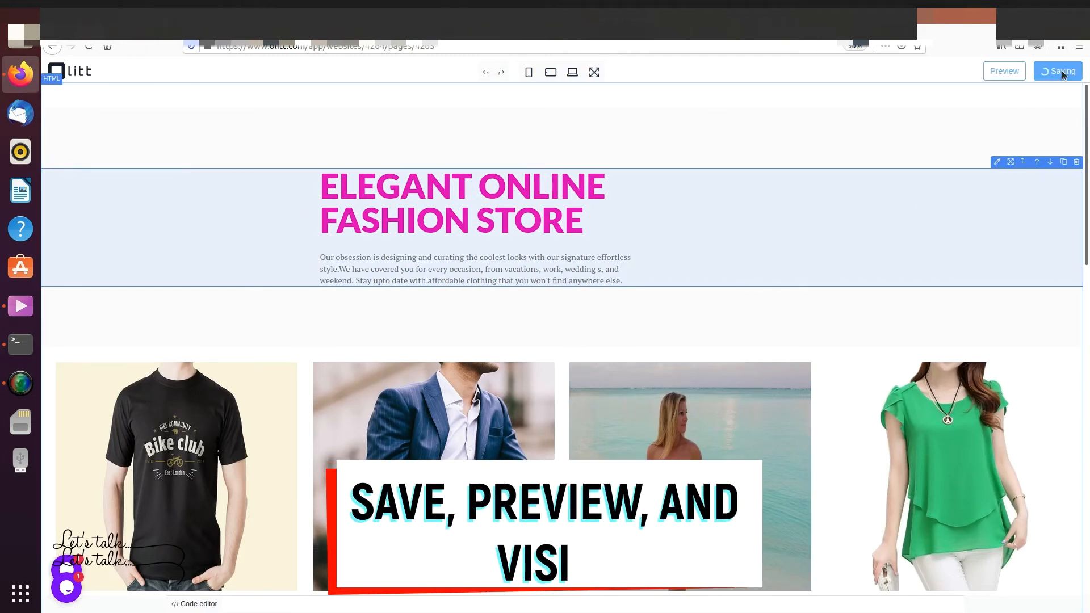
click(1022, 71)
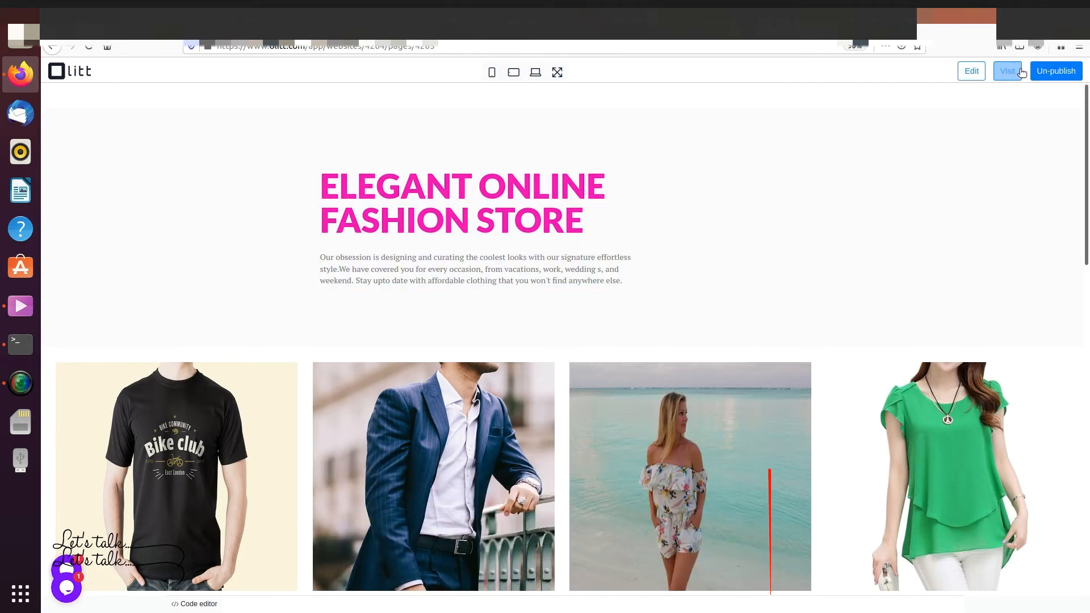
click(1014, 73)
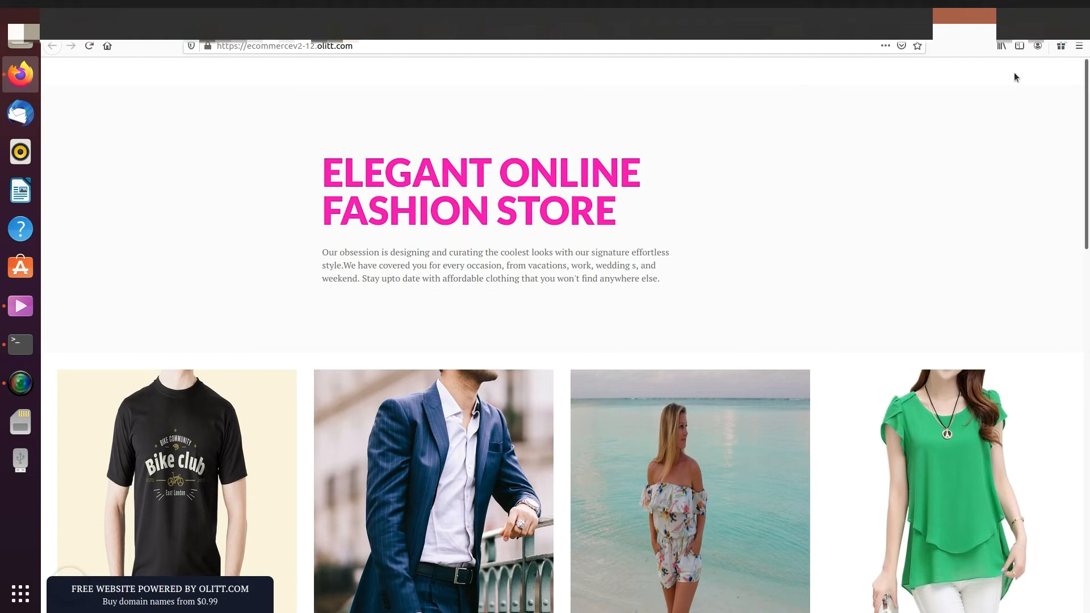
scroll(1014, 72, down, 5)
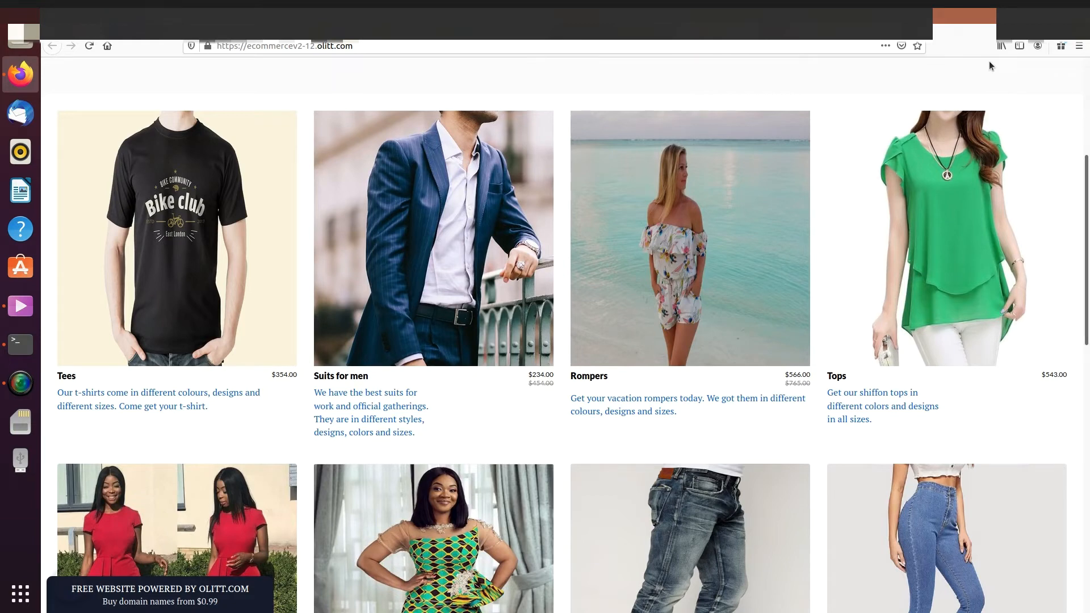
scroll(988, 61, down, 5)
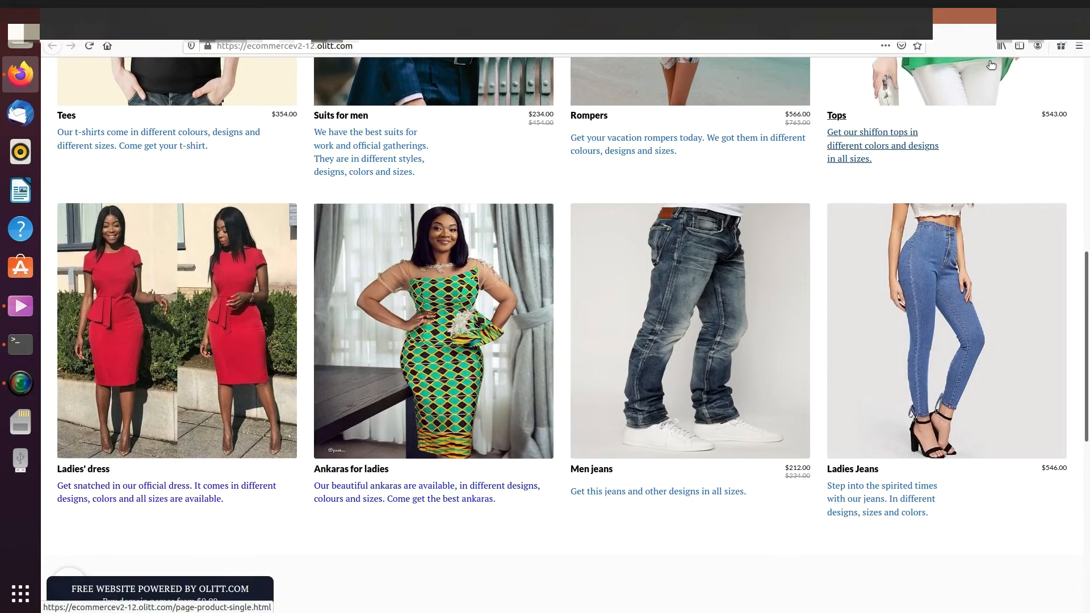
scroll(990, 64, down, 3)
scroll(991, 64, down, 1)
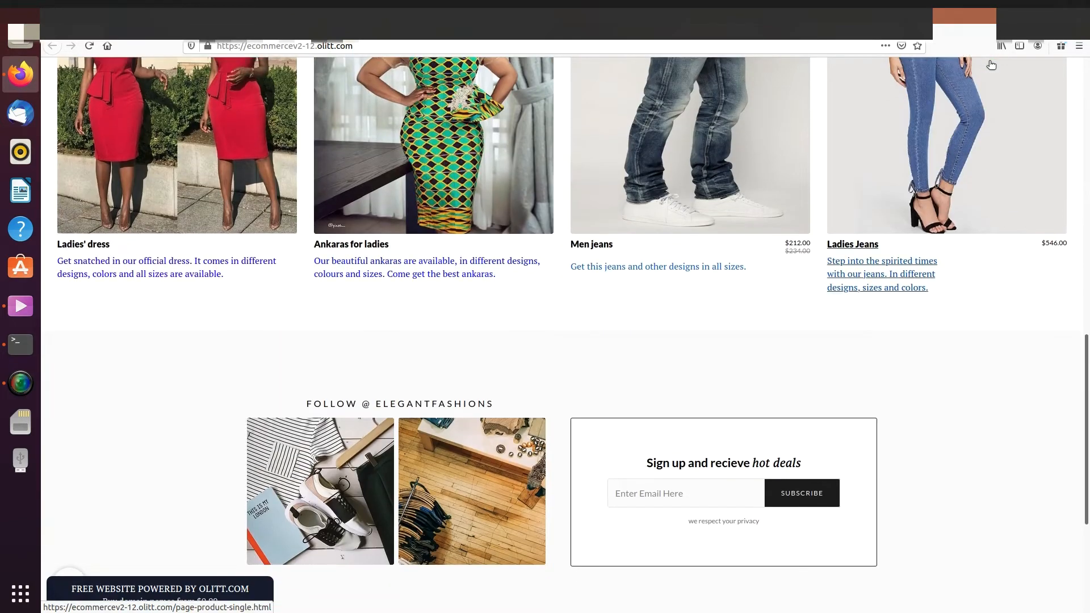
scroll(991, 64, down, 1)
scroll(991, 65, down, 3)
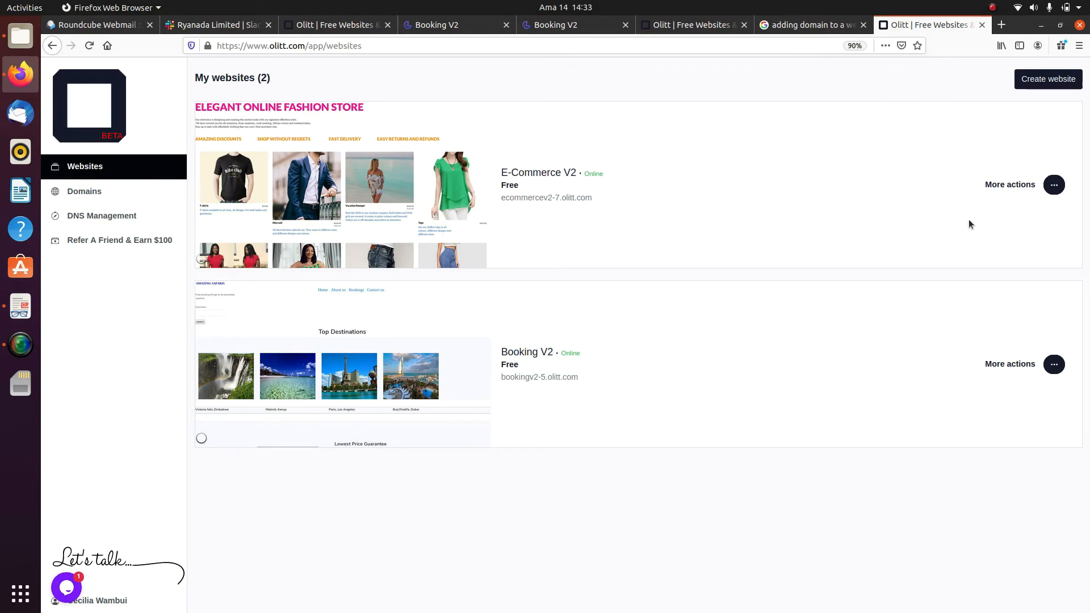
Open the domain connection page of the E-Commerce V2 website and search for elegantfashionstore.xyz among domains to purchase
click(1054, 184)
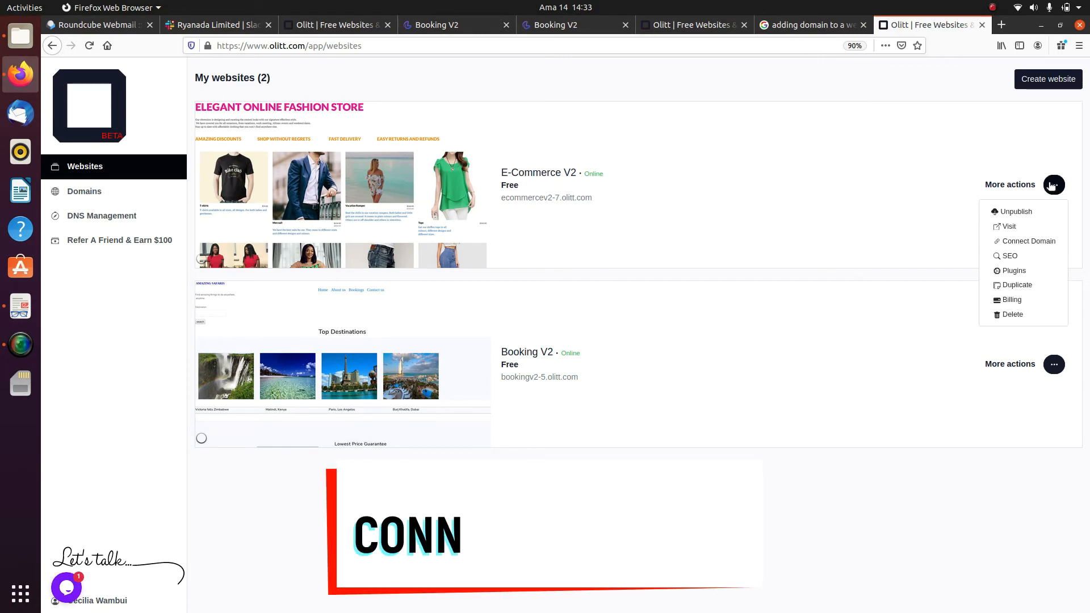
click(1009, 241)
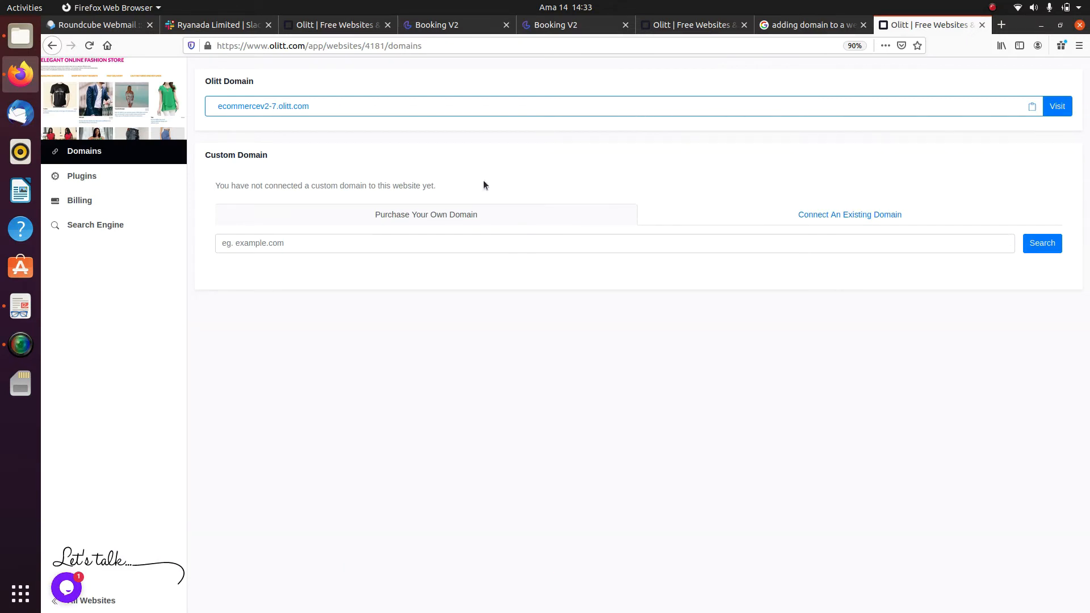
click(380, 245)
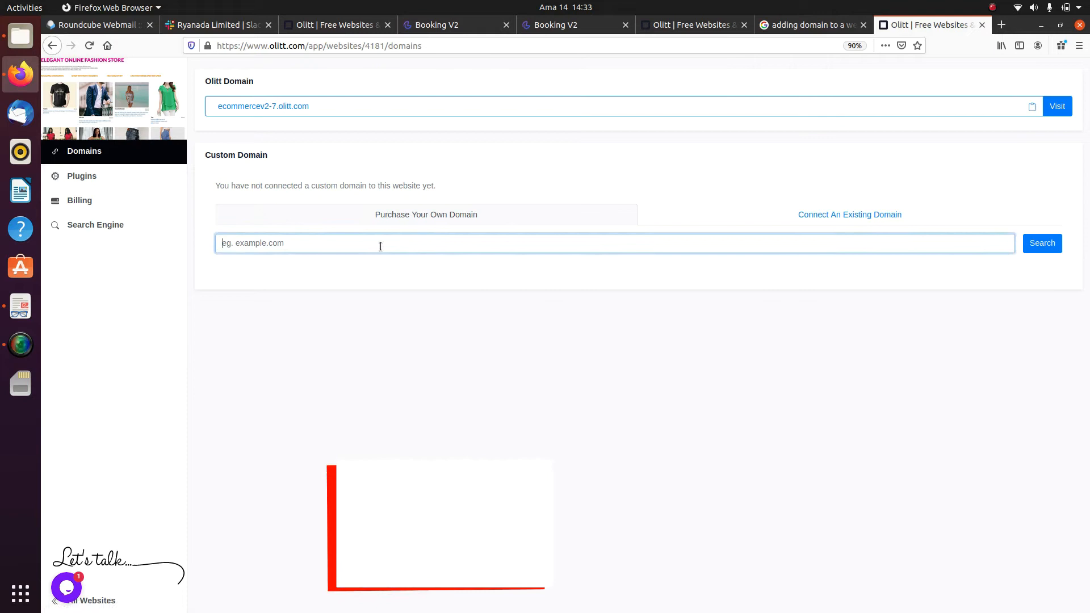
text(e)
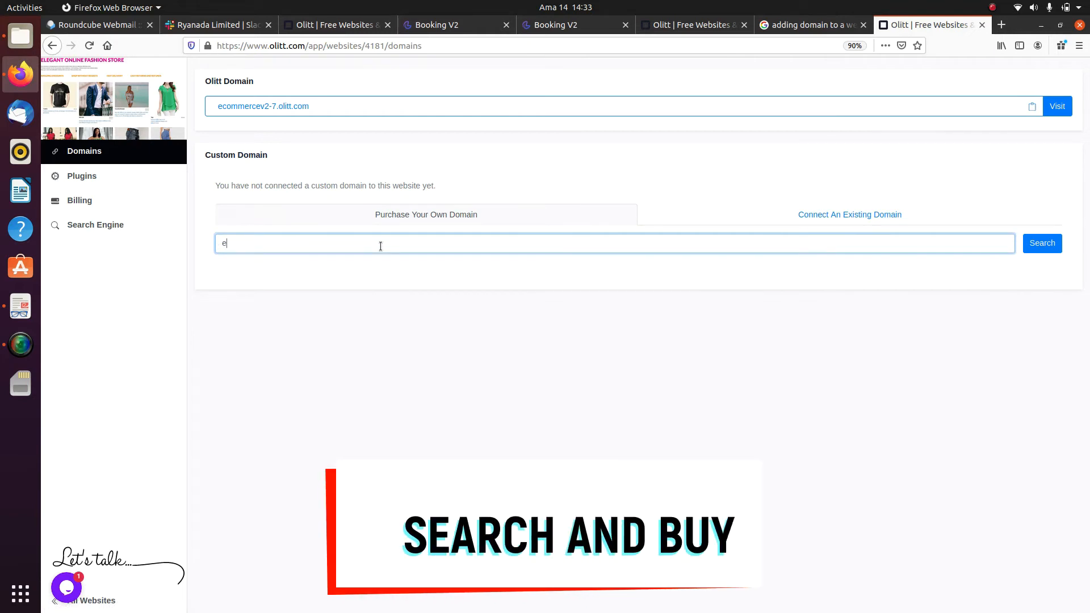
text(legantfashions)
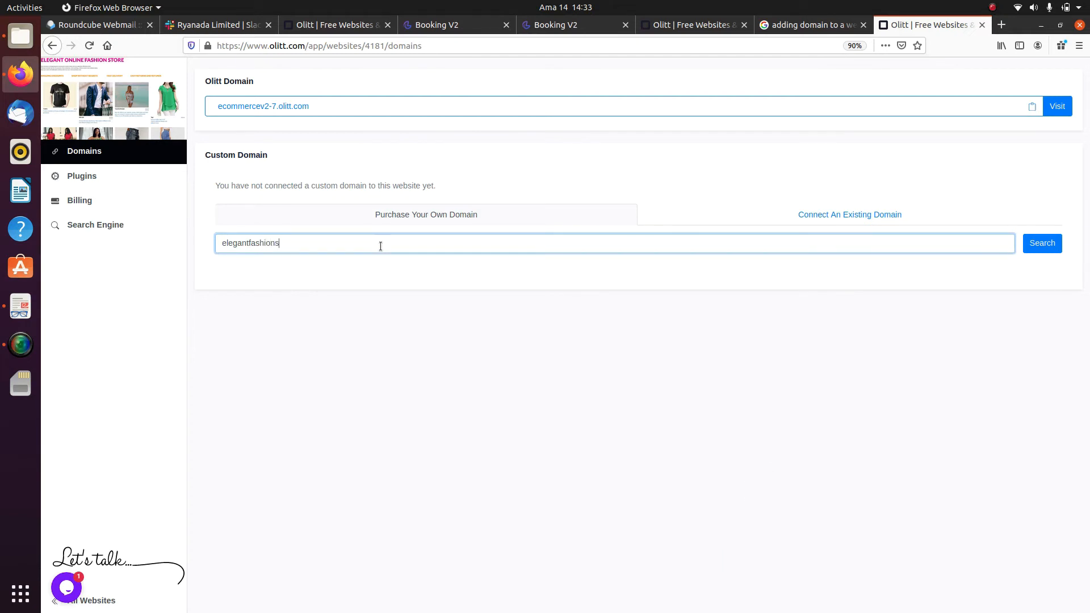
text(tore)
click(1049, 248)
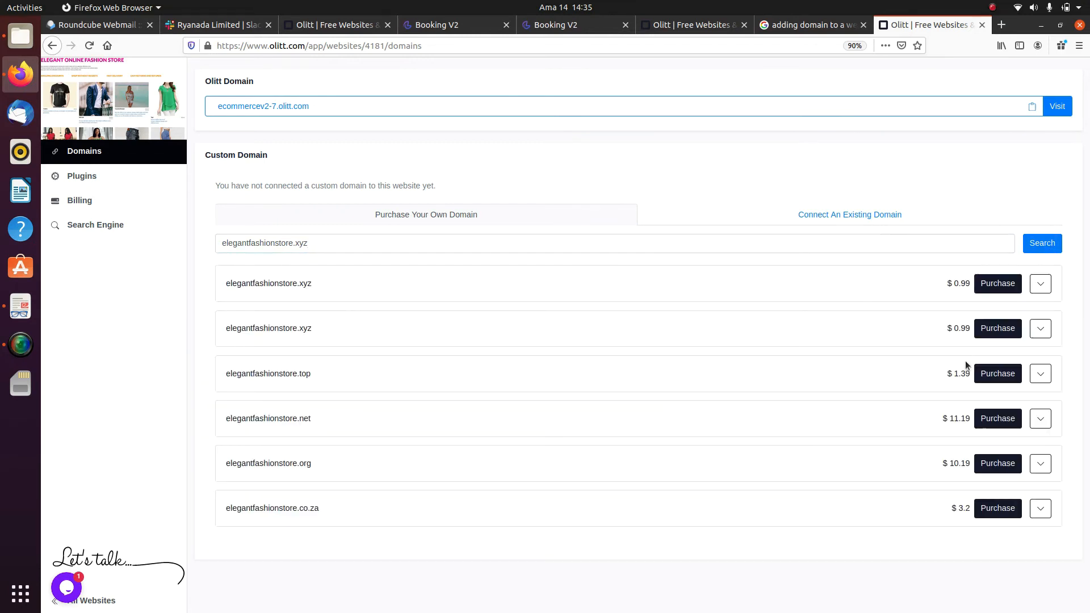
Purchase elegantfashionstore.top with the Visa, Mastercard & Mobile Money payment method, and close the invoice and its alerts
click(997, 374)
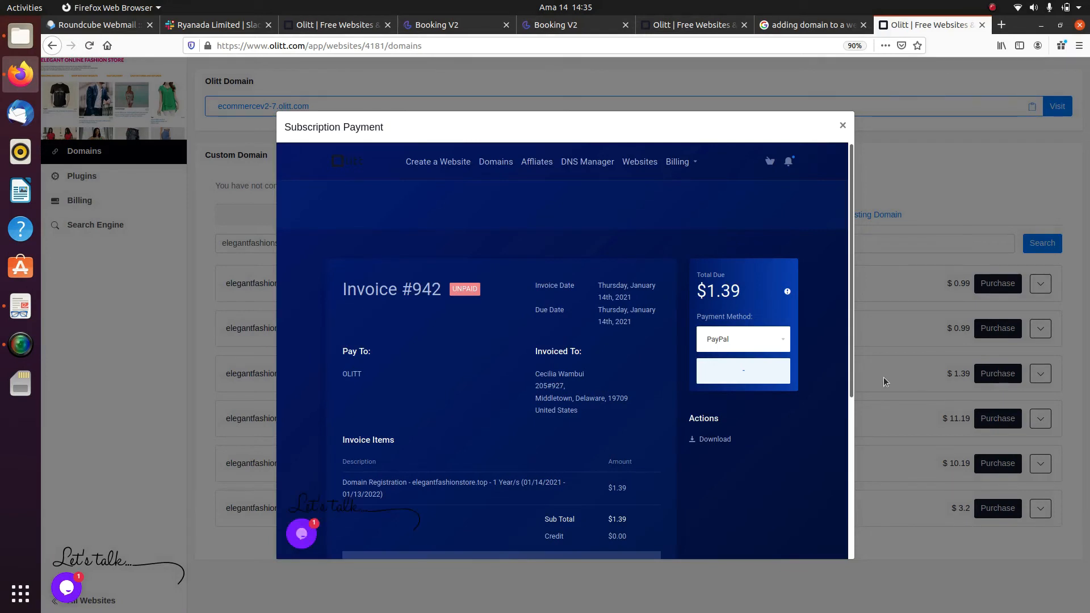
click(771, 344)
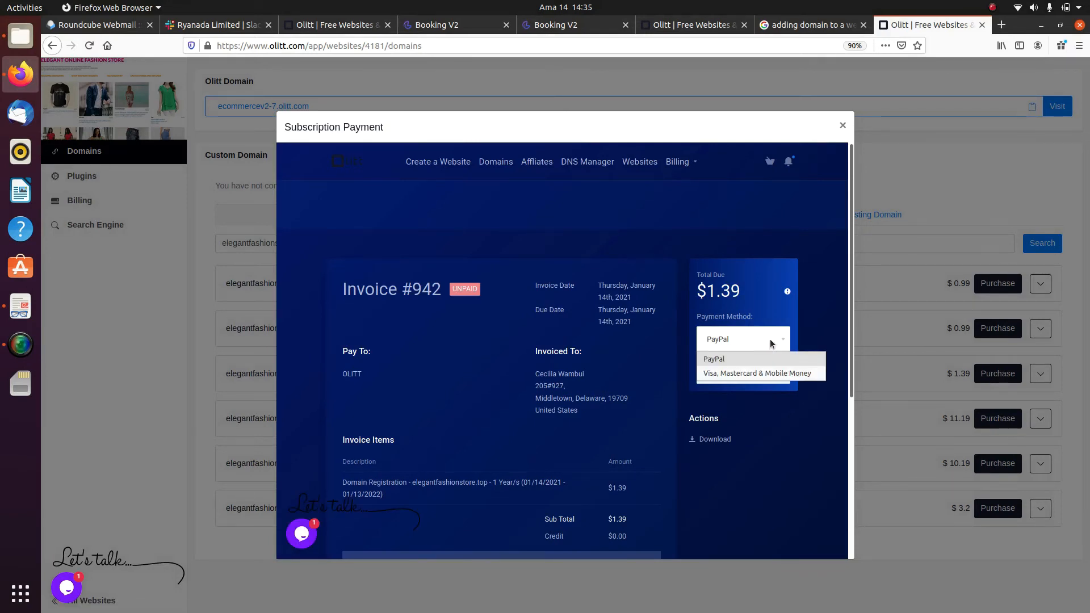
click(757, 373)
click(758, 376)
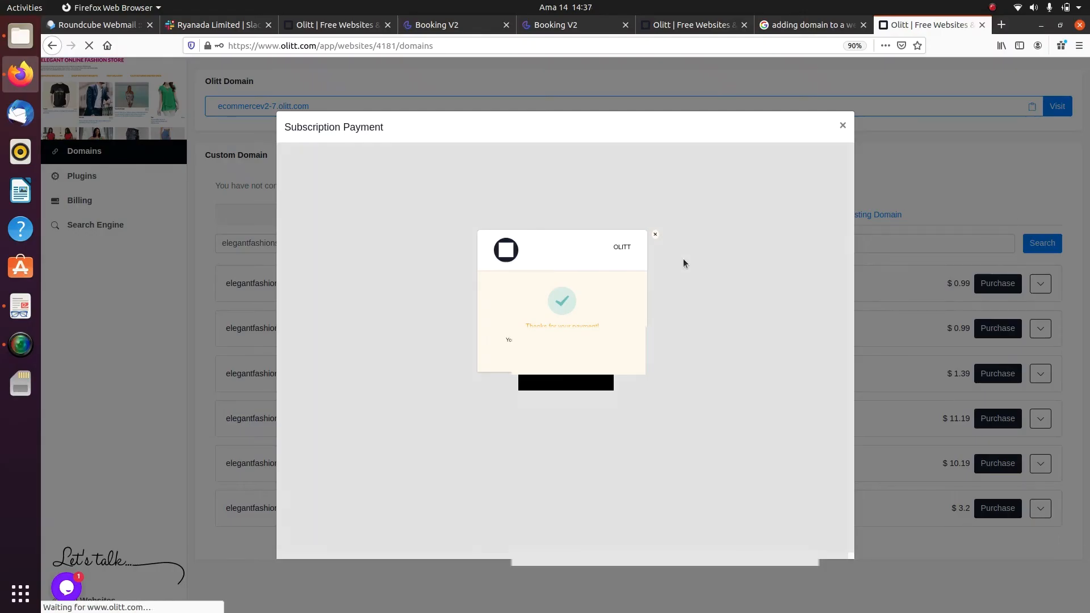
click(655, 234)
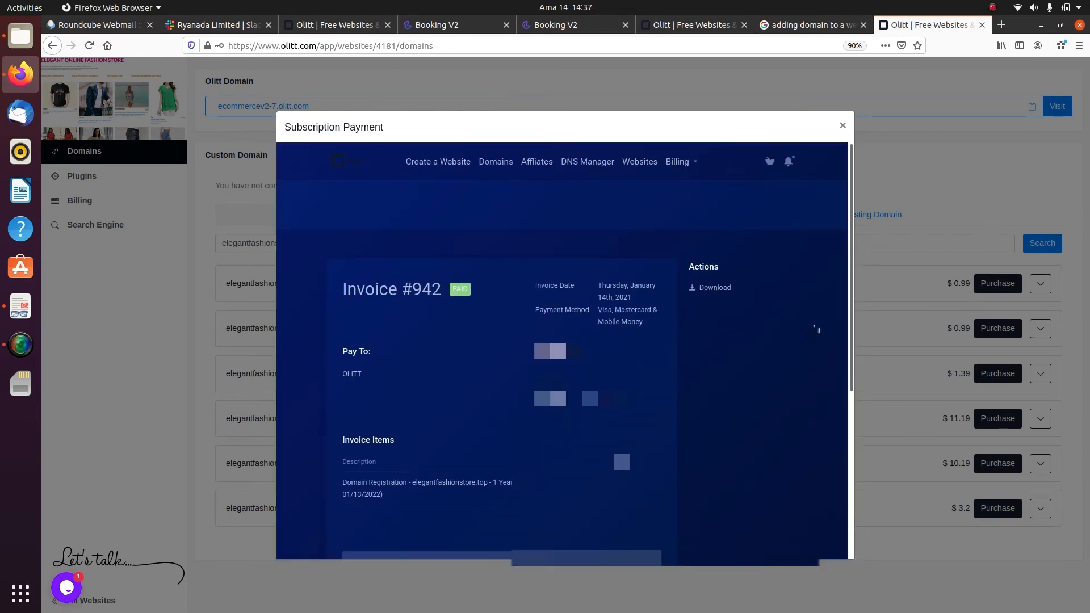
click(841, 125)
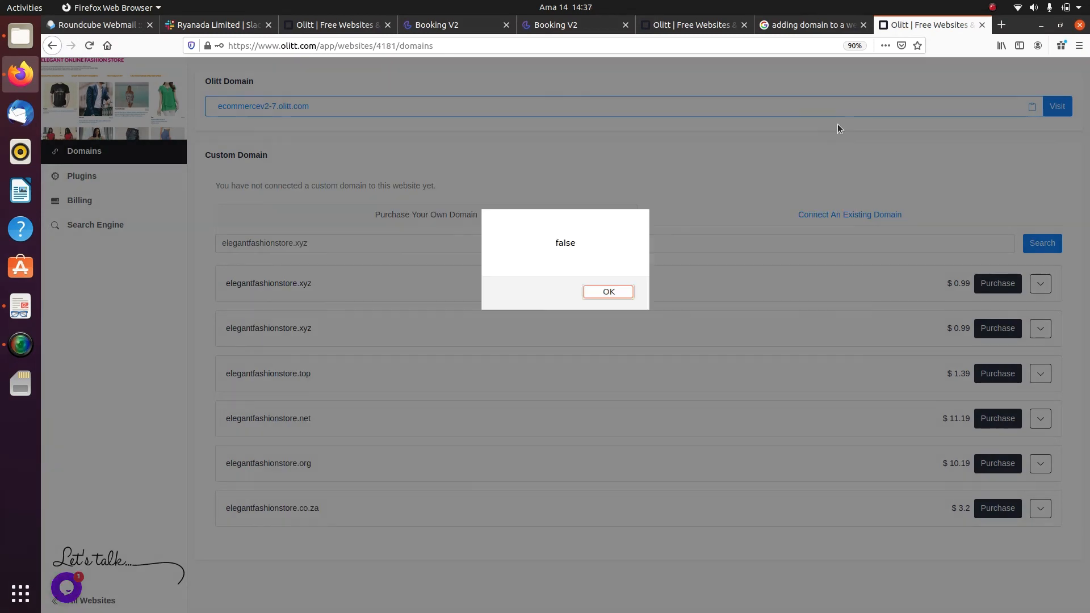
click(611, 294)
click(461, 248)
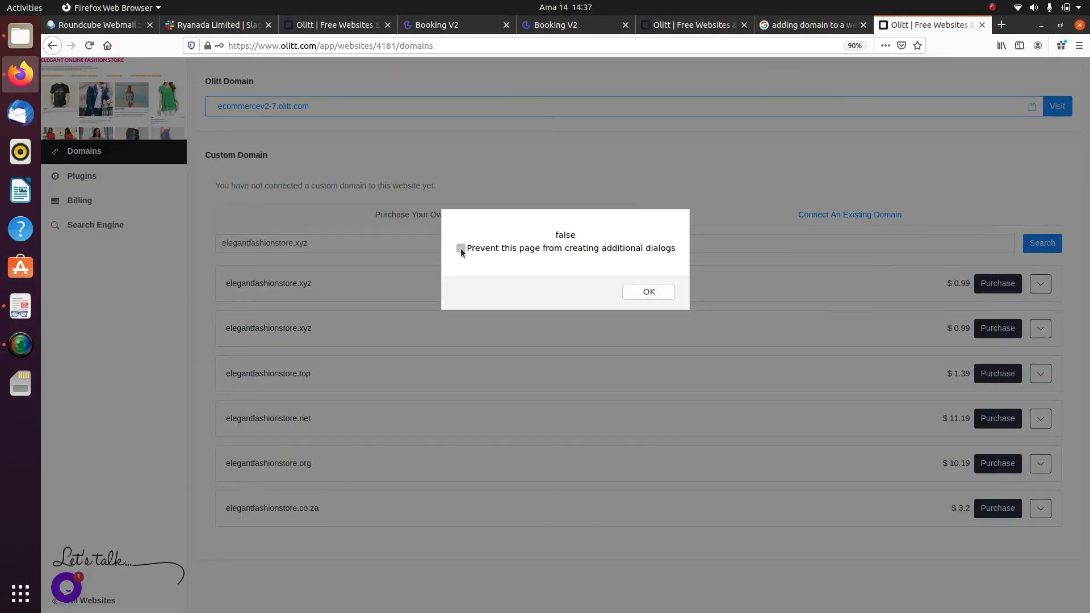
click(639, 292)
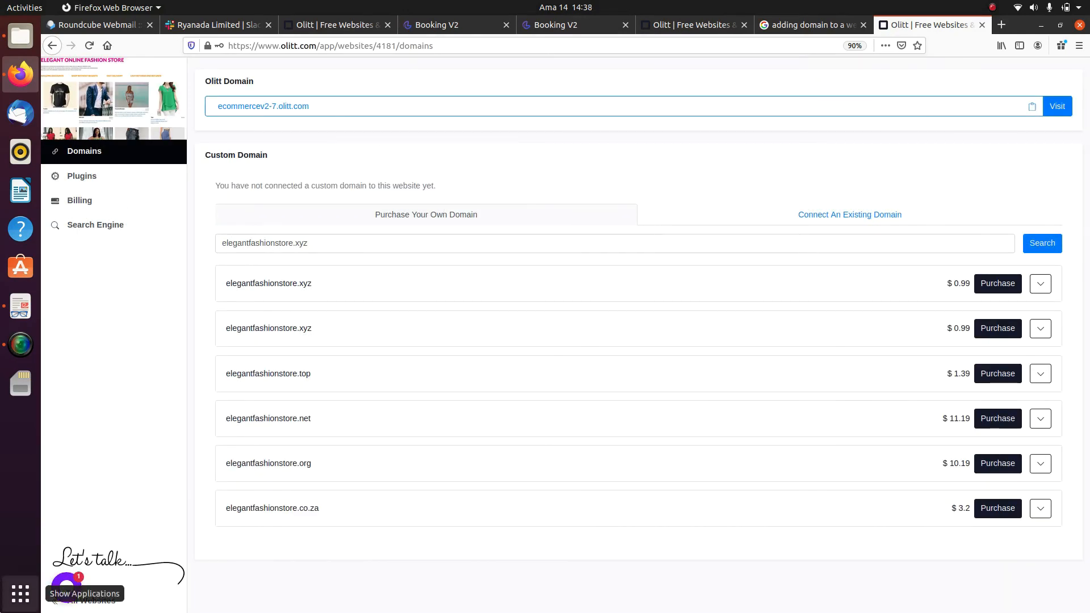
Add the domain elegantfashionstore.top to DNS management and reload the page to refresh the domain list
click(94, 600)
click(114, 216)
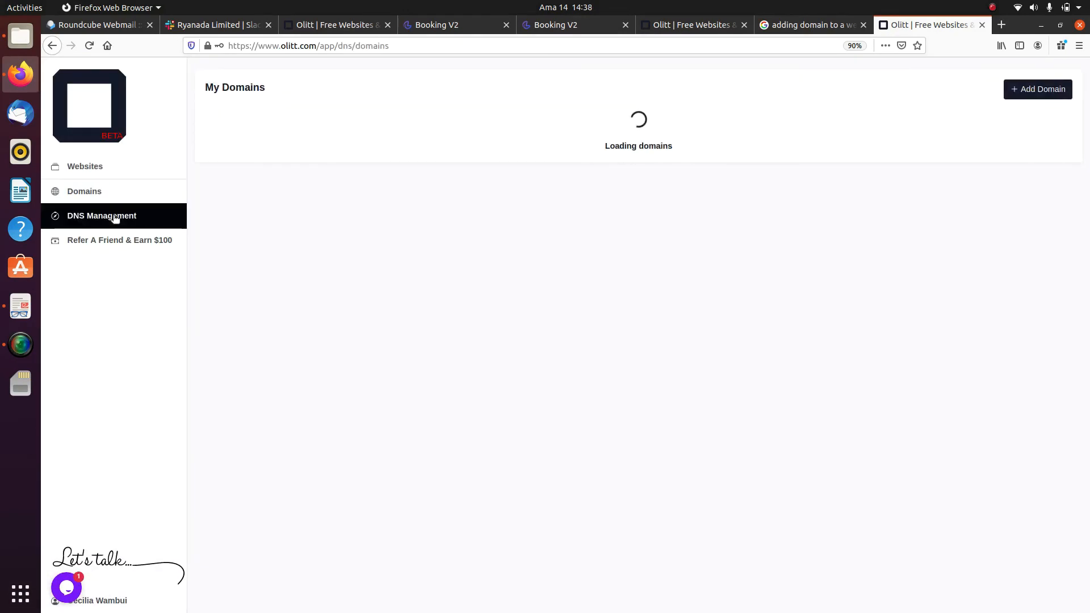
click(1027, 95)
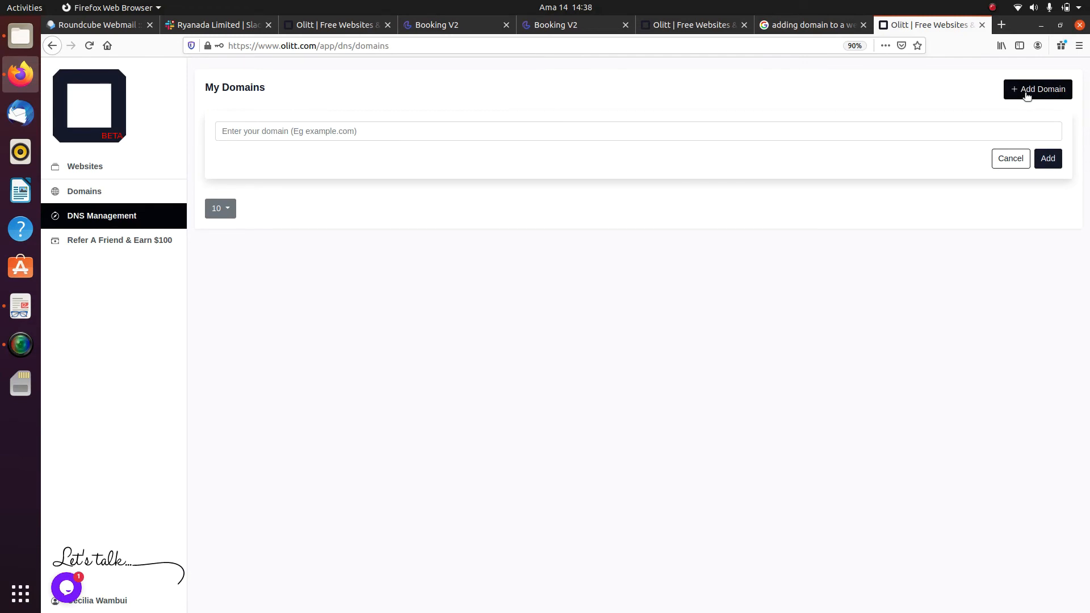
click(511, 134)
text(elegant)
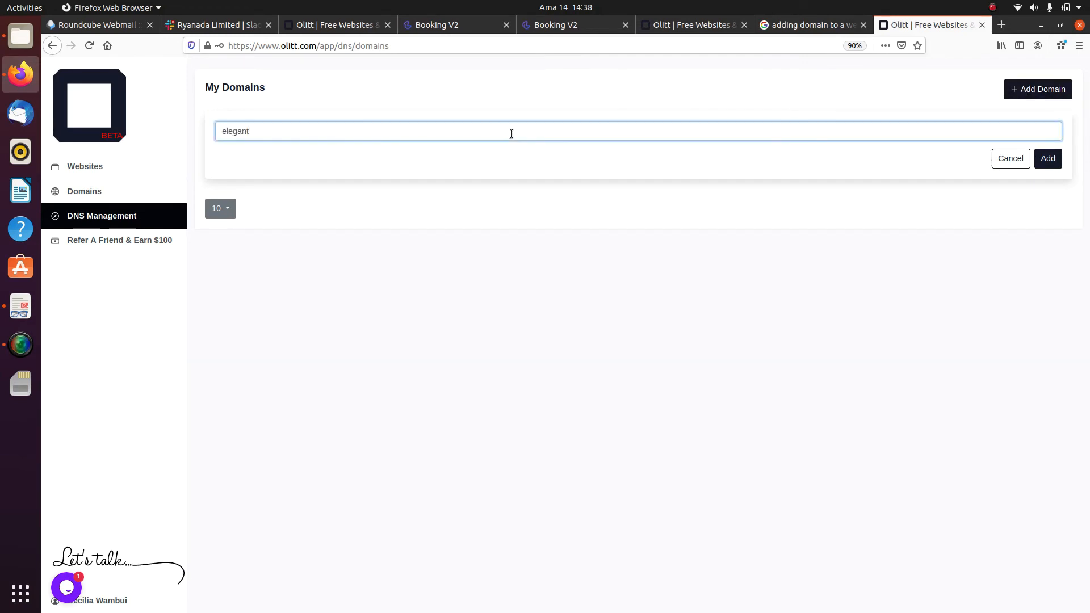
text(fashionstore.top)
click(1047, 159)
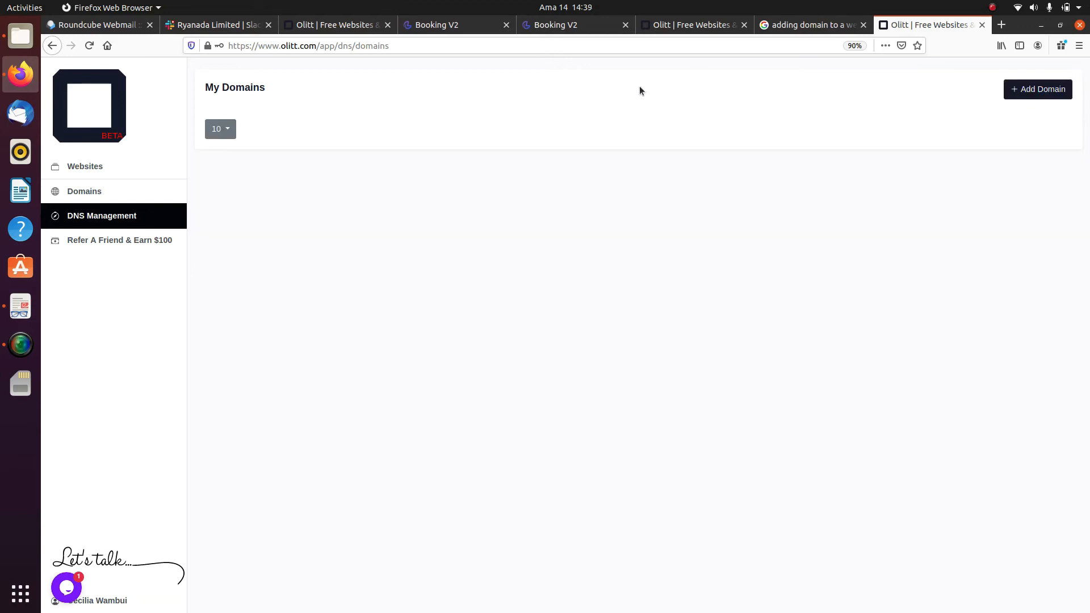
click(88, 45)
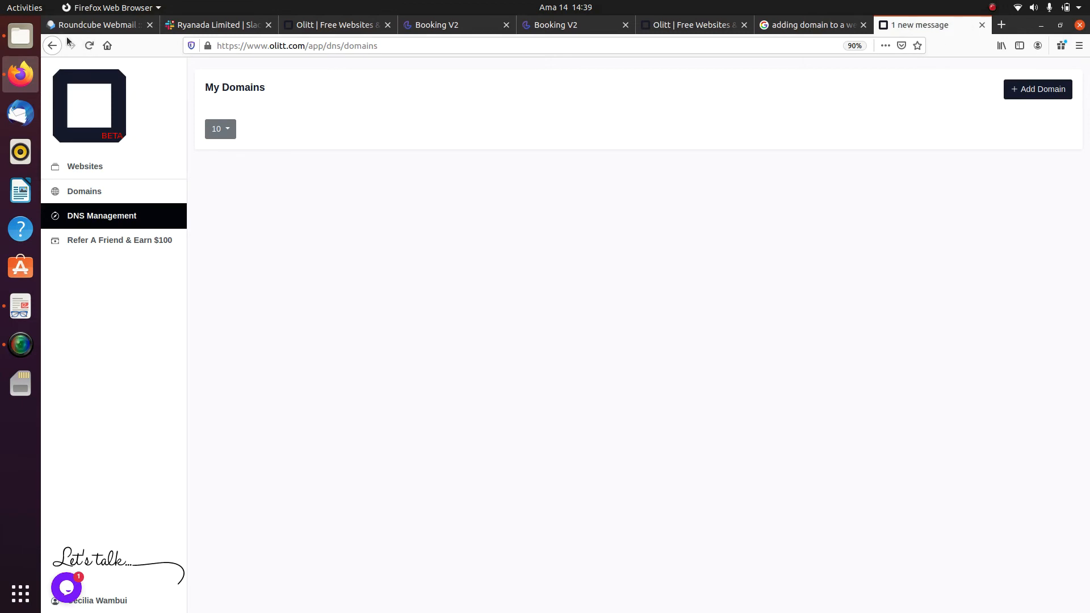
click(90, 46)
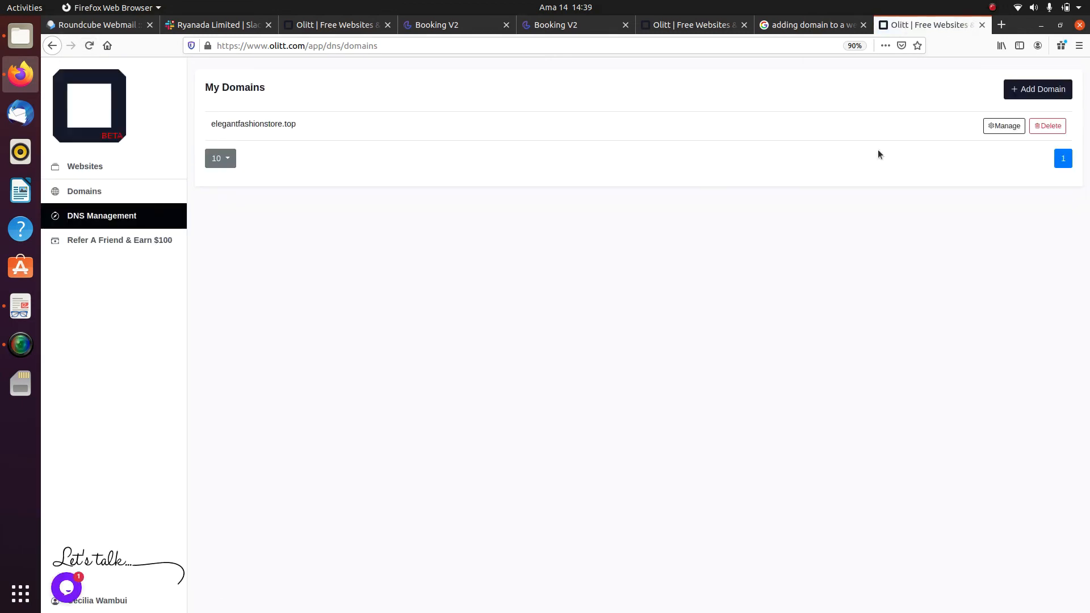
Add an NS record named @ with the nameserver ns1.olitt.net to the DNS records of elegantfashionstore.top
click(995, 126)
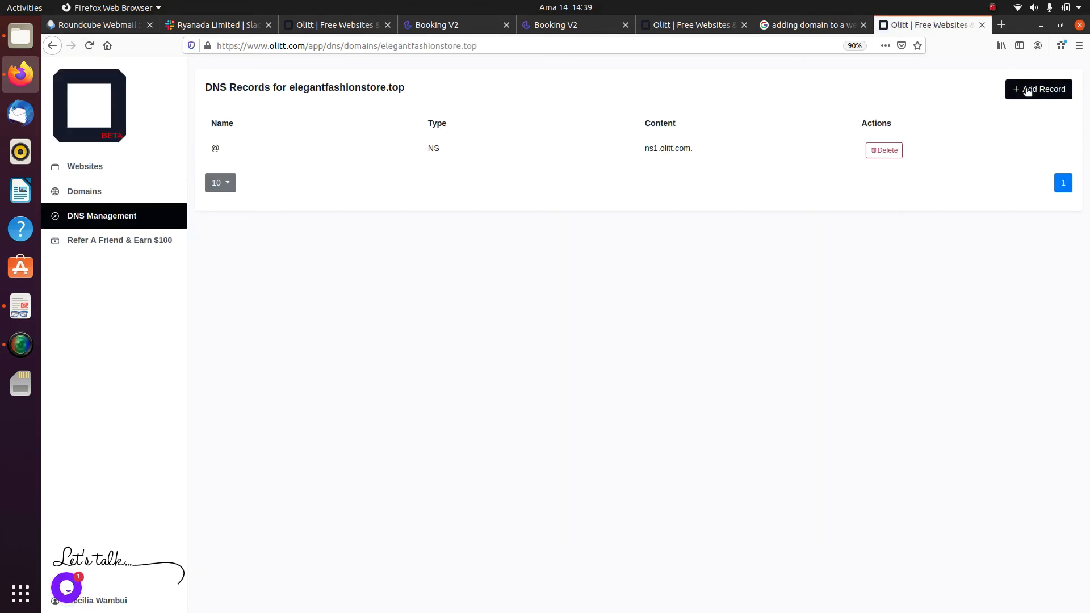
click(1026, 90)
click(989, 147)
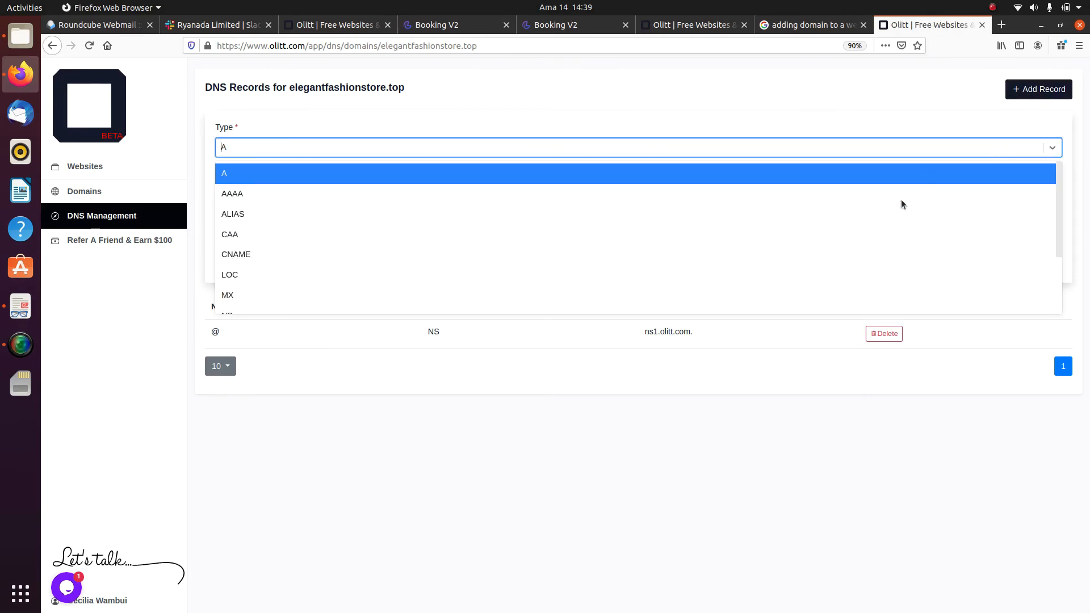
scroll(880, 233, down, 2)
click(868, 241)
click(429, 195)
text(@)
click(404, 233)
text(ns1.olitt.net)
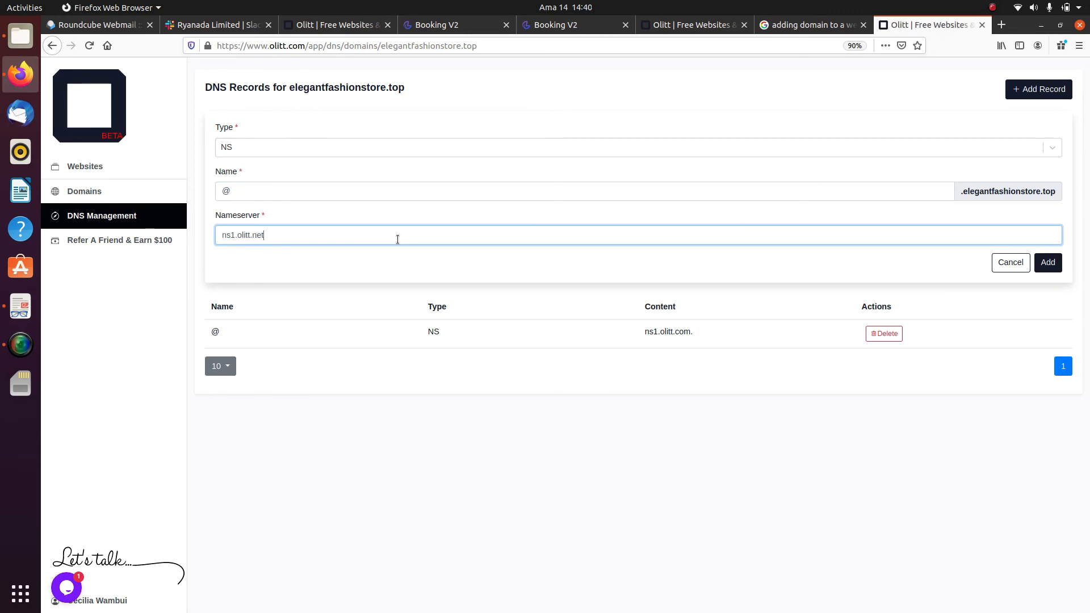
click(1047, 262)
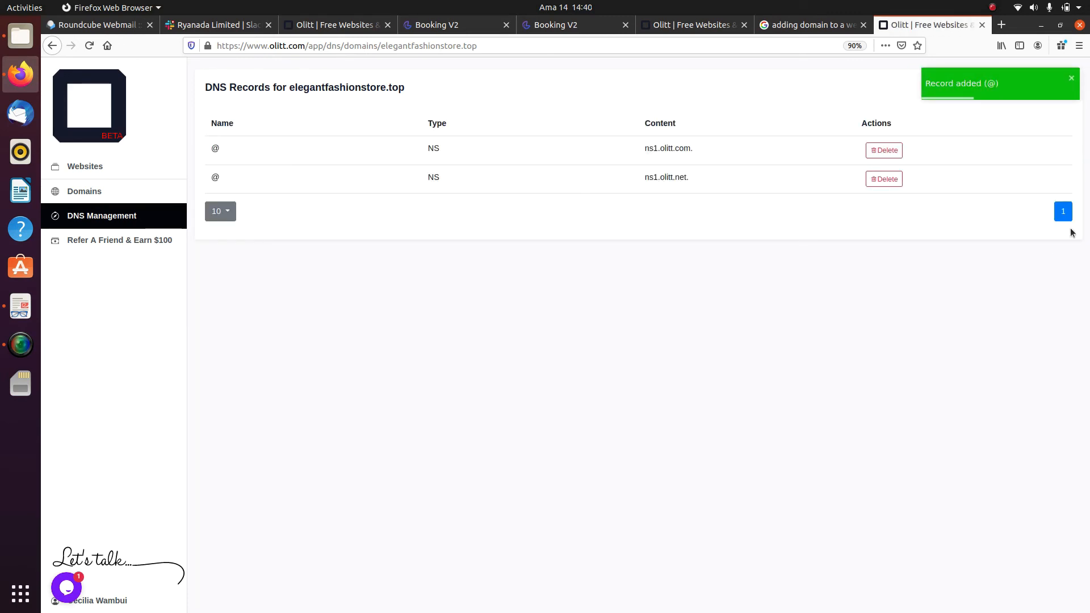
Add an A record named @ with the IPv4 address 95.216.18.229 to the domain's DNS records
click(1046, 96)
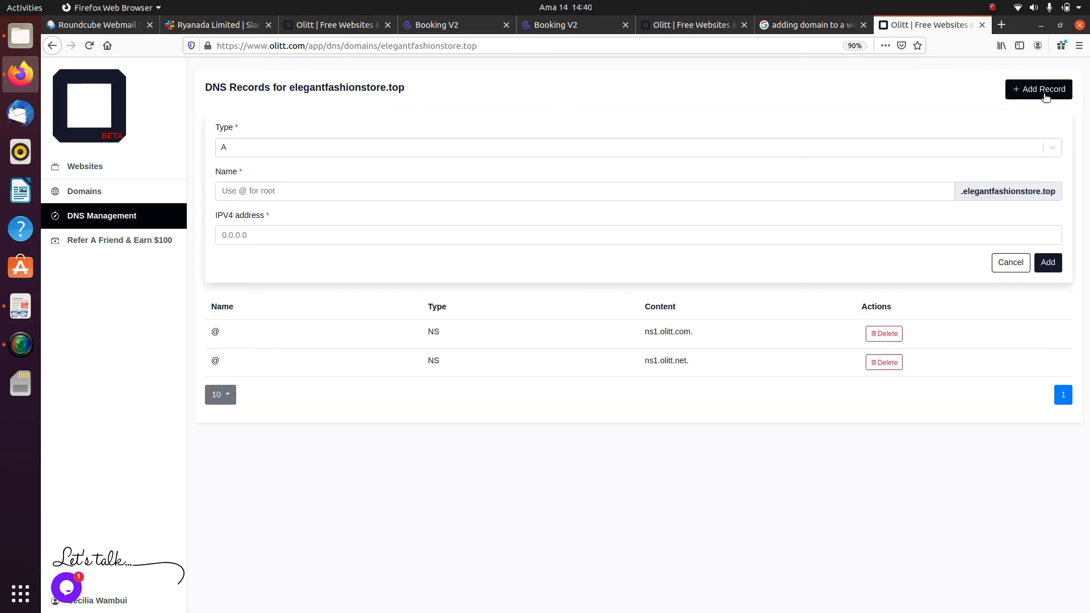
click(822, 147)
click(377, 191)
text(@)
click(346, 230)
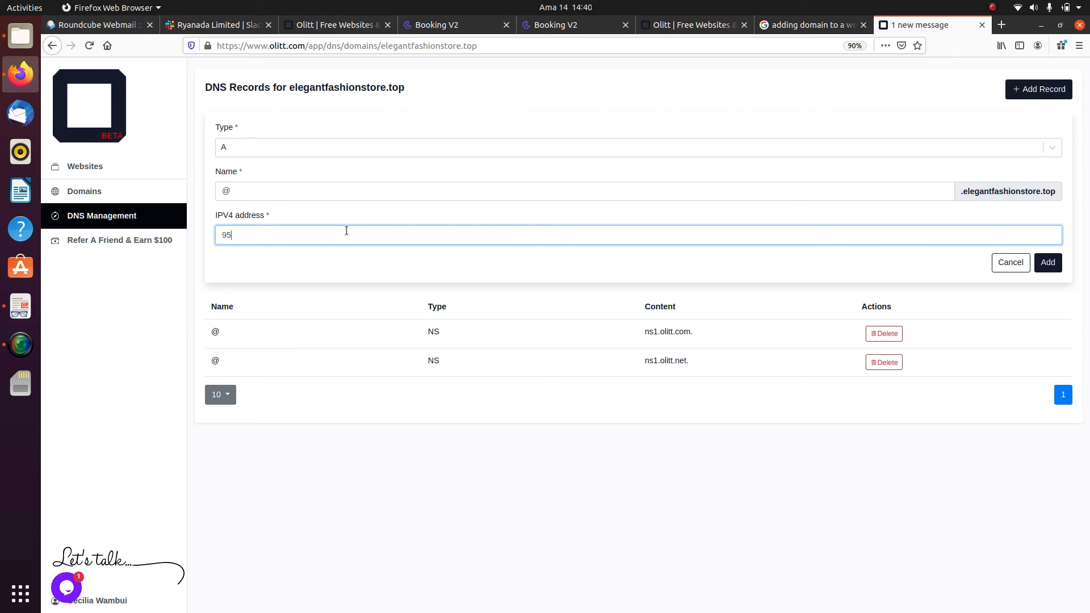
text(95.)
right_click(245, 234)
click(255, 284)
click(1046, 263)
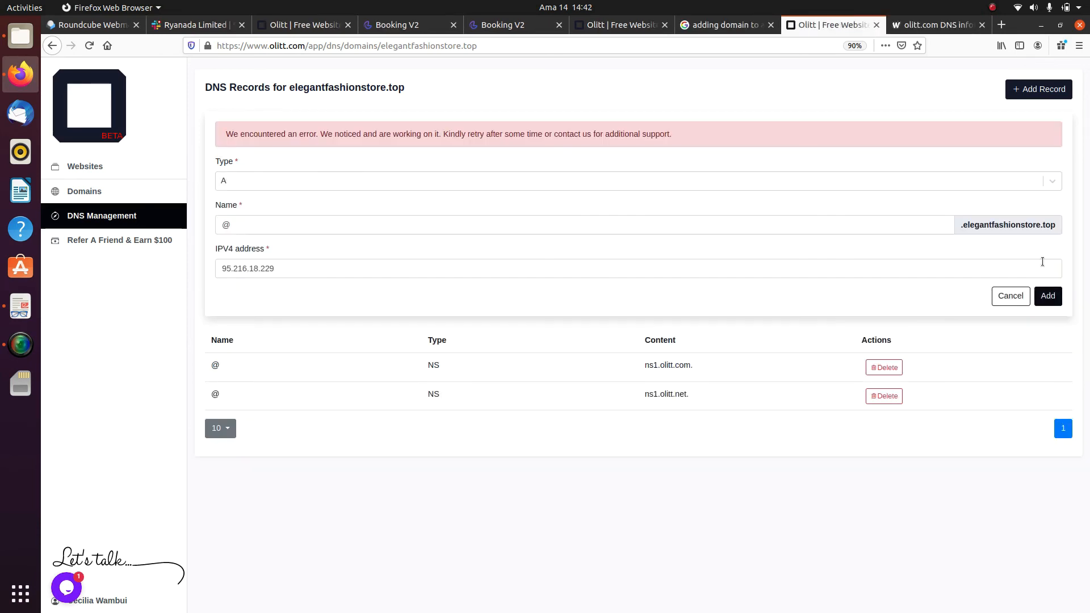
Add a CNAME record named www with the target domain olitt.com to the domain's DNS records
click(1039, 89)
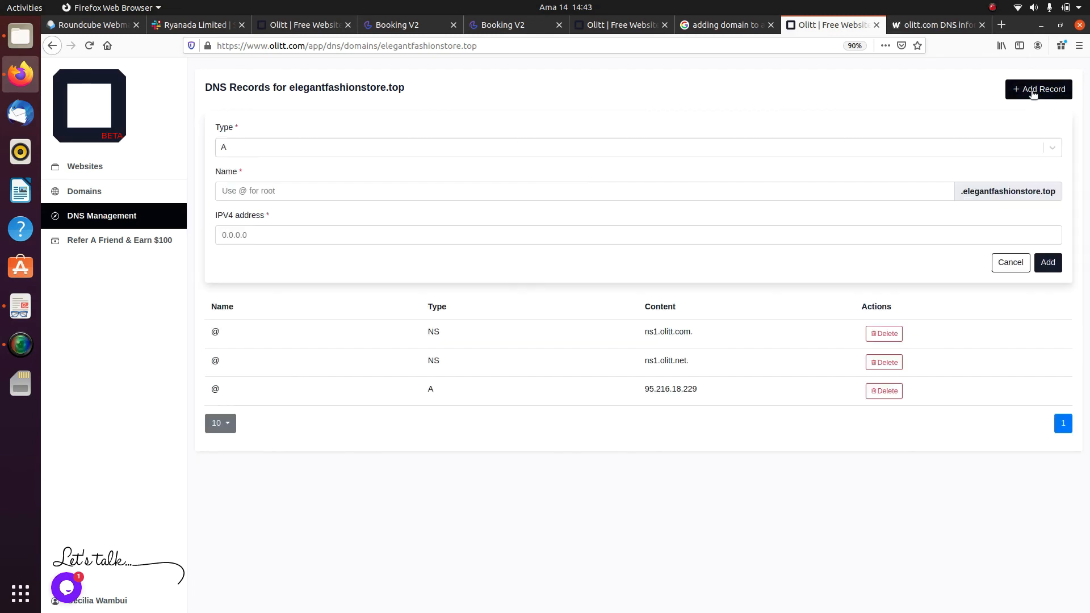
click(645, 151)
click(596, 251)
click(501, 186)
text(www)
click(397, 236)
text(olitt.com)
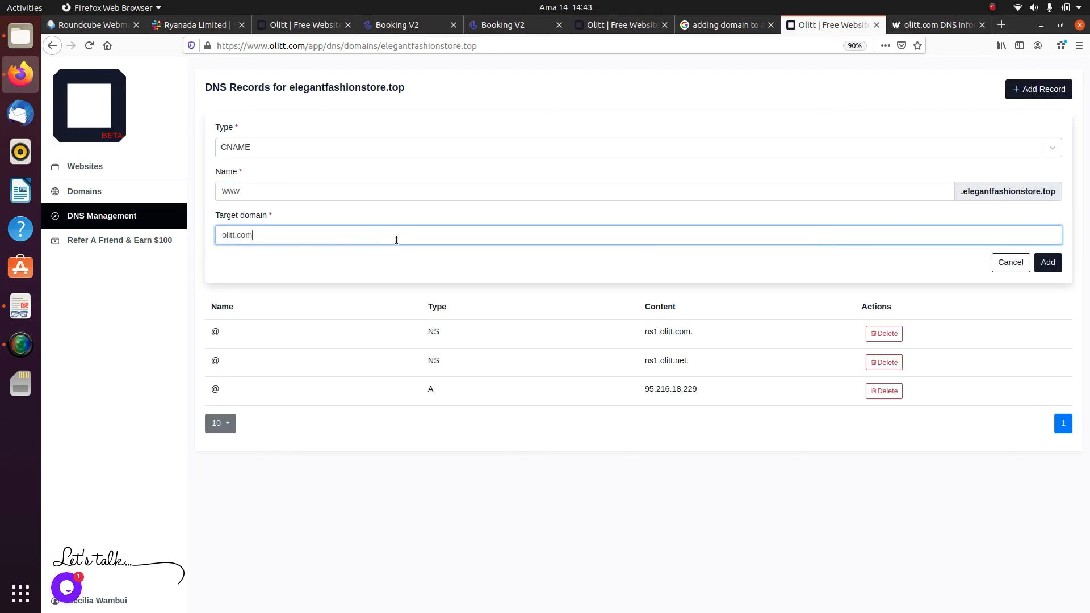
click(1047, 263)
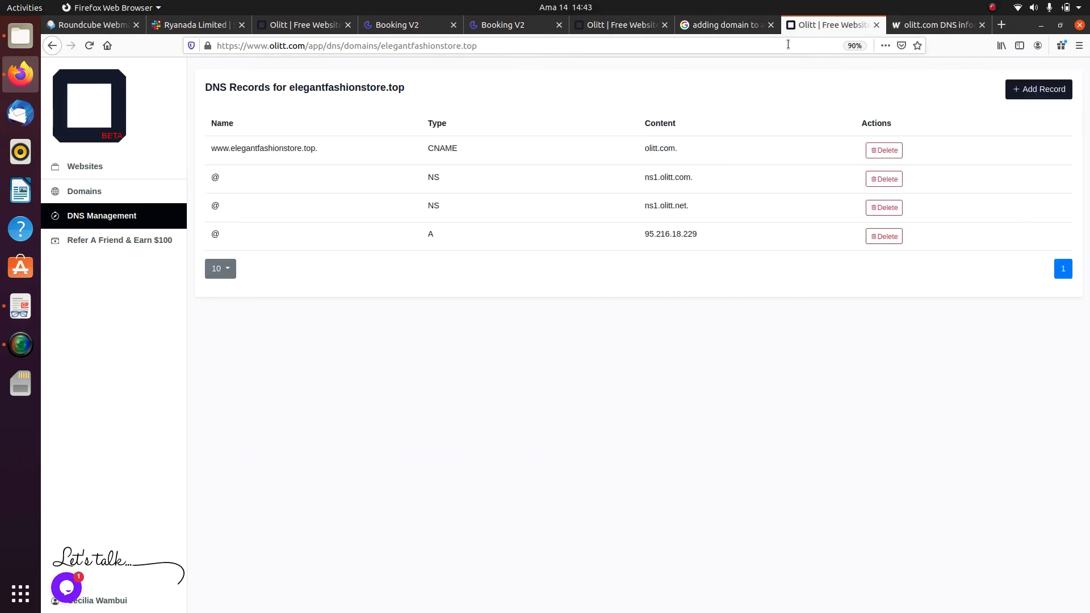
Connect the existing domain elegantfashionstore.top to the E-Commerce V2 website as its custom domain
click(78, 164)
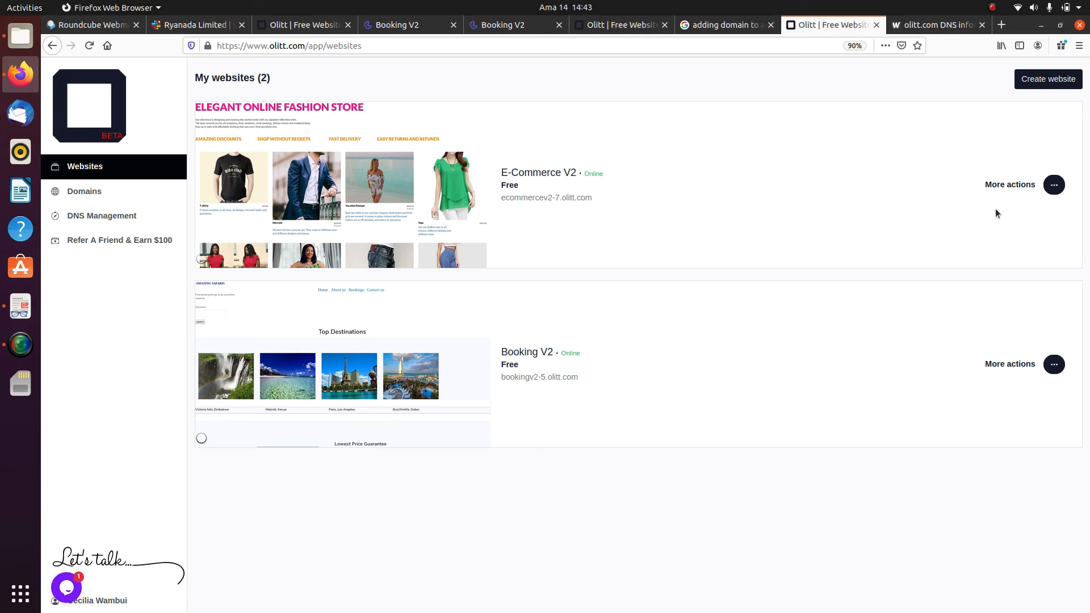
click(1055, 186)
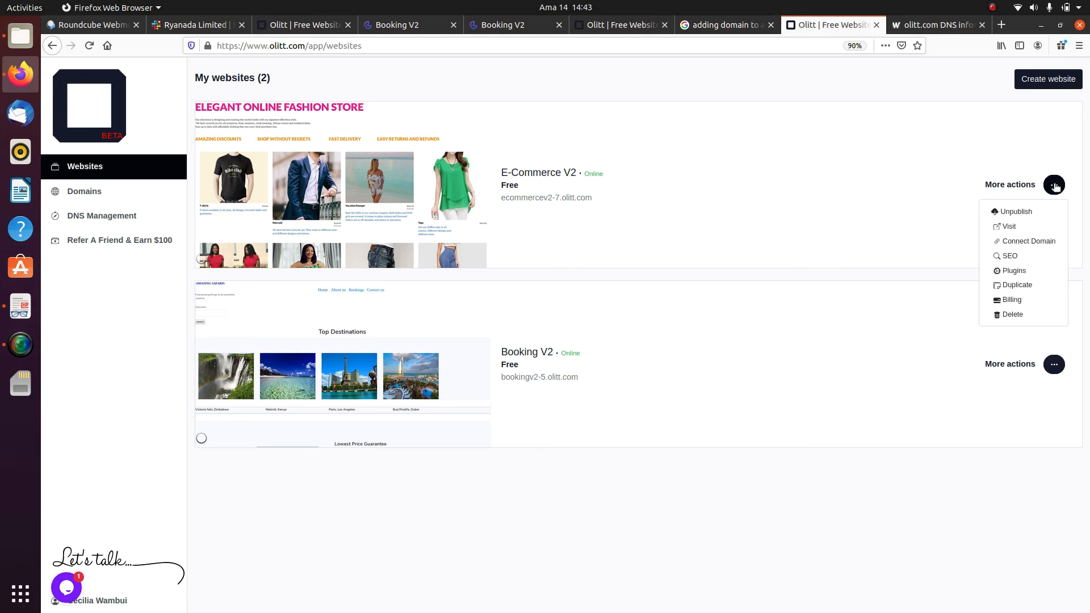
click(1025, 241)
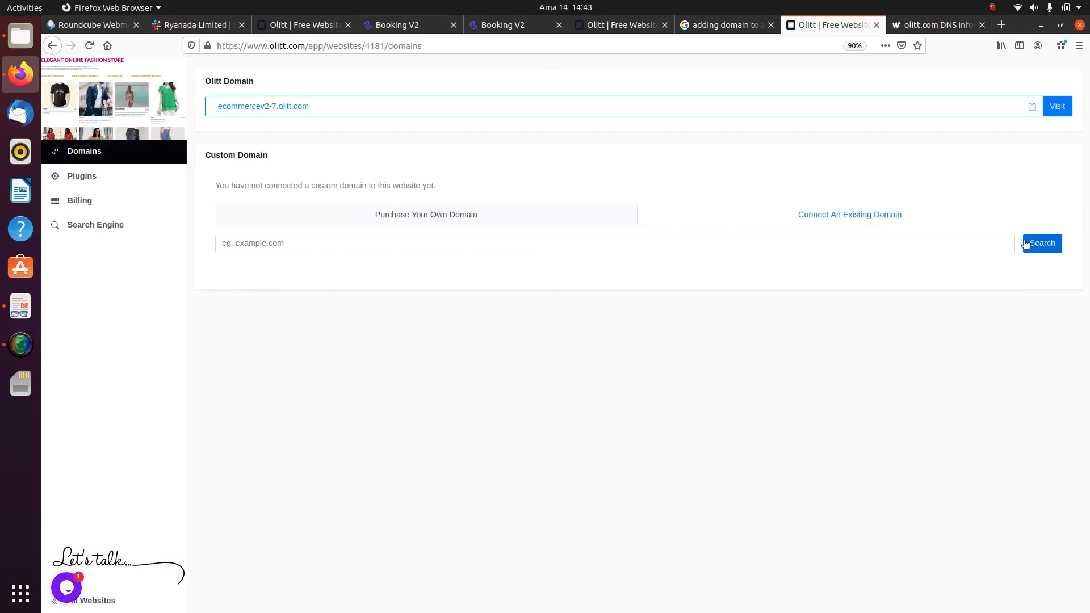
click(894, 215)
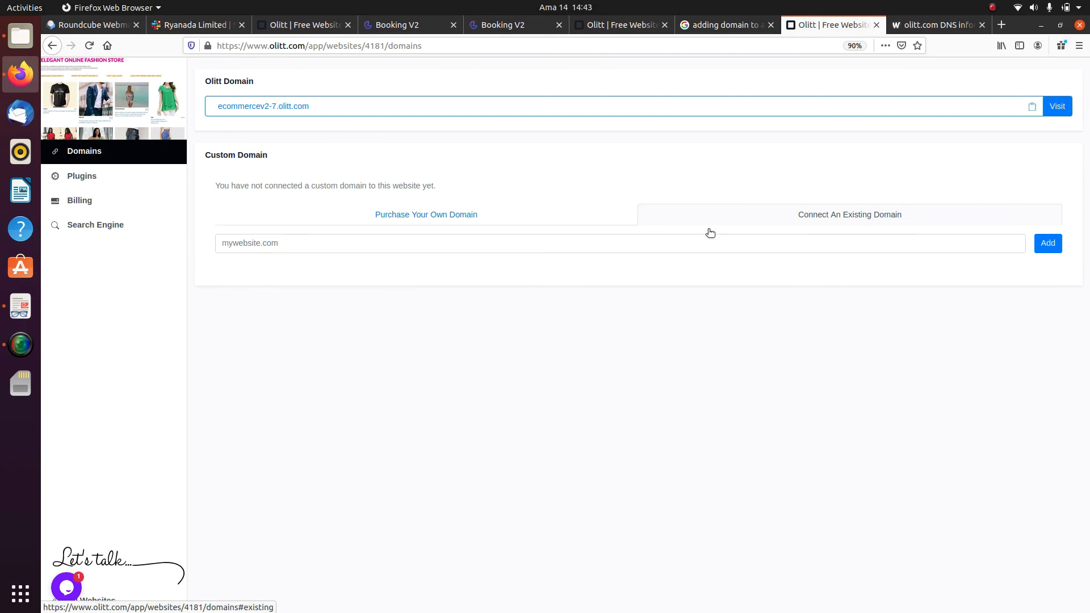
click(607, 251)
text(elegantfashionstore.top)
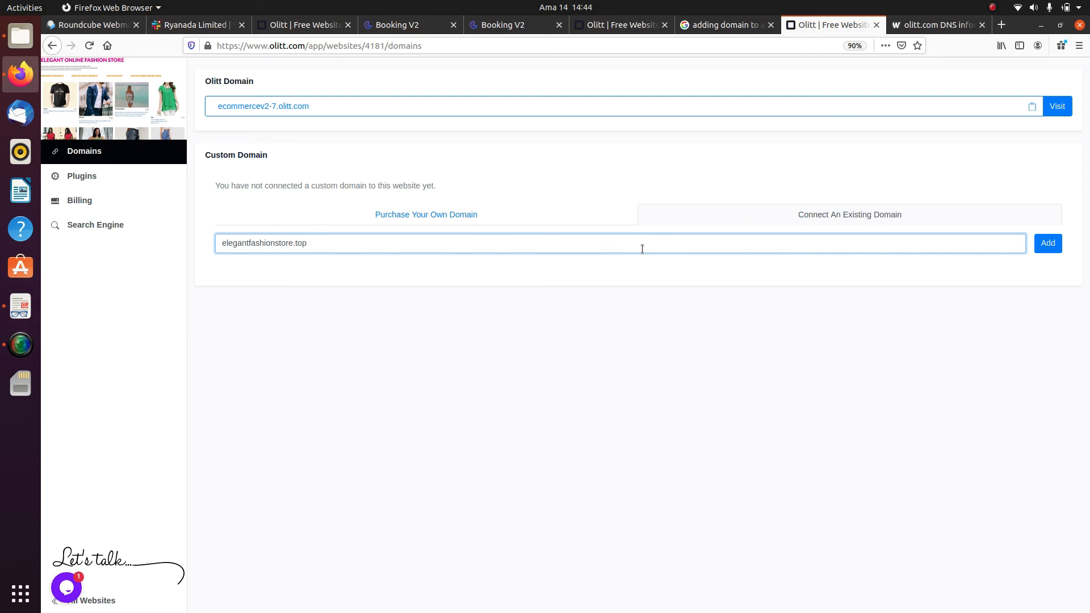
click(1048, 244)
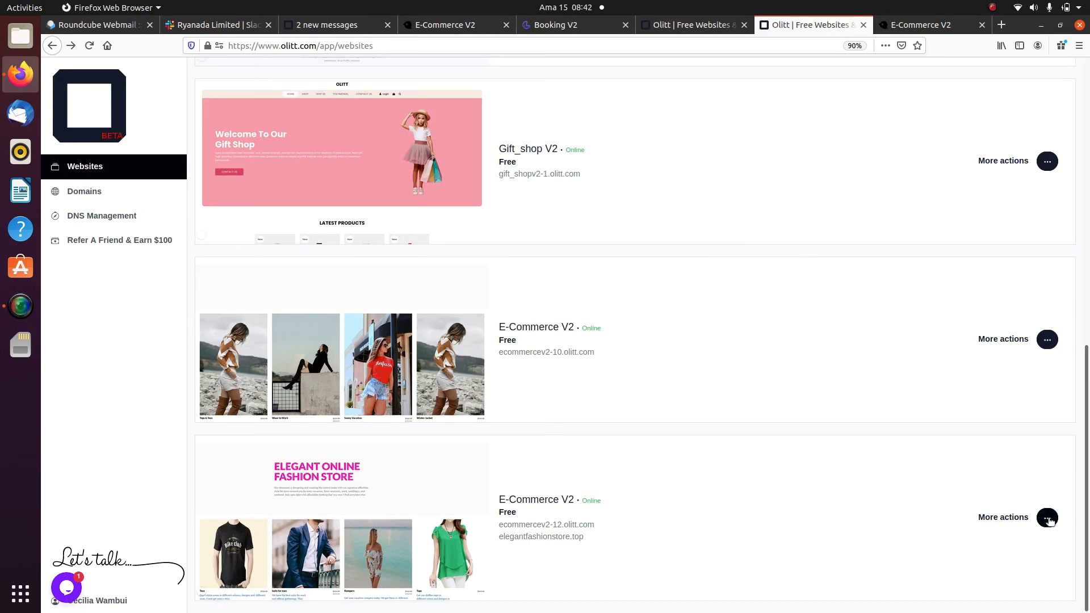
Visit the E-Commerce V2 website connected to elegantfashionstore.top and review it through to the sign-up section and back to the heading
click(1048, 519)
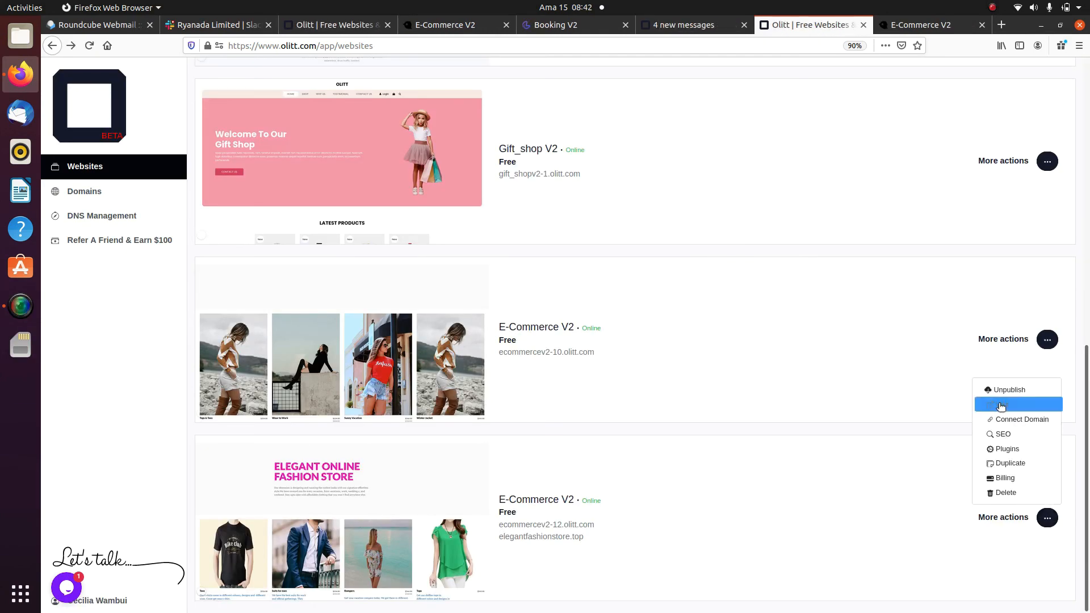
click(1000, 406)
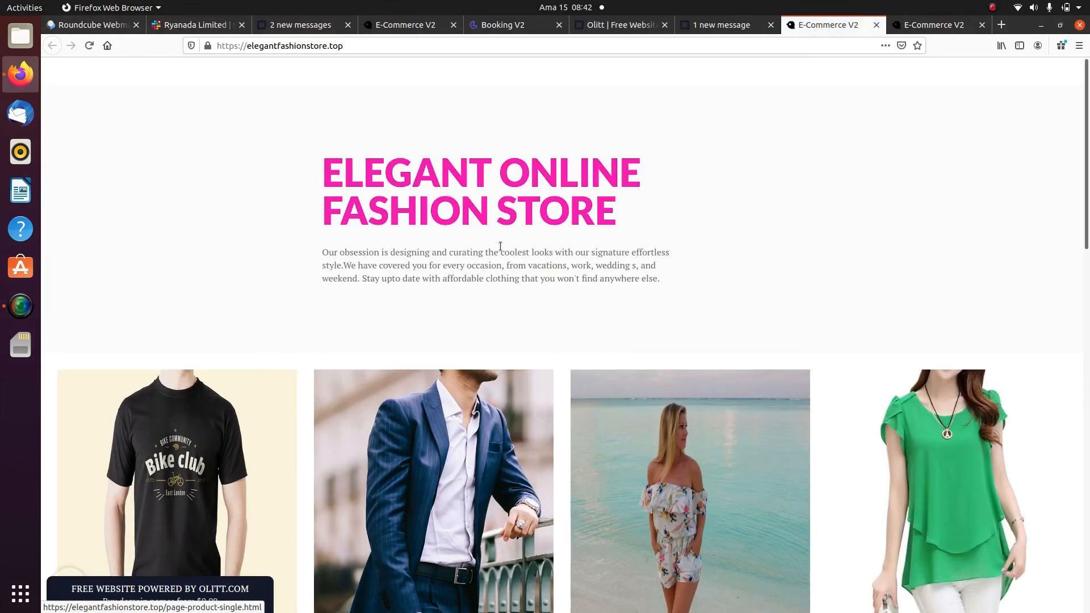
scroll(502, 249, down, 5)
scroll(502, 248, down, 13)
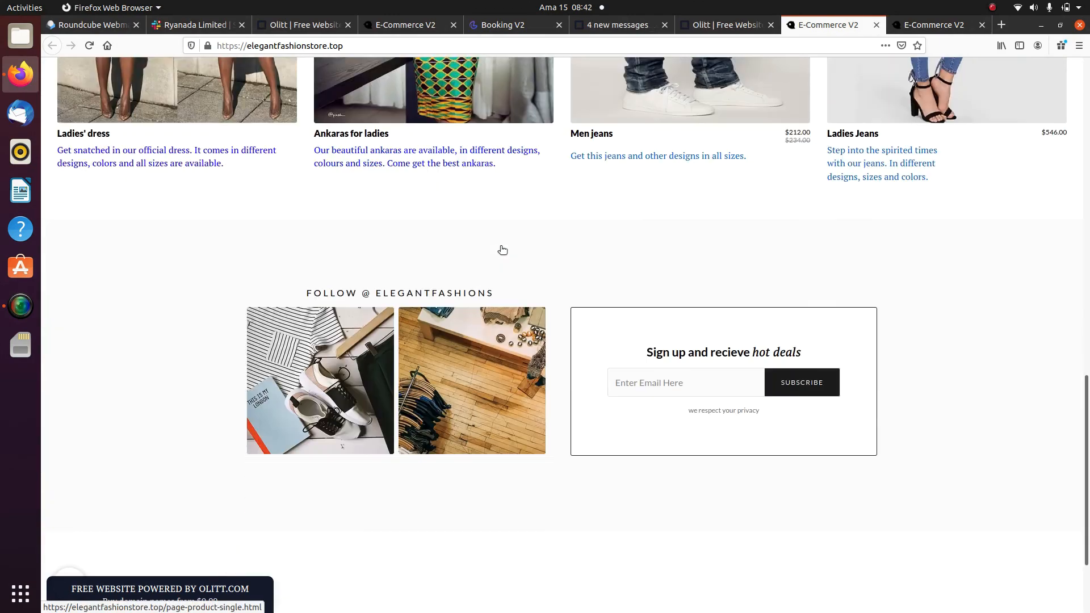
scroll(499, 247, up, 15)
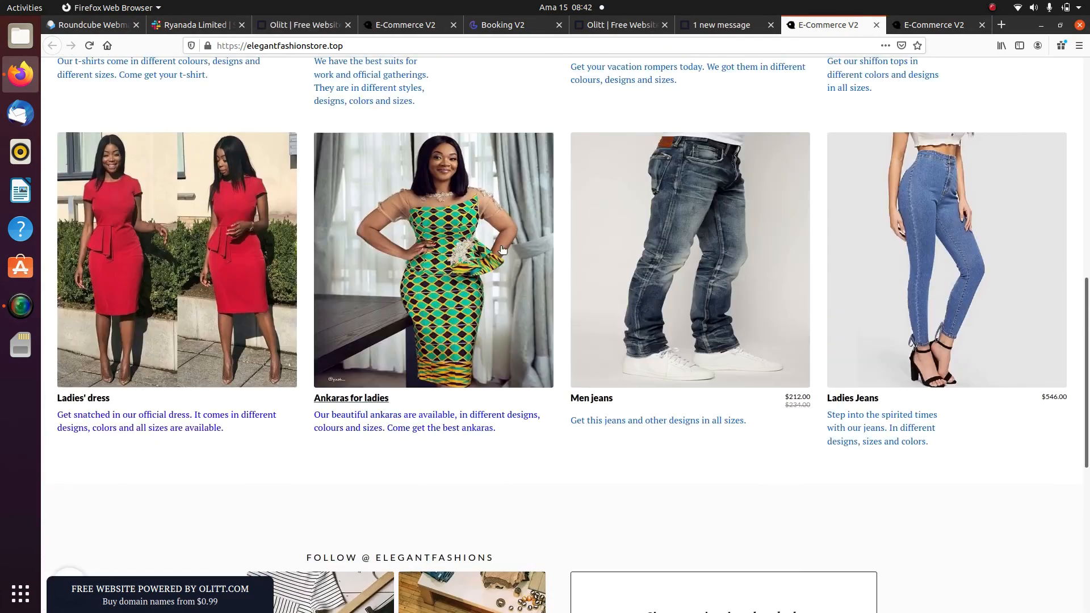
scroll(502, 249, up, 3)
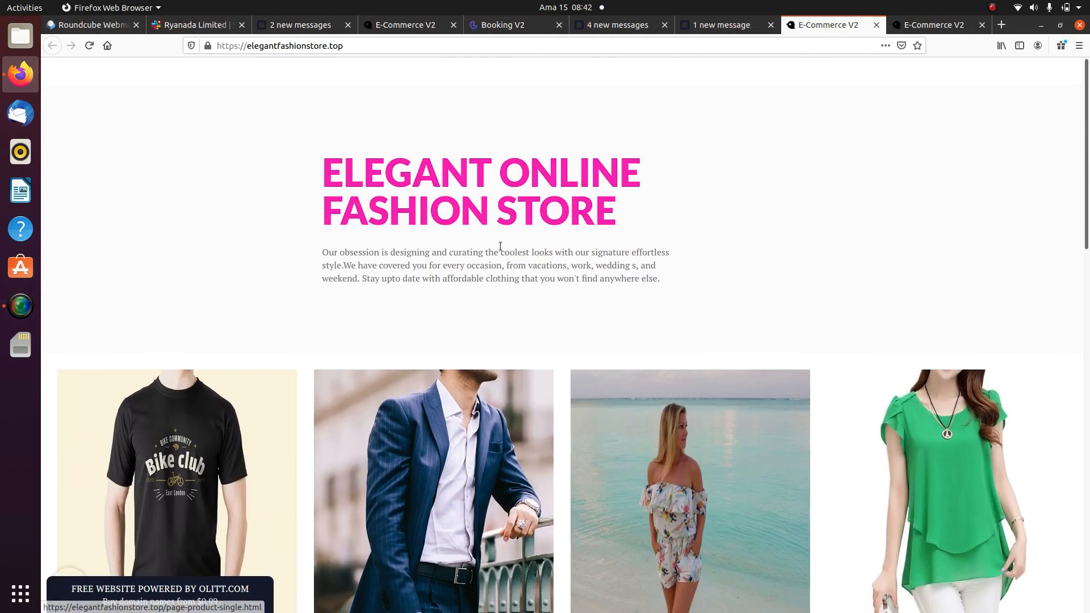